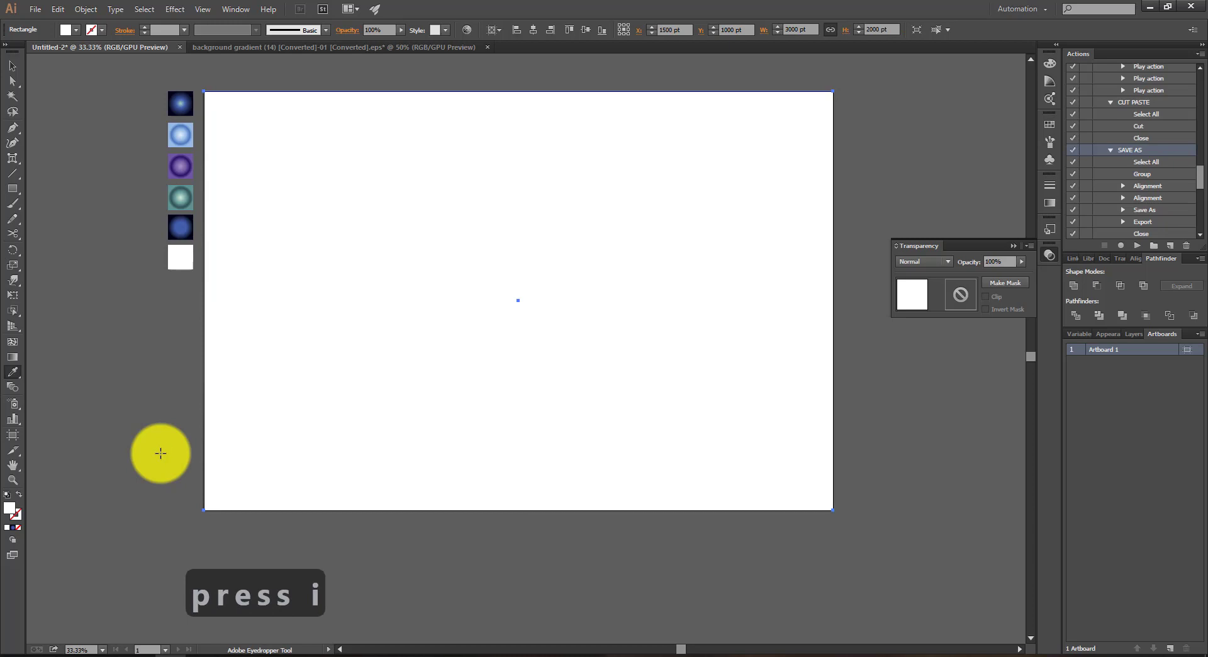
Step: Fill the artboard-sized rectangle with the dark blue radial gradient from the first sample square and move its glow toward the upper left
{"action": "left_click", "coordinate": [182, 101]}
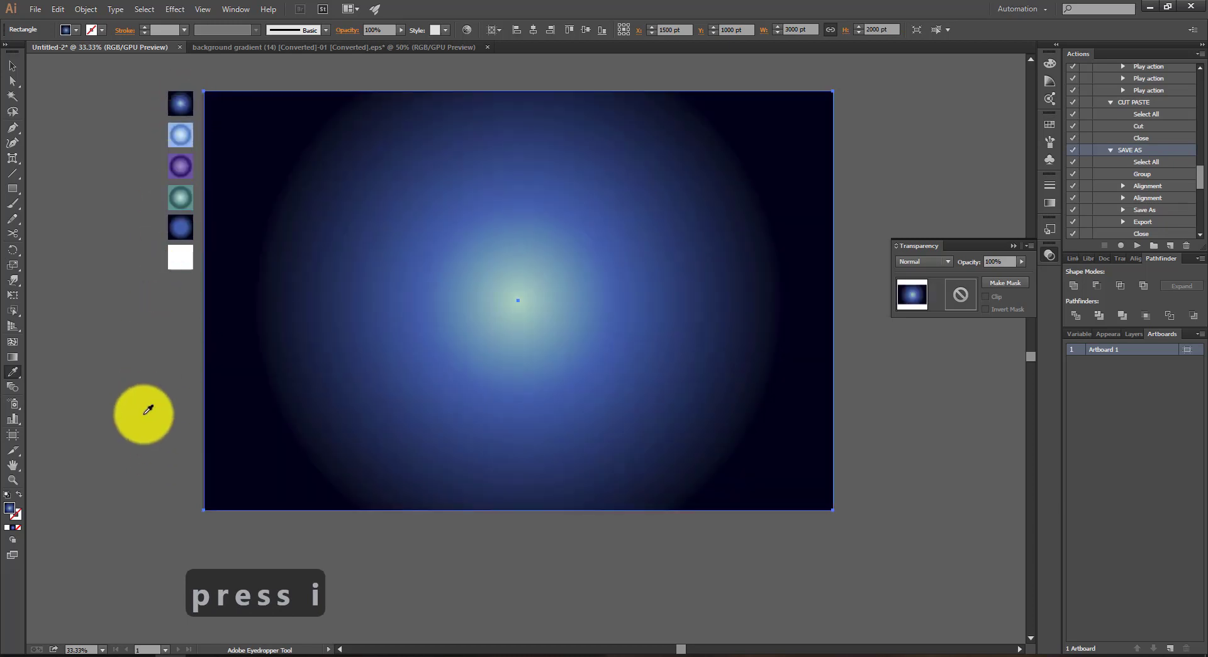
{"action": "key", "text": "g"}
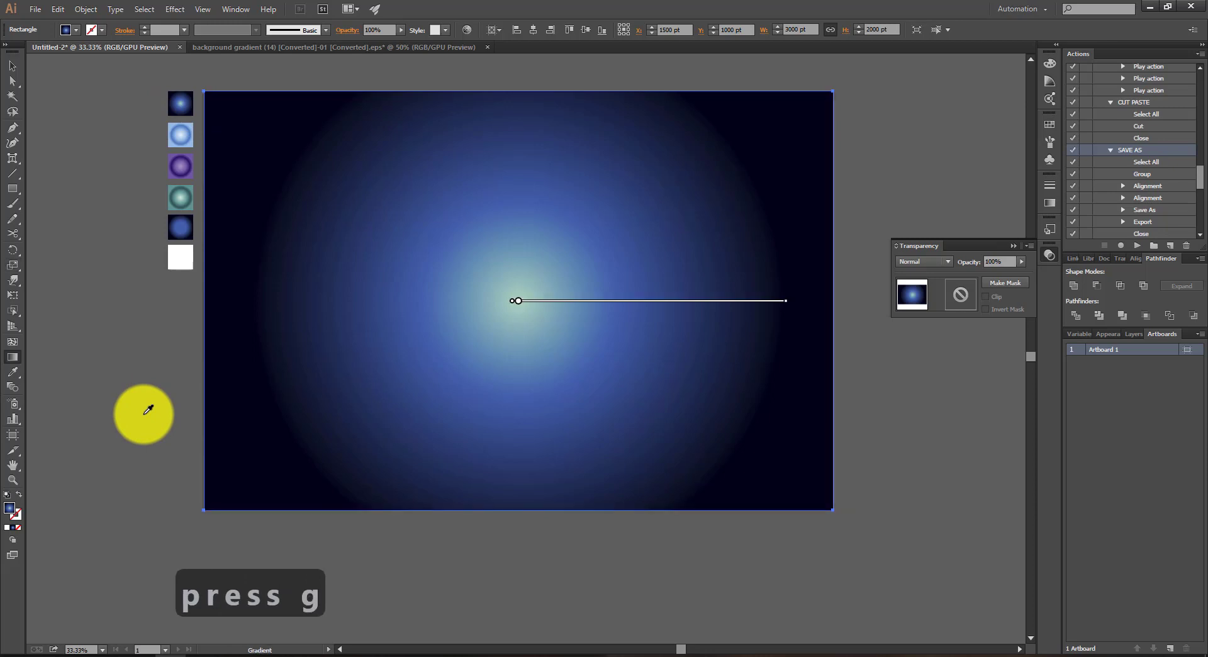
{"action": "mouse_move", "coordinate": [629, 305]}
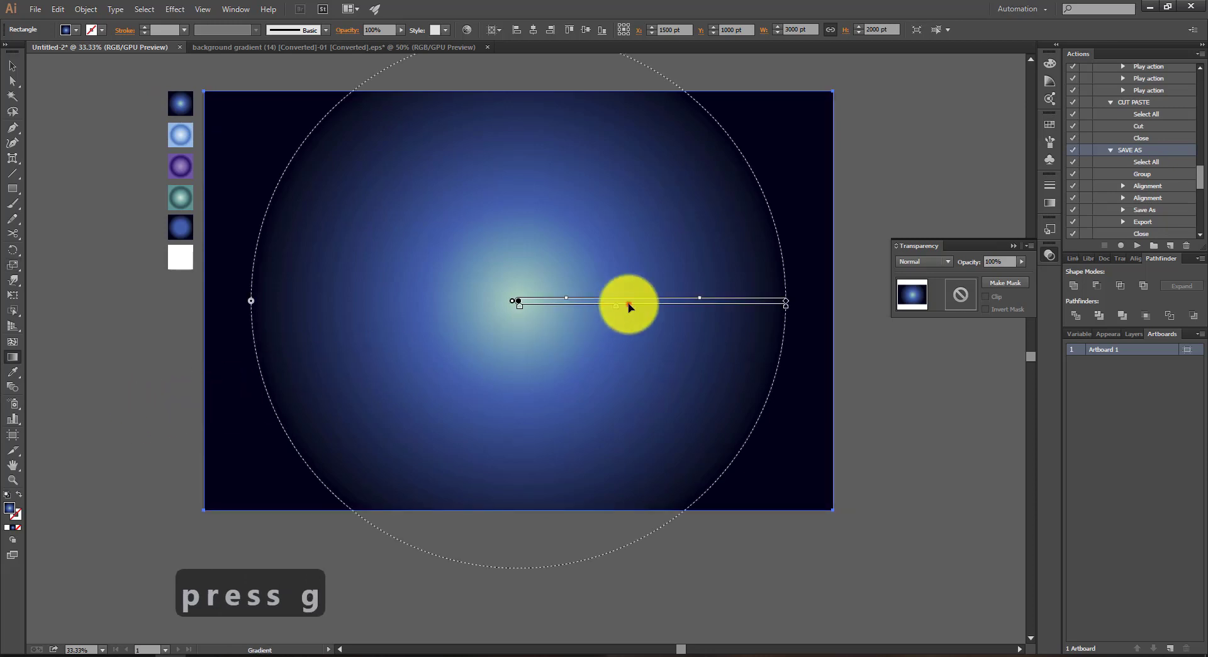
{"action": "mouse_move", "coordinate": [629, 305]}
{"action": "left_mouse_down"}
{"action": "mouse_move", "coordinate": [499, 238]}
{"action": "mouse_move", "coordinate": [471, 197]}
{"action": "left_mouse_up"}
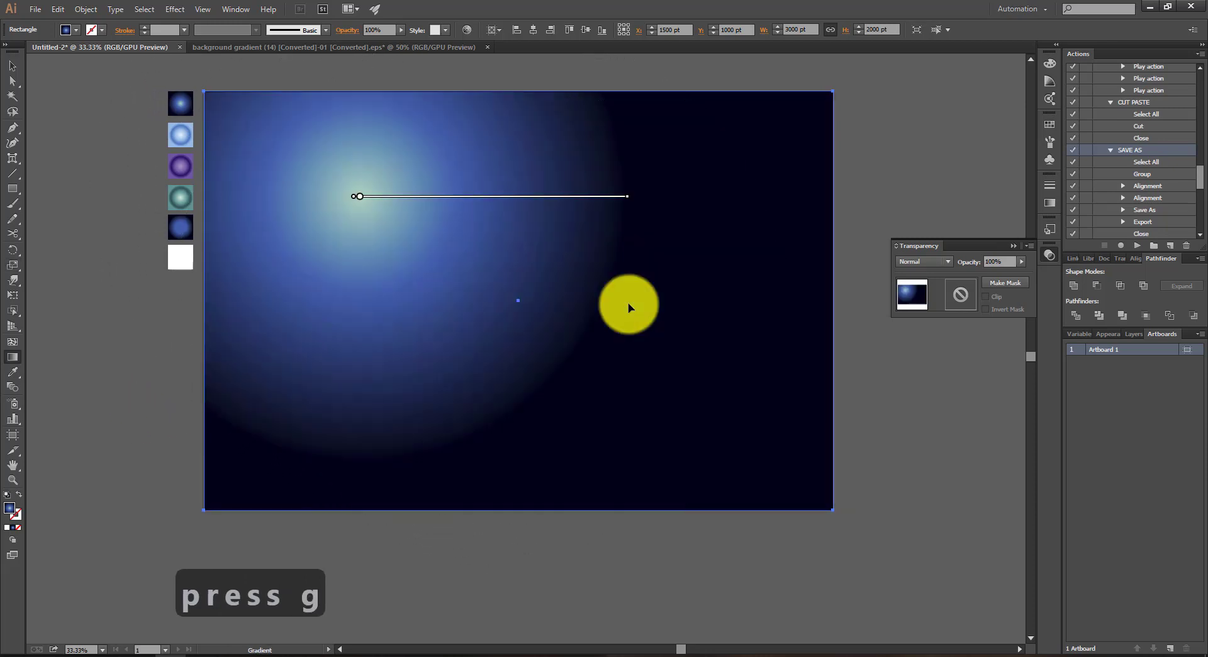
{"action": "mouse_move", "coordinate": [485, 209]}
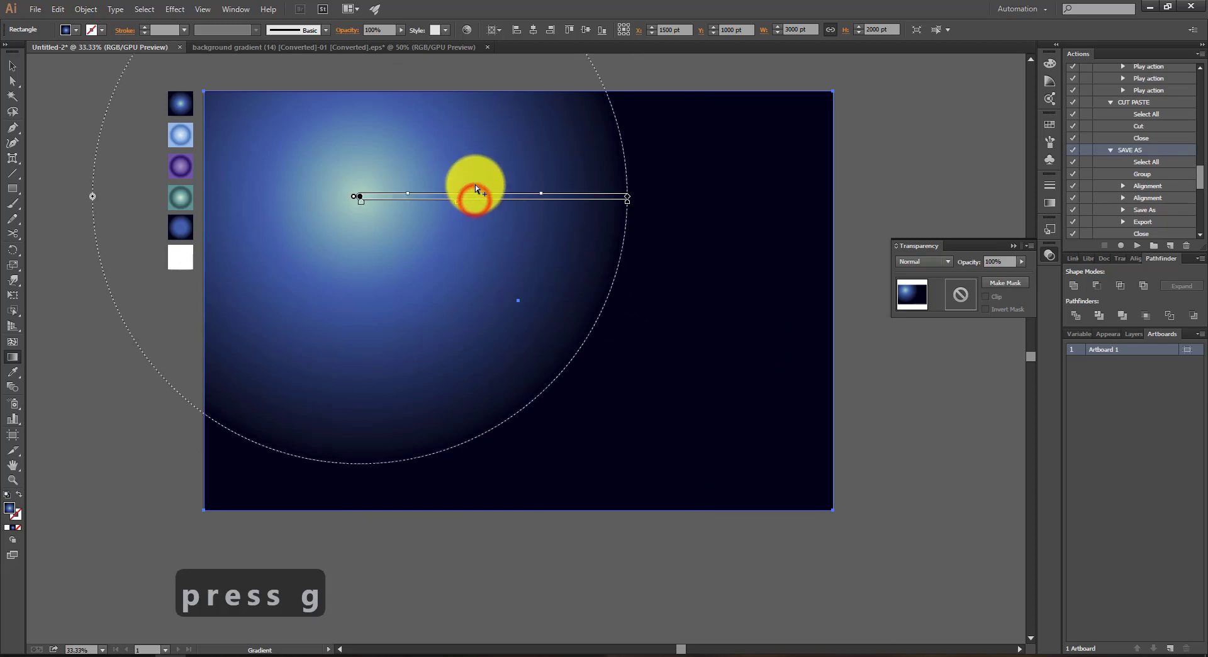
Step: Pull the background gradient's dark outer colour stop inward to tighten the glow, and shift the gradient slightly to the right
{"action": "left_click", "coordinate": [626, 200]}
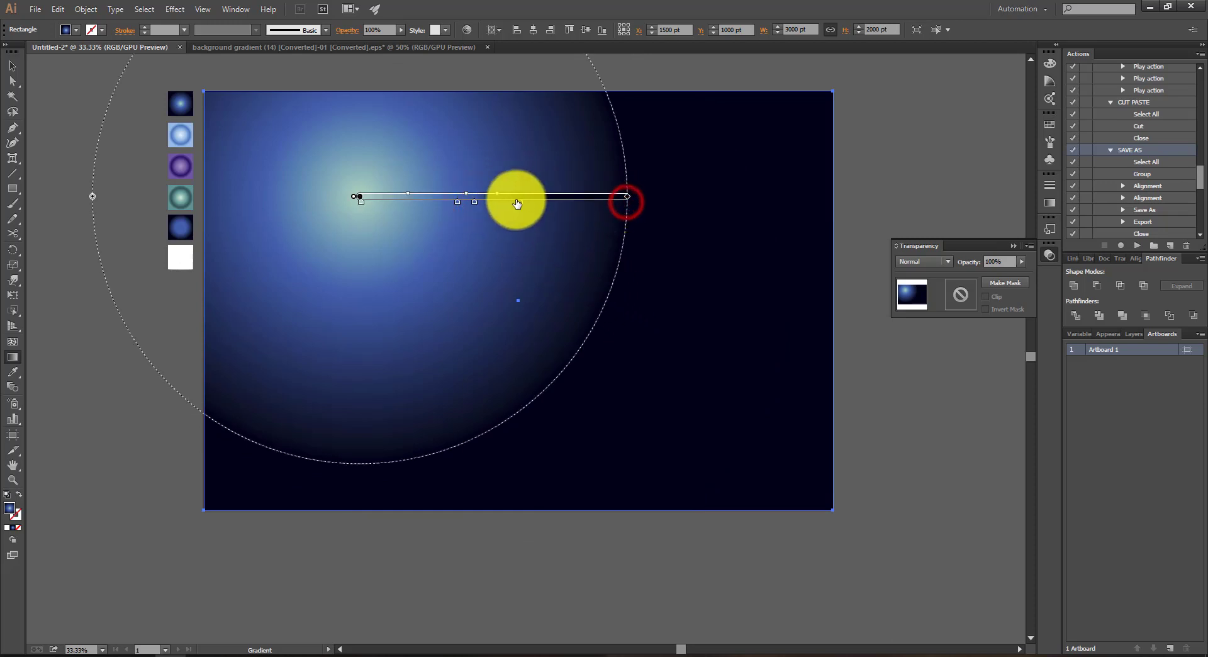
{"action": "left_click_drag", "start_coordinate": [517, 204], "coordinate": [569, 201]}
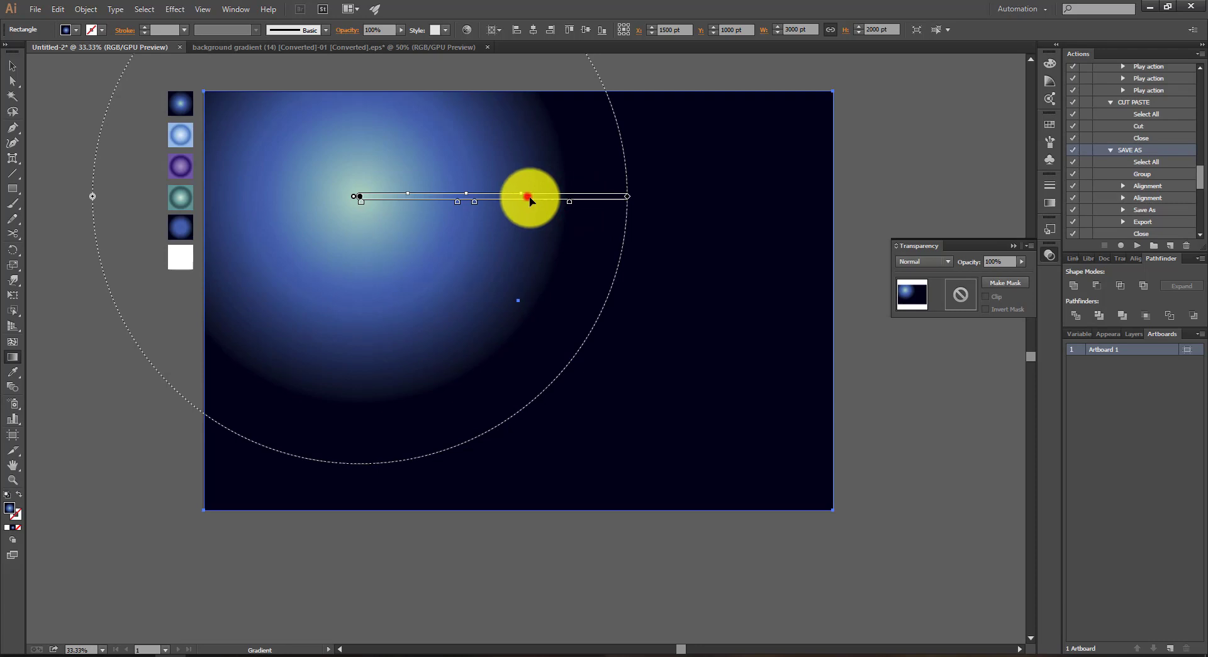
{"action": "left_click_drag", "start_coordinate": [529, 198], "coordinate": [544, 197]}
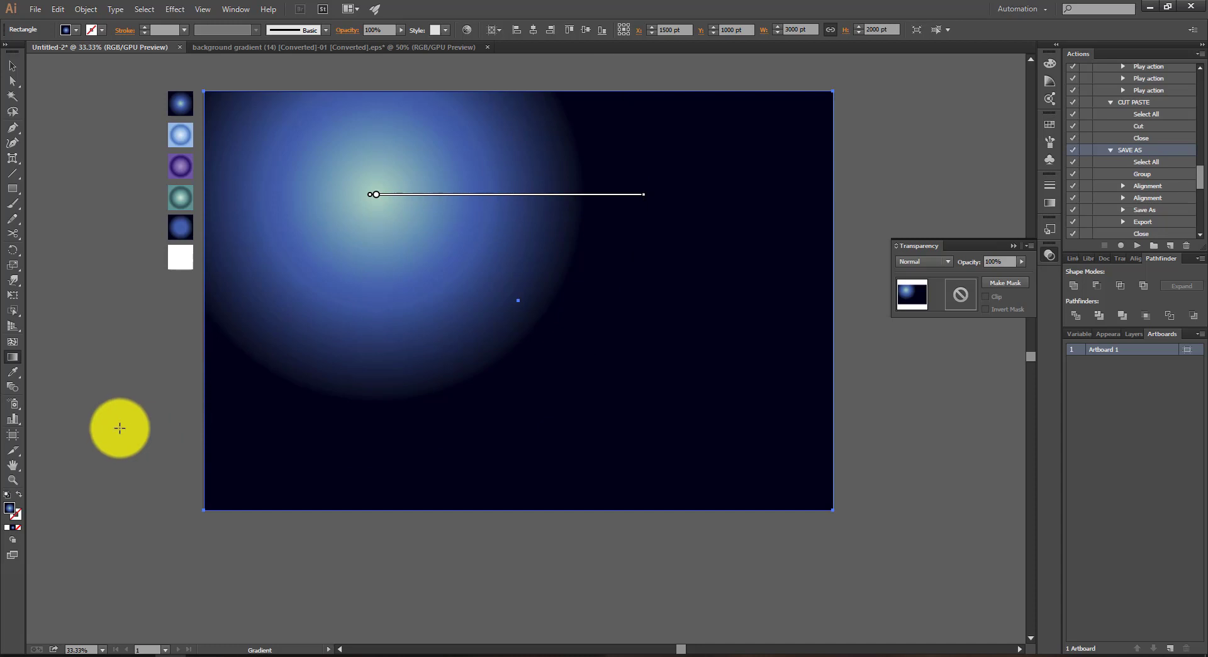
{"action": "key", "text": "v"}
{"action": "left_click", "coordinate": [120, 428]}
Step: Draw a circle about 246 pt wide in the artboard's lower-left area and fill it with the light blue sample gradient
{"action": "key", "text": "p"}
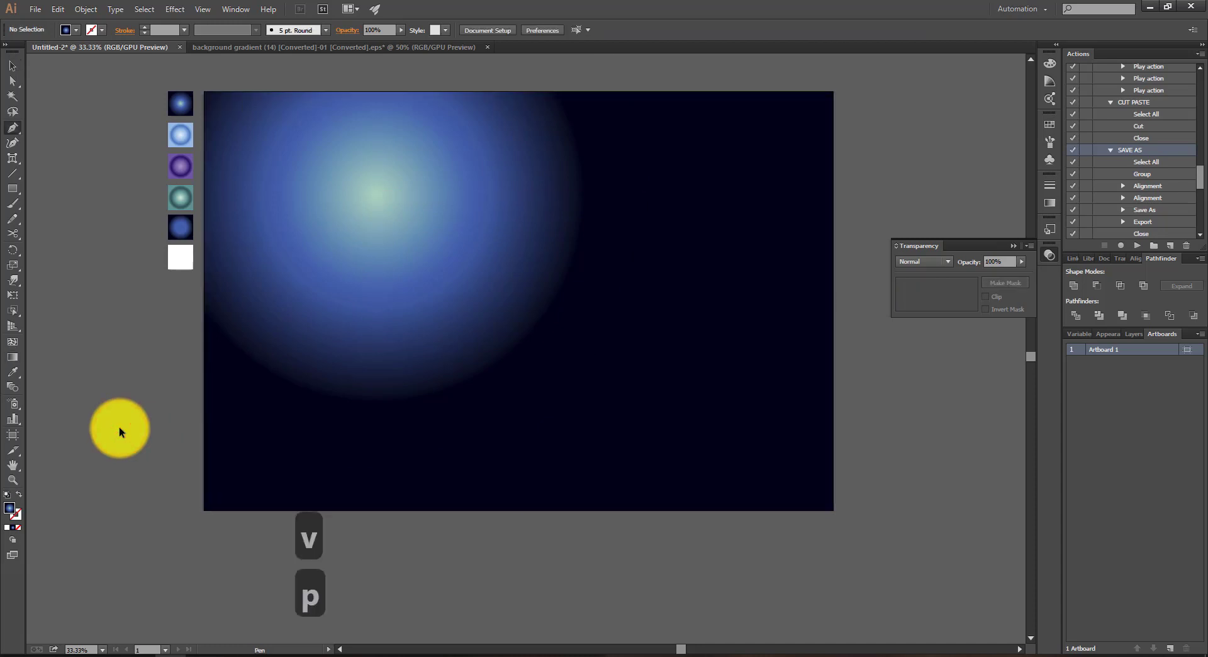
{"action": "key", "text": "r"}
{"action": "key", "text": "e"}
{"action": "key", "text": "s"}
{"action": "key", "text": "s"}
{"action": "key", "text": "l"}
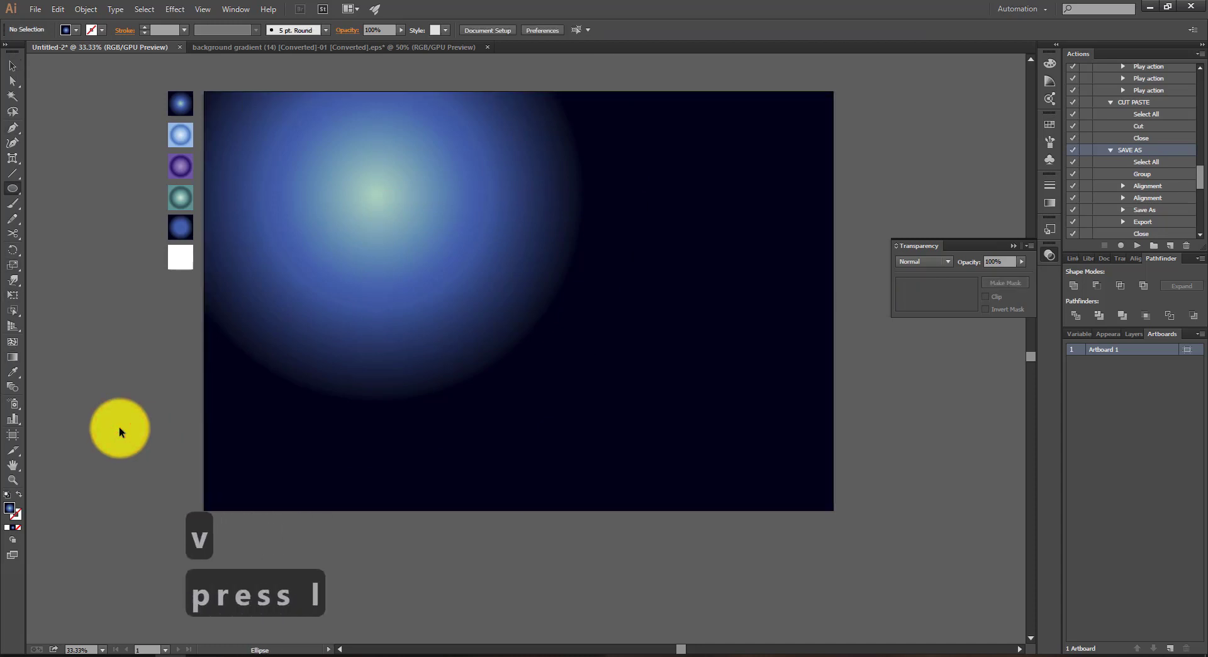
{"action": "left_click_drag", "start_coordinate": [252, 394], "coordinate": [302, 445]}
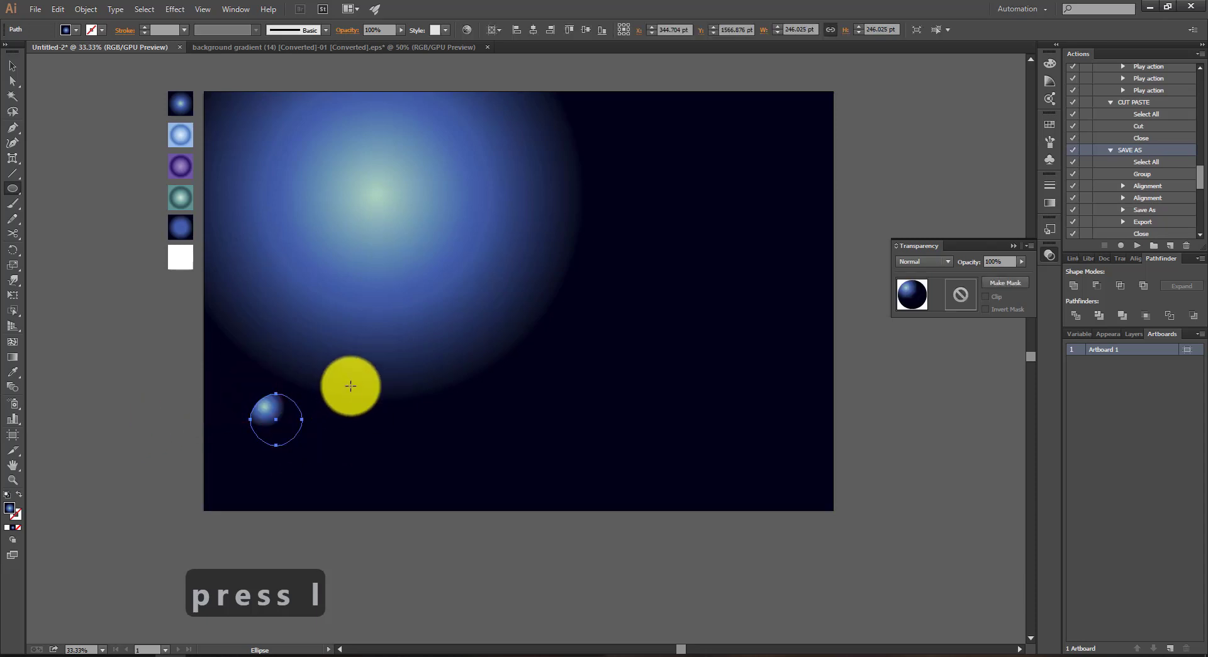
{"action": "key", "text": "i"}
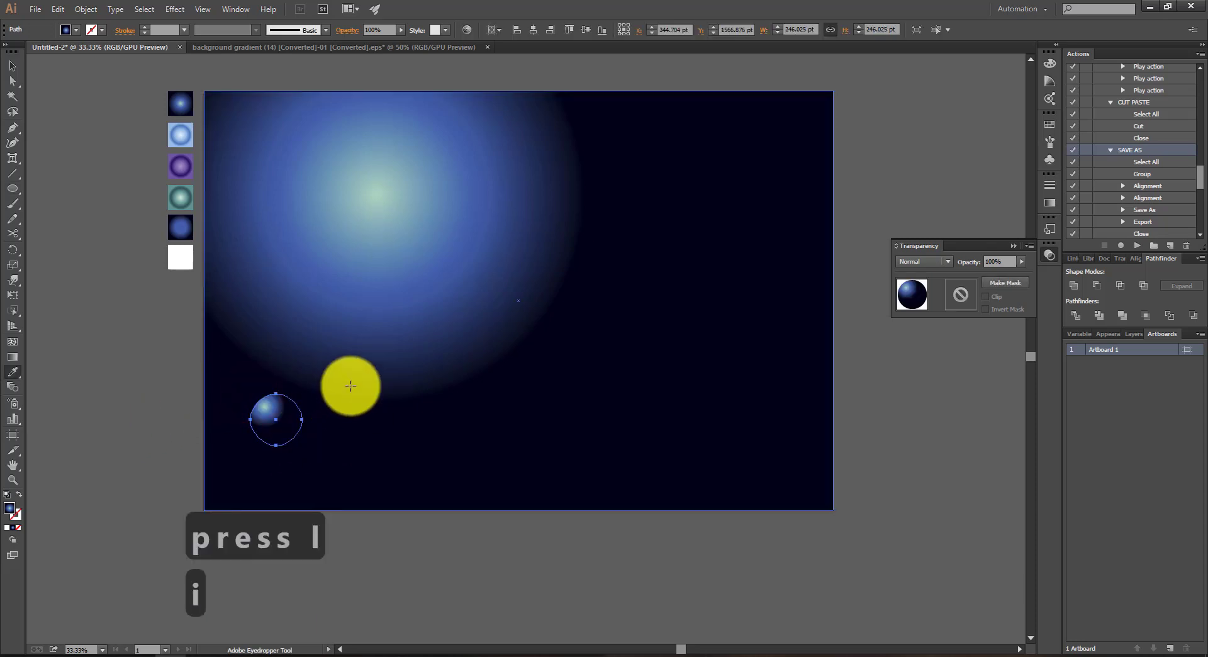
{"action": "left_click", "coordinate": [187, 138]}
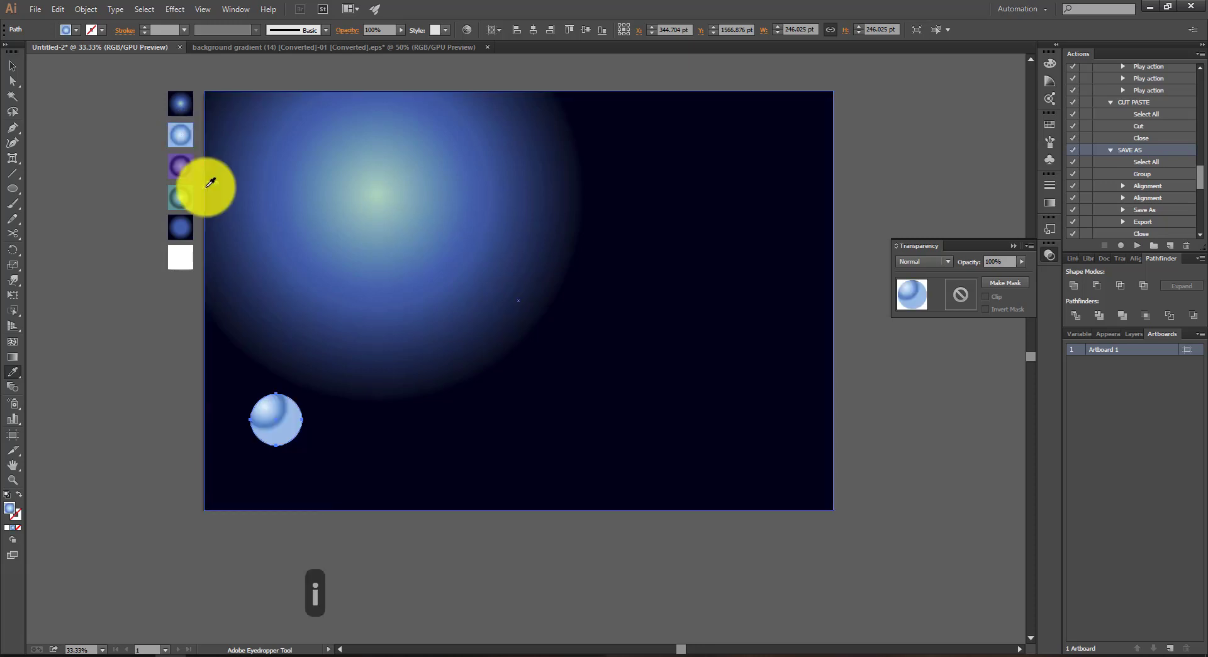
Step: Redraw the circle's radial gradient from its upper edge downward, giving a highlight at the top and a darker blue band across the middle
{"action": "key", "text": "p"}
{"action": "key", "text": "r"}
{"action": "key", "text": "e"}
{"action": "key", "text": "s"}
{"action": "key", "text": "s"}
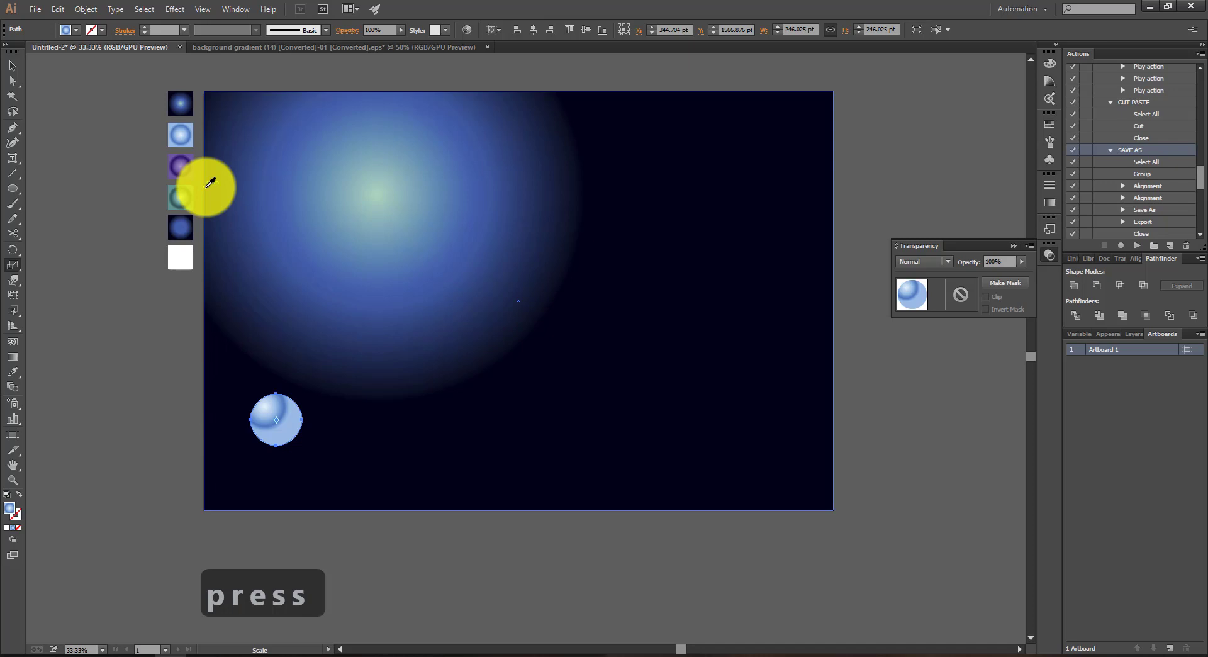
{"action": "key", "text": "g"}
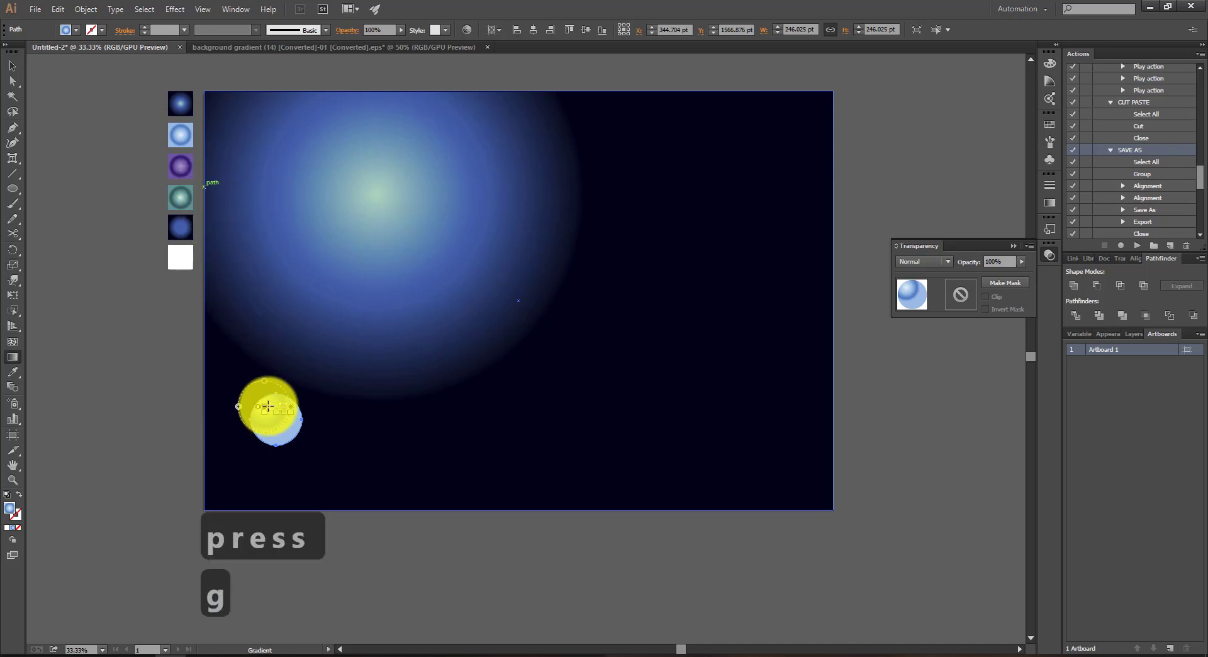
{"action": "left_click_drag", "start_coordinate": [223, 425], "coordinate": [246, 456]}
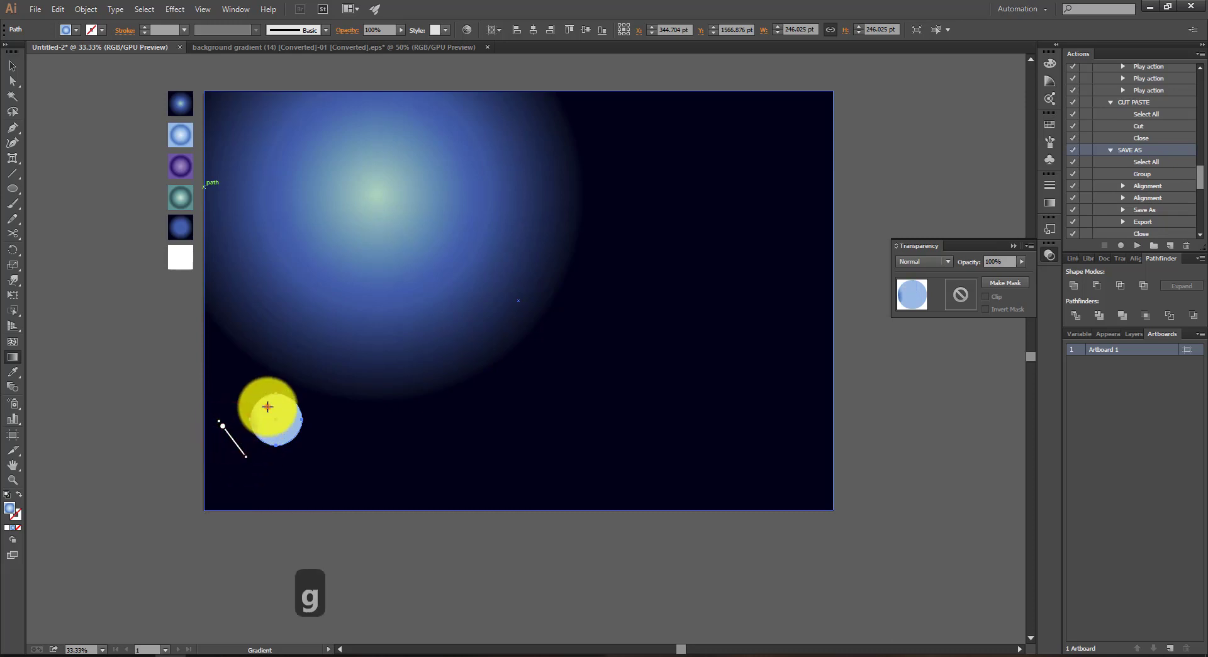
{"action": "mouse_move", "coordinate": [267, 406]}
{"action": "left_mouse_down"}
{"action": "mouse_move", "coordinate": [318, 492]}
{"action": "mouse_move", "coordinate": [284, 435]}
{"action": "left_mouse_up"}
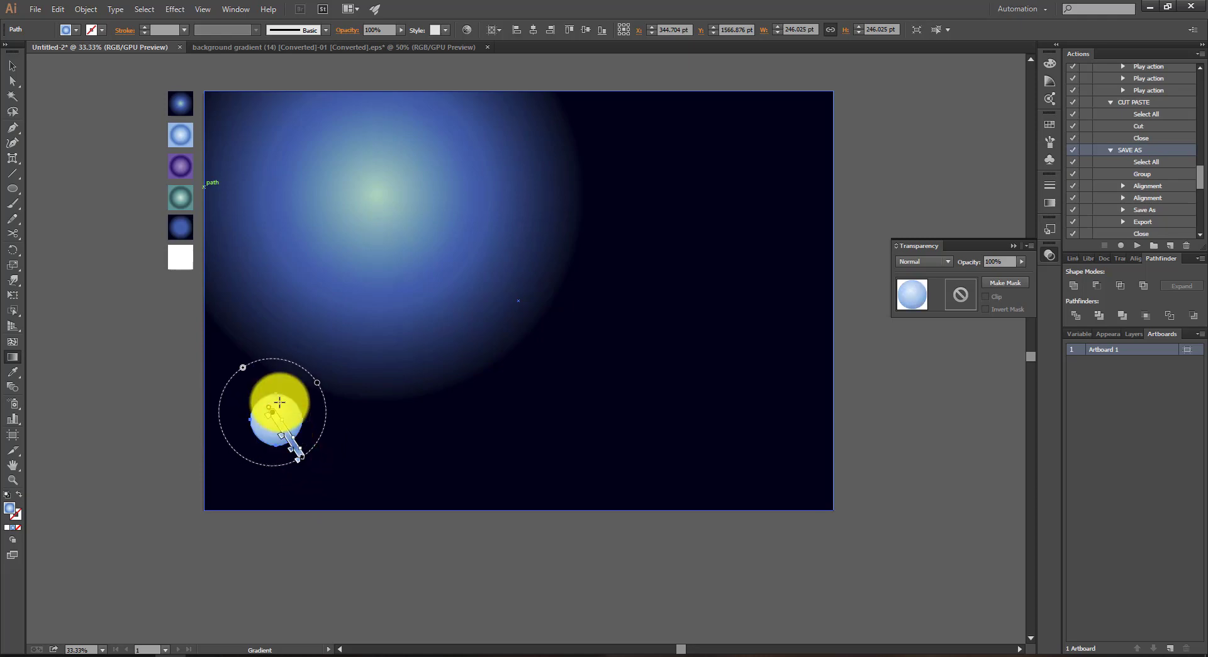
{"action": "scroll", "coordinate": [278, 403], "scroll_direction": "up", "scroll_amount": 6}
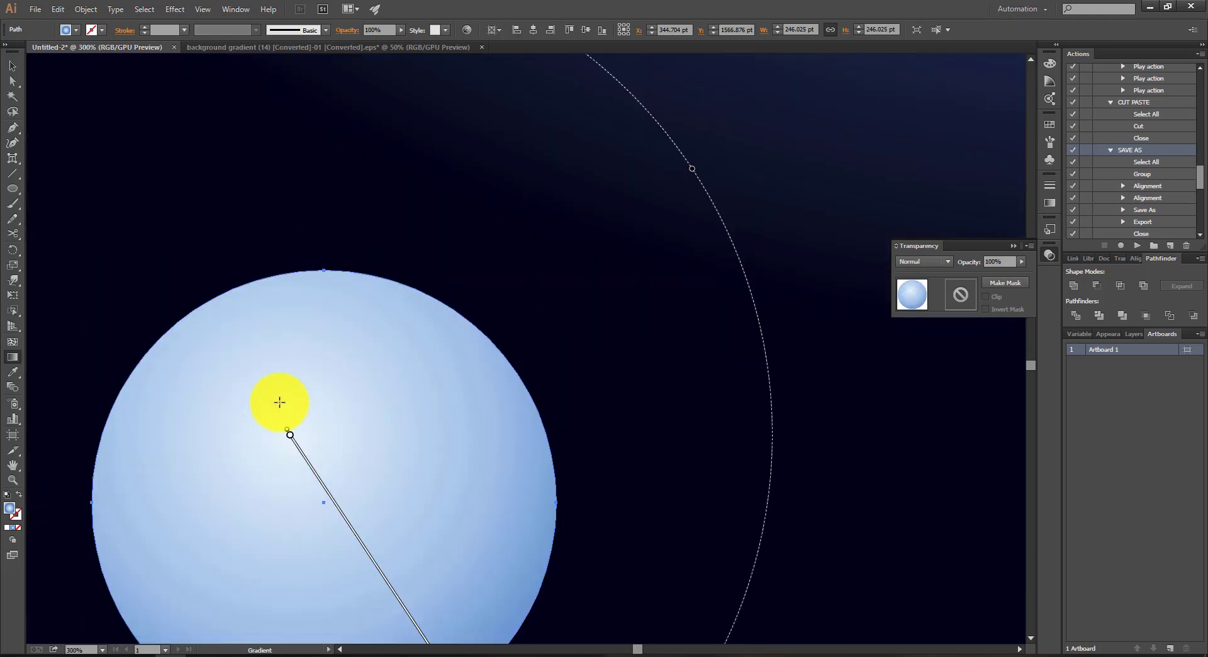
{"action": "scroll", "coordinate": [259, 365], "scroll_direction": "down", "scroll_amount": 1}
{"action": "left_click_drag", "start_coordinate": [258, 364], "coordinate": [356, 555]}
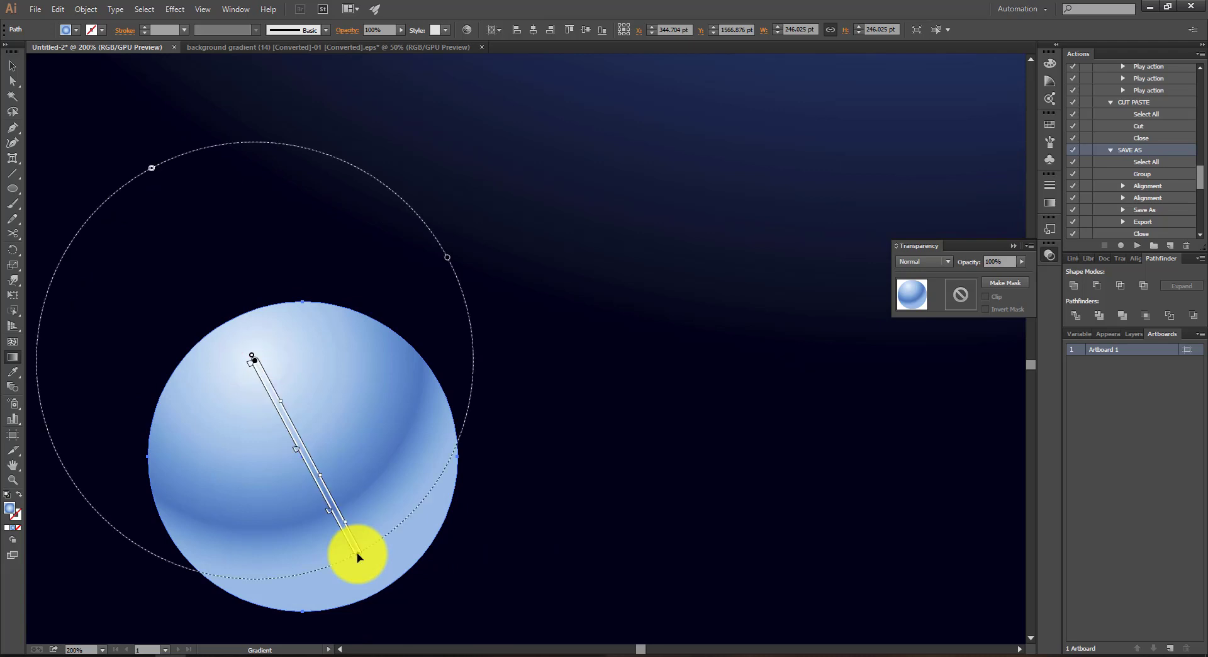
{"action": "left_click_drag", "start_coordinate": [264, 334], "coordinate": [328, 470]}
{"action": "left_click_drag", "start_coordinate": [296, 351], "coordinate": [343, 558]}
{"action": "scroll", "coordinate": [366, 443], "scroll_direction": "down", "scroll_amount": 4}
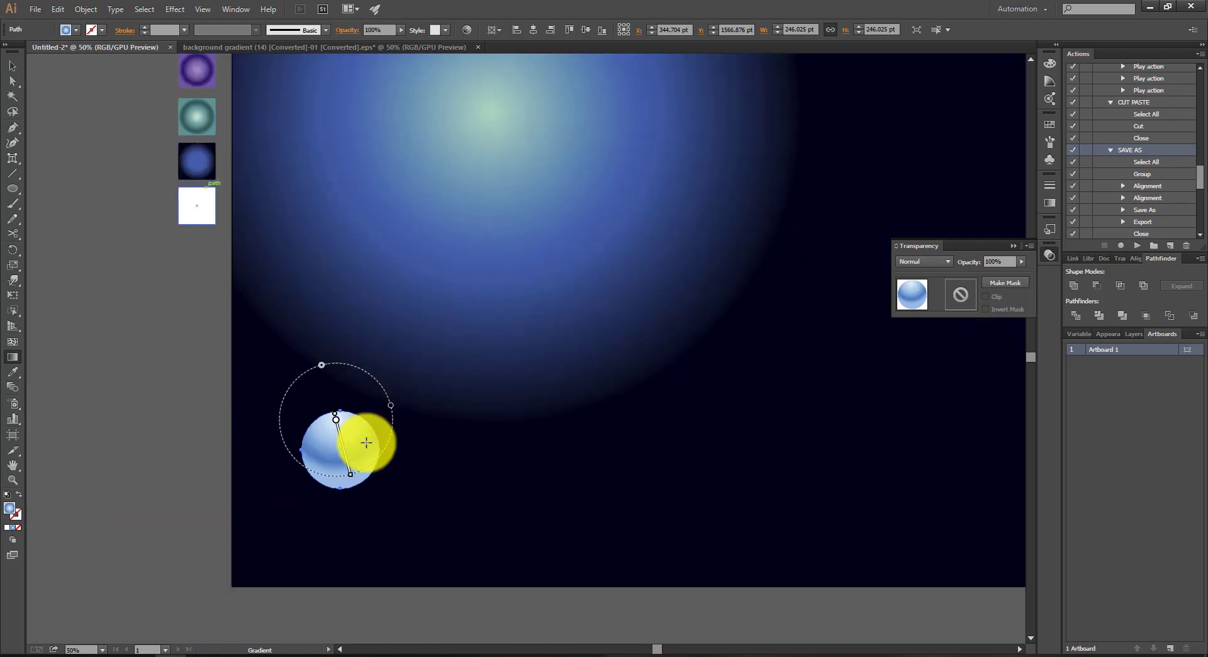
{"action": "scroll", "coordinate": [366, 445], "scroll_direction": "down", "scroll_amount": 1}
{"action": "scroll", "coordinate": [366, 445], "scroll_direction": "up", "scroll_amount": 1}
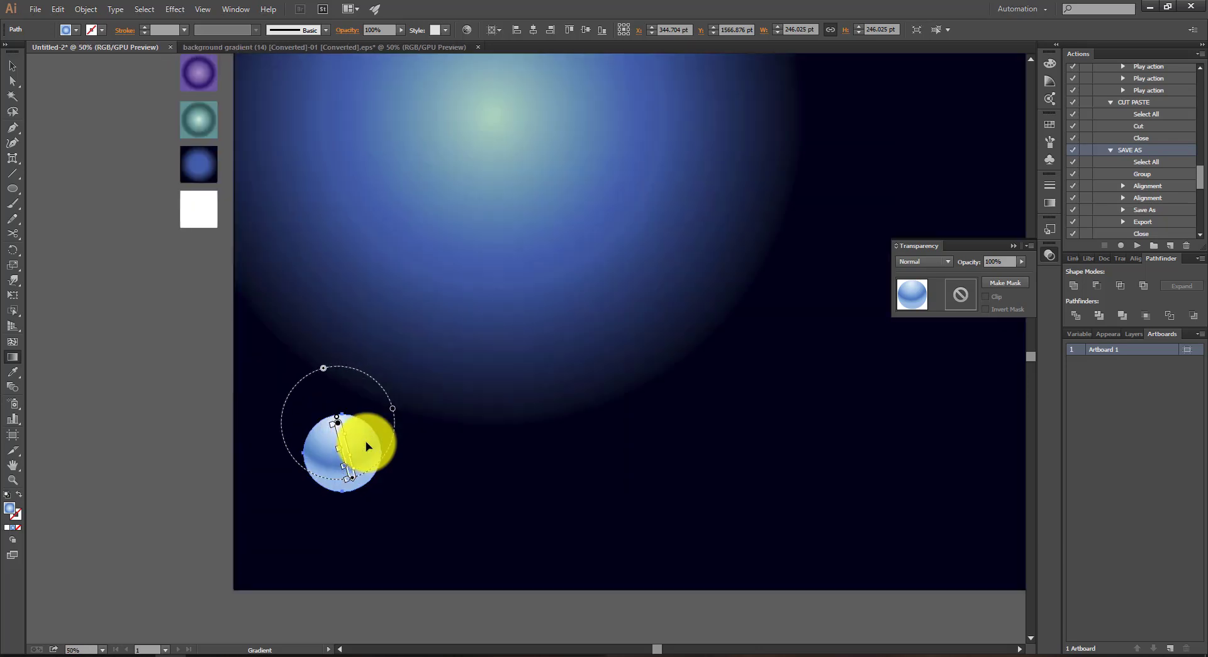
{"action": "key", "text": "v"}
{"action": "left_click", "coordinate": [105, 420]}
Step: Move the light blue circle to the artboard's upper-left corner area and deselect it
{"action": "scroll", "coordinate": [233, 397], "scroll_direction": "down", "scroll_amount": 2}
{"action": "key", "text": "space"}
{"action": "left_click_drag", "start_coordinate": [229, 381], "coordinate": [212, 390]}
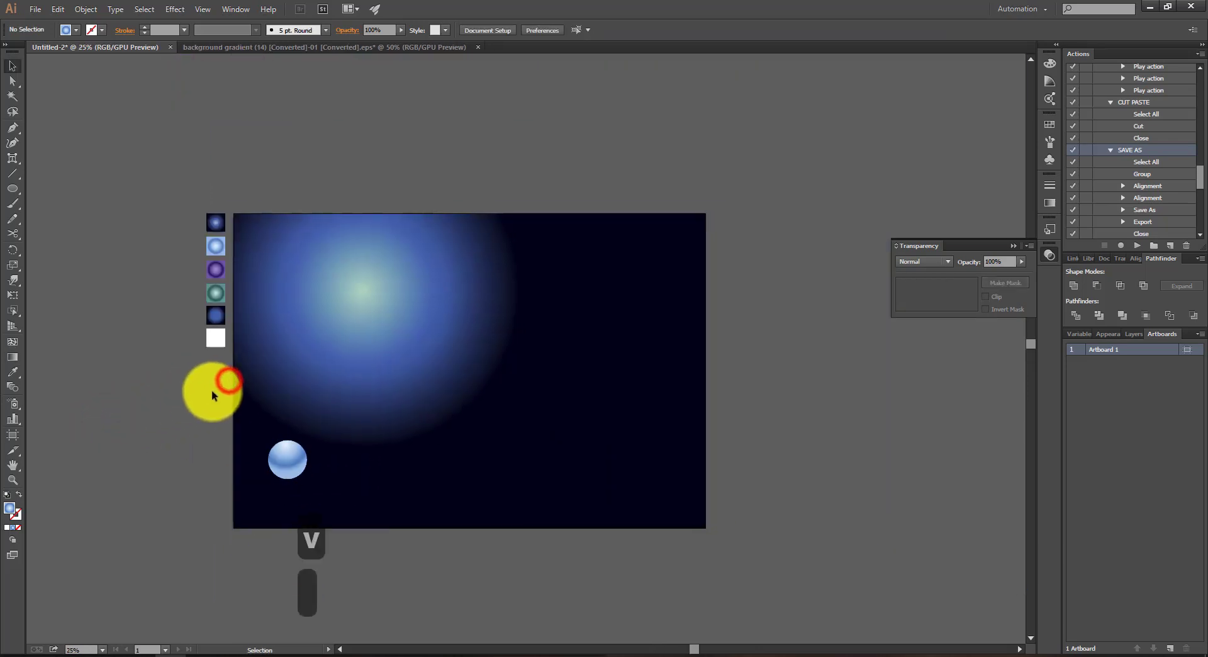
{"action": "scroll", "coordinate": [238, 418], "scroll_direction": "up", "scroll_amount": 1}
{"action": "left_click_drag", "start_coordinate": [304, 477], "coordinate": [289, 205]}
{"action": "left_click", "coordinate": [164, 359]}
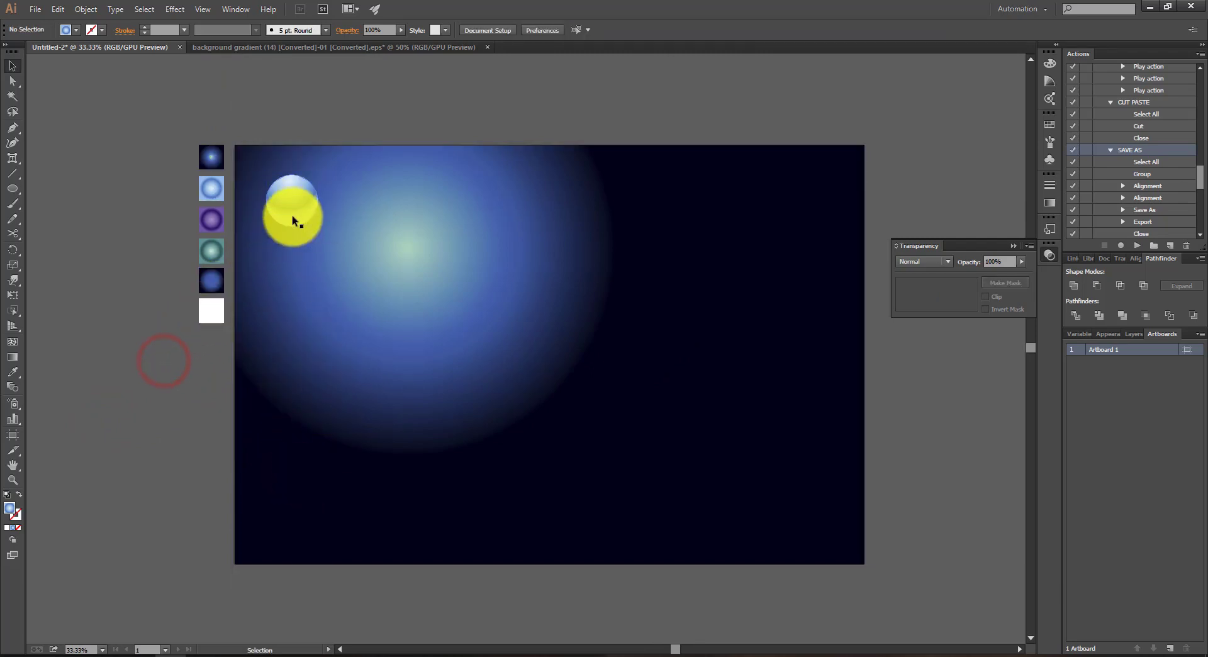
Step: Duplicate the light blue circle and place the copy in the artboard's lower-left area
{"action": "key", "text": "shift+t"}
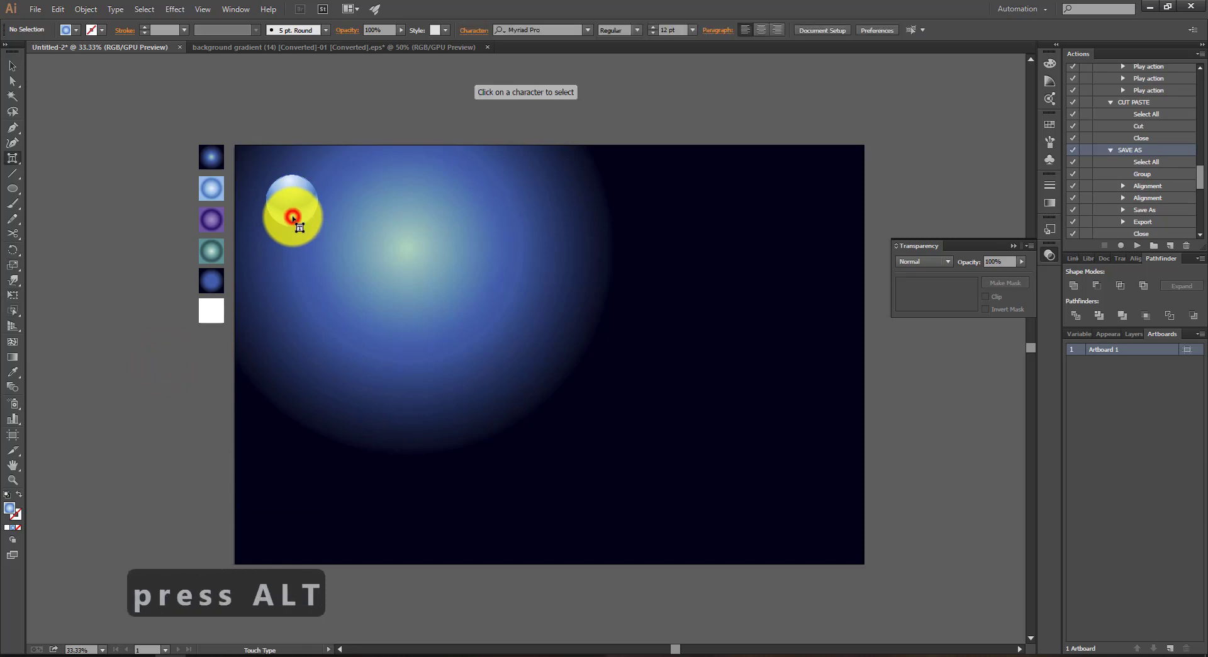
{"action": "key", "text": "v"}
{"action": "left_click", "coordinate": [296, 202]}
{"action": "left_click_drag", "start_coordinate": [296, 202], "coordinate": [323, 498]}
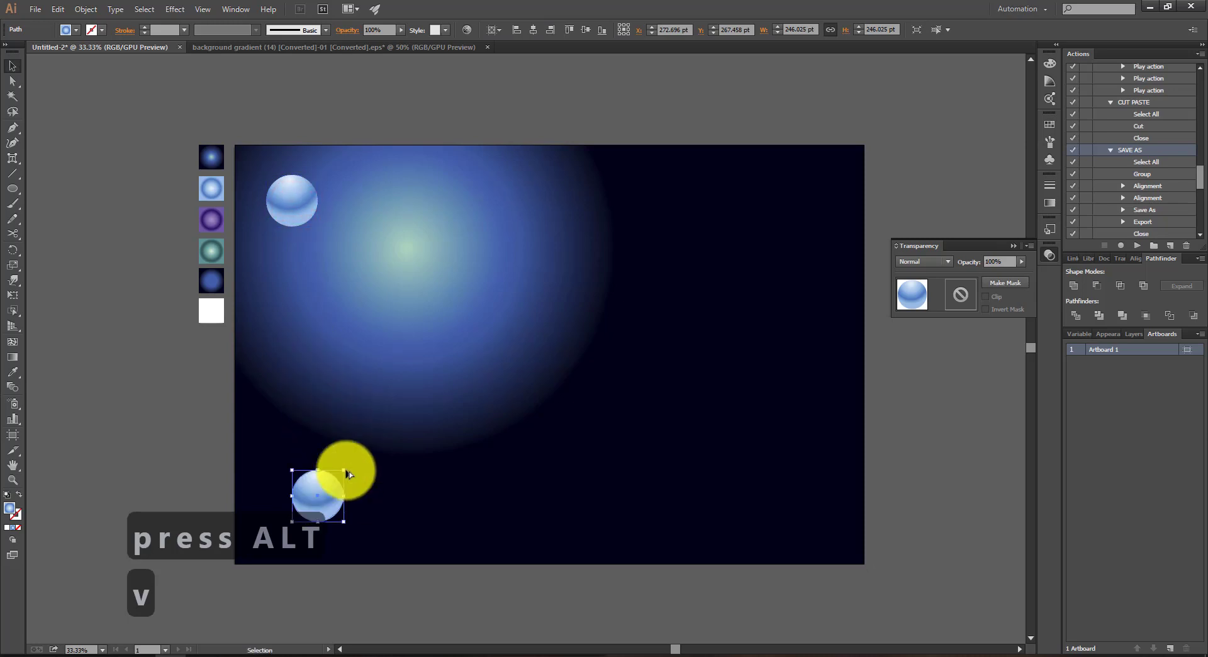
Step: Scale the lower-left circle up proportionally to about 412 pt wide and nudge it slightly upward
{"action": "key", "text": "s"}
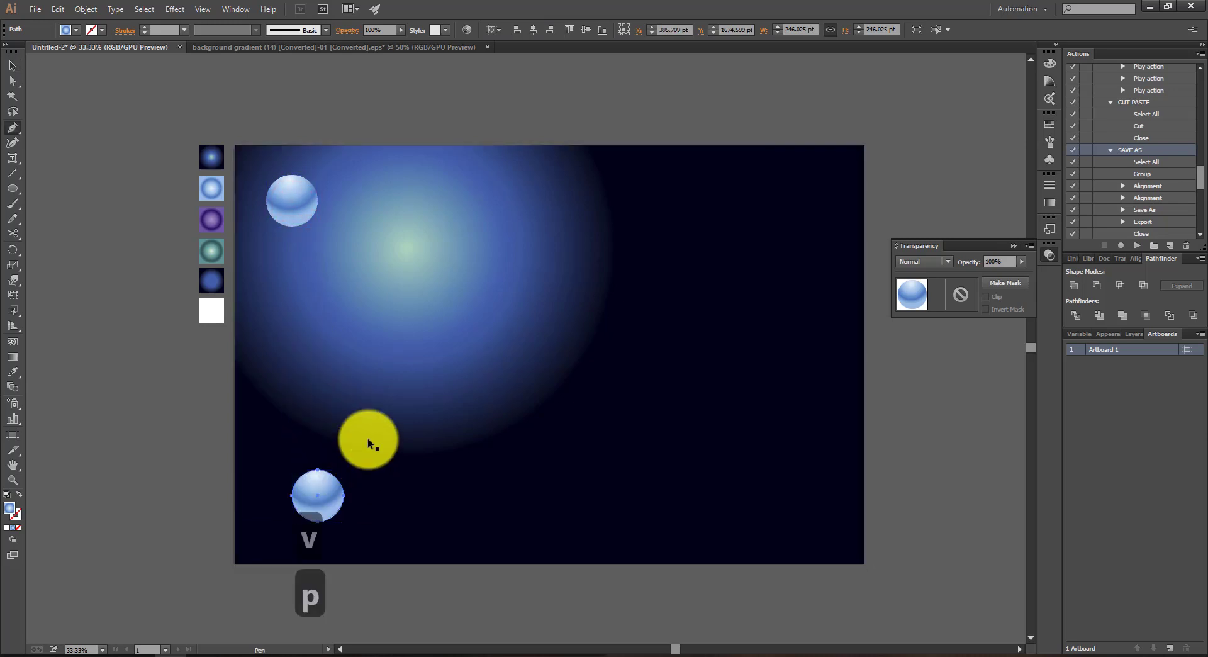
{"action": "left_click_drag", "start_coordinate": [367, 438], "coordinate": [405, 407]}
{"action": "key", "text": "v"}
{"action": "mouse_move", "coordinate": [358, 483]}
{"action": "left_mouse_down"}
{"action": "mouse_move", "coordinate": [347, 487]}
{"action": "mouse_move", "coordinate": [353, 478]}
{"action": "left_mouse_up"}
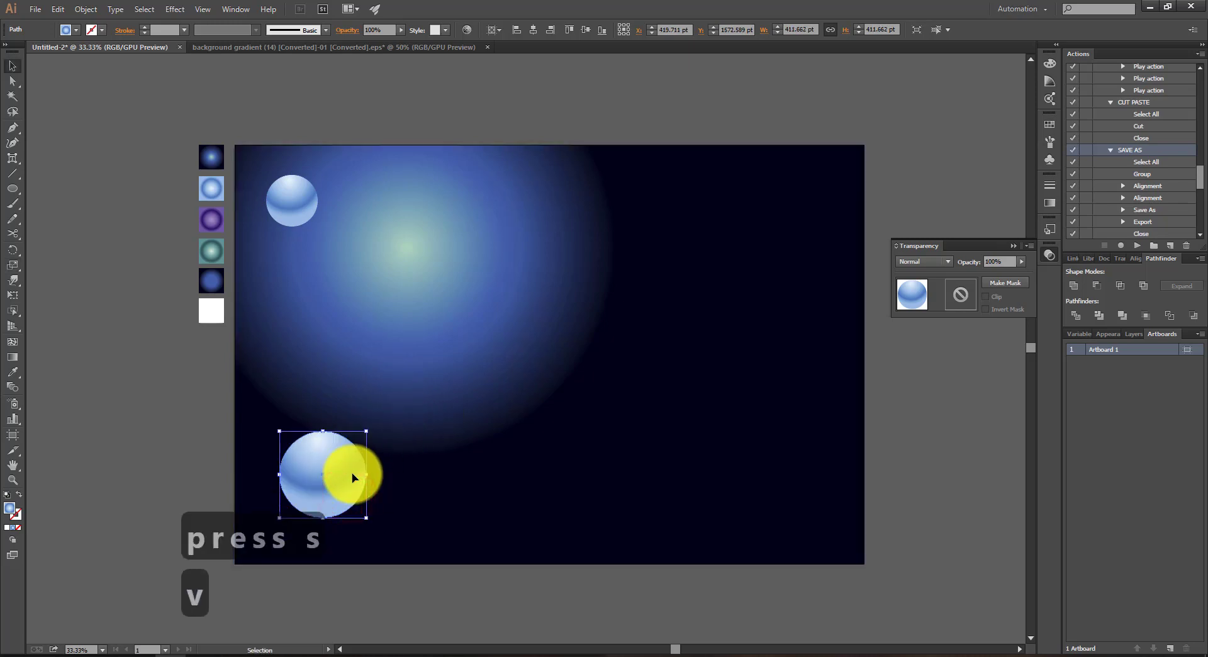
Step: Recolour the large lower-left circle with the purple sample gradient
{"action": "key", "text": "i"}
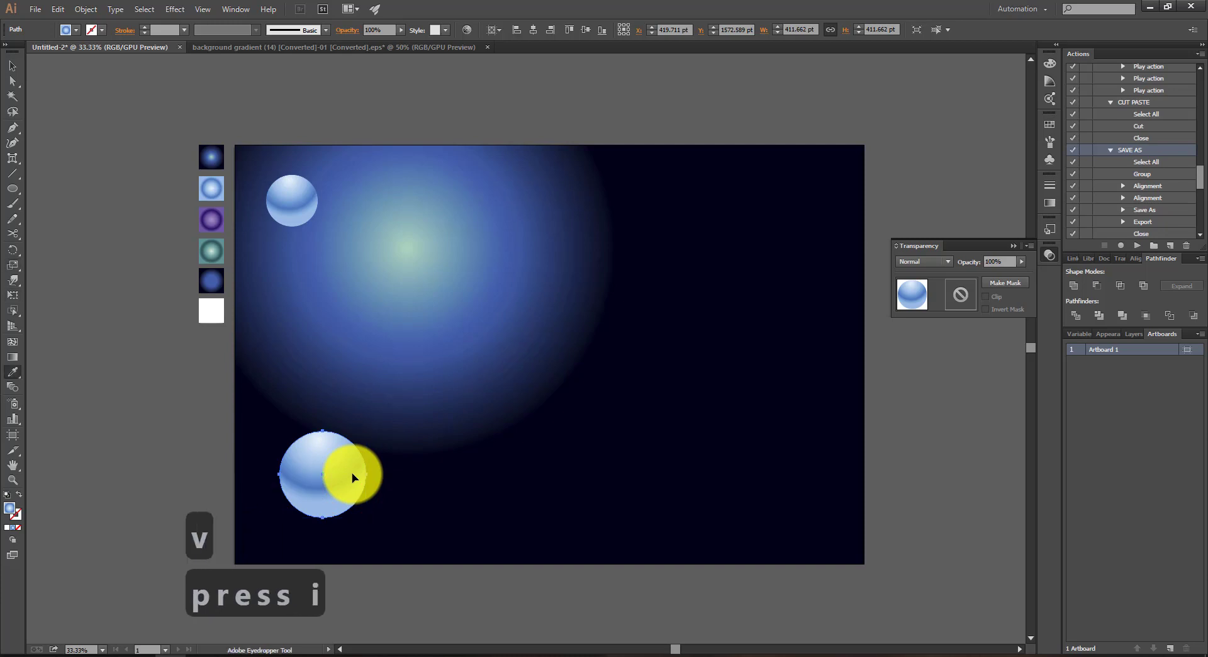
{"action": "left_click", "coordinate": [226, 218]}
{"action": "key", "text": "v"}
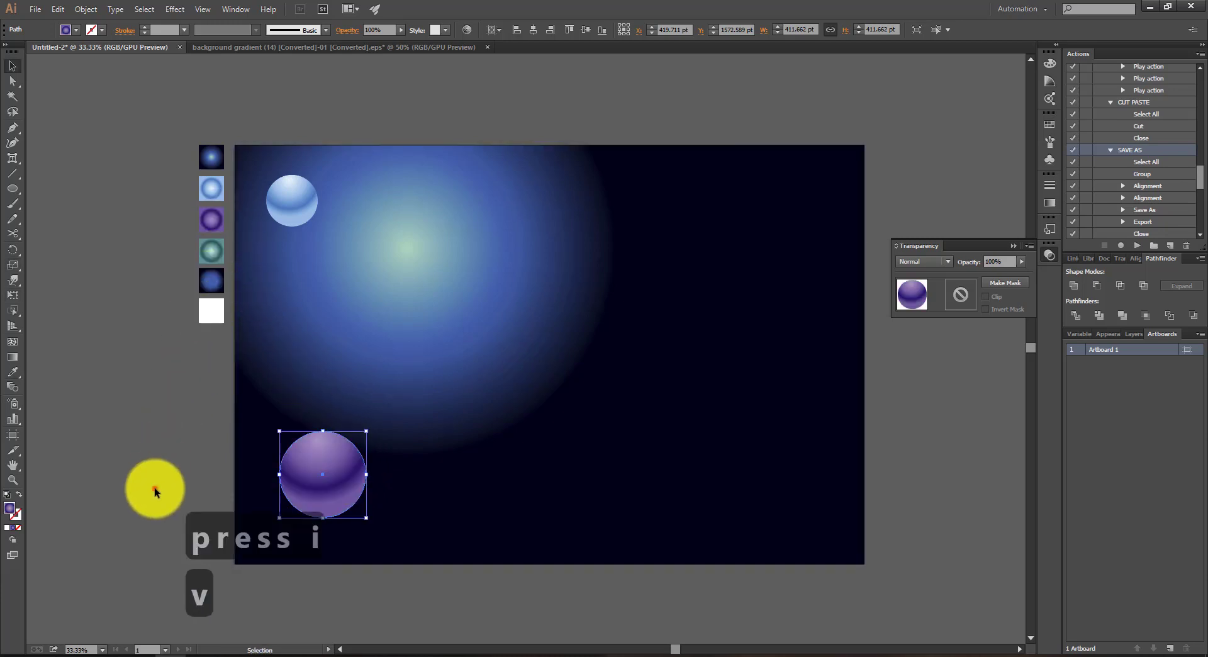
{"action": "left_click", "coordinate": [154, 487]}
Step: Duplicate the purple circle and place the copy in the artboard's upper-right area
{"action": "left_click", "coordinate": [357, 477]}
{"action": "key", "text": "p"}
{"action": "key", "text": "r"}
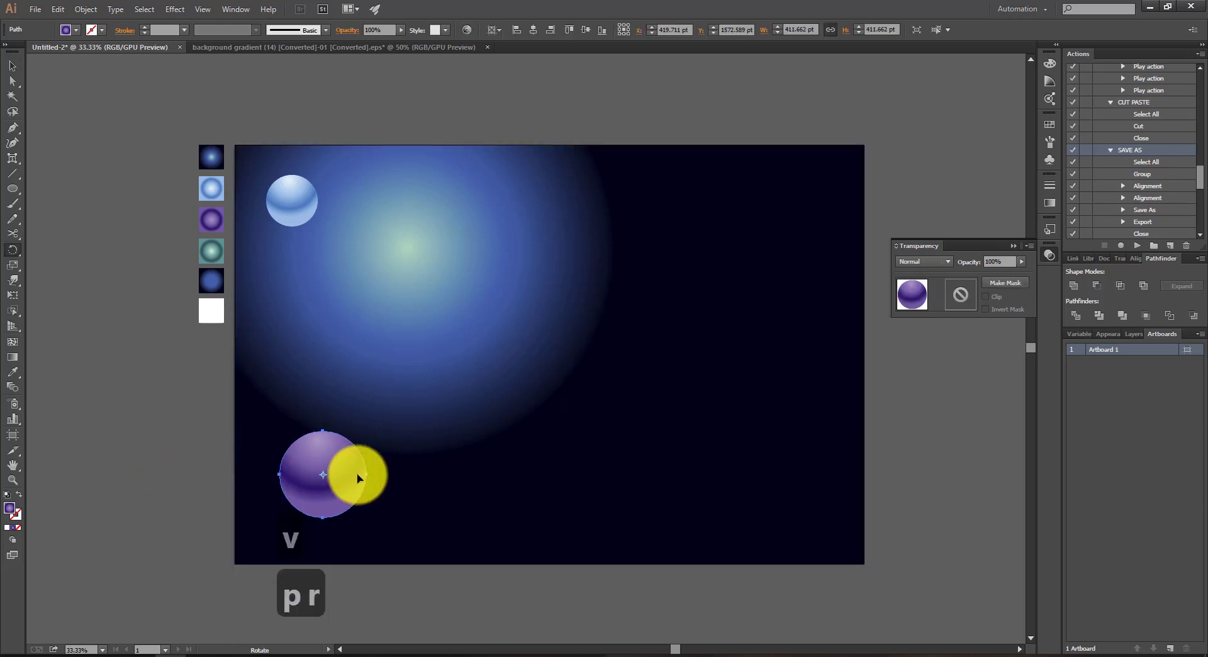
{"action": "key", "text": "e"}
{"action": "key", "text": "s"}
{"action": "key", "text": "s"}
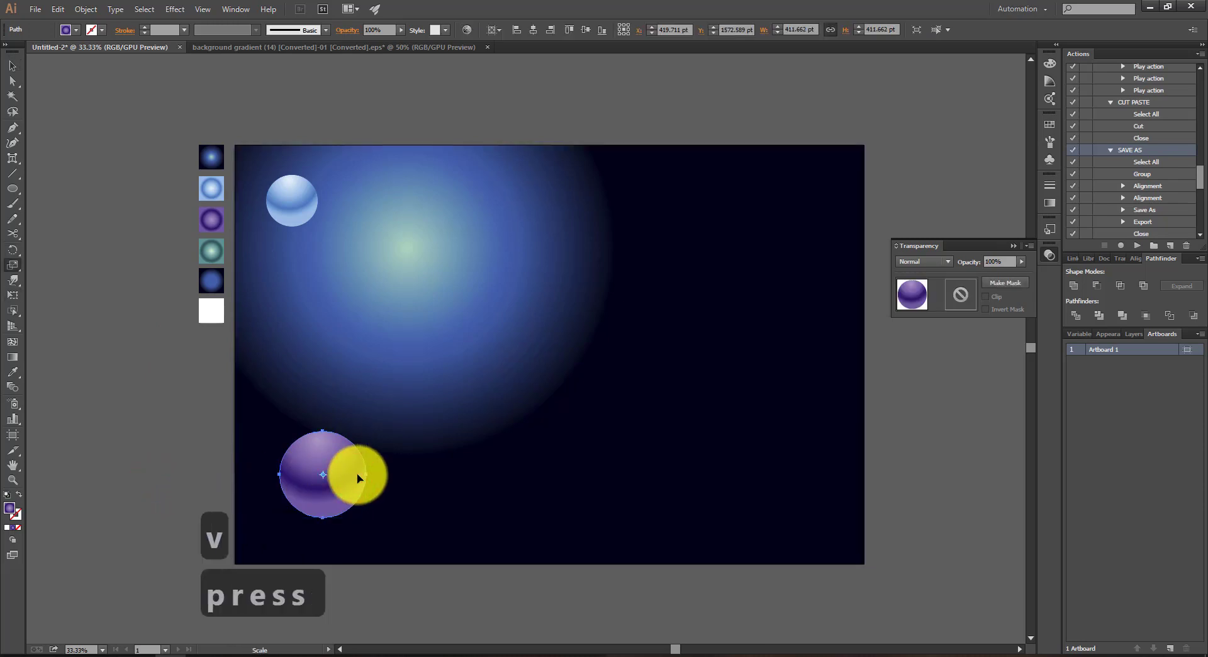
{"action": "key", "text": "shift+a"}
{"action": "key", "text": "shift+l"}
{"action": "key", "text": "shift+t"}
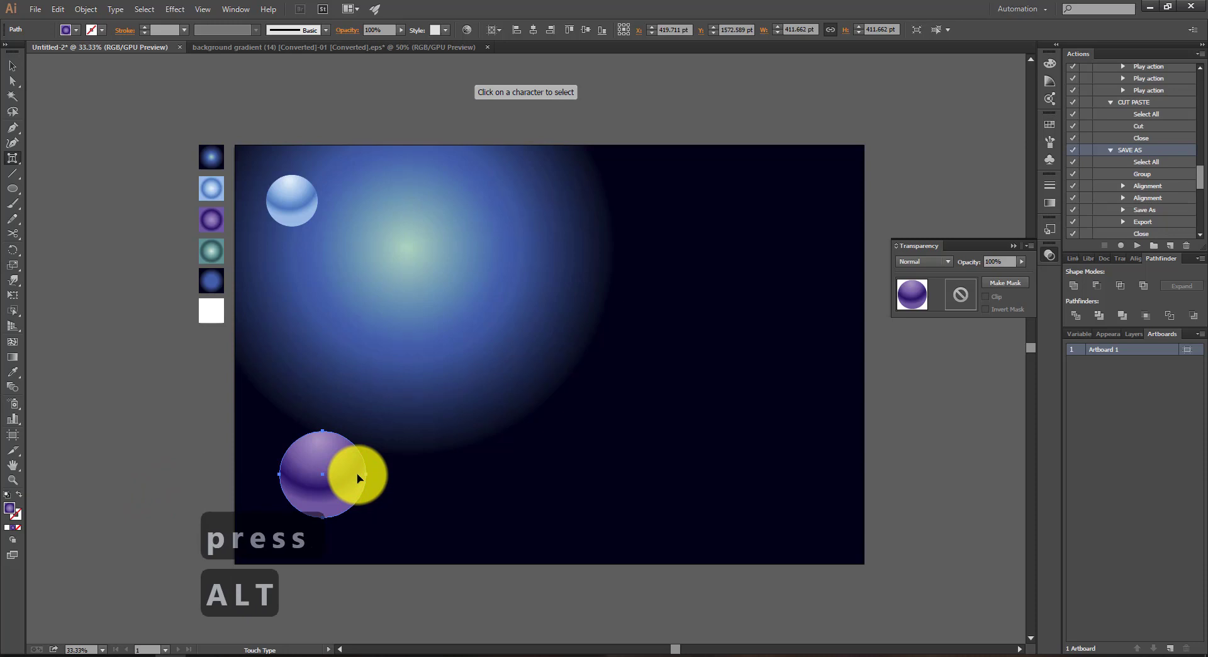
{"action": "key", "text": "v"}
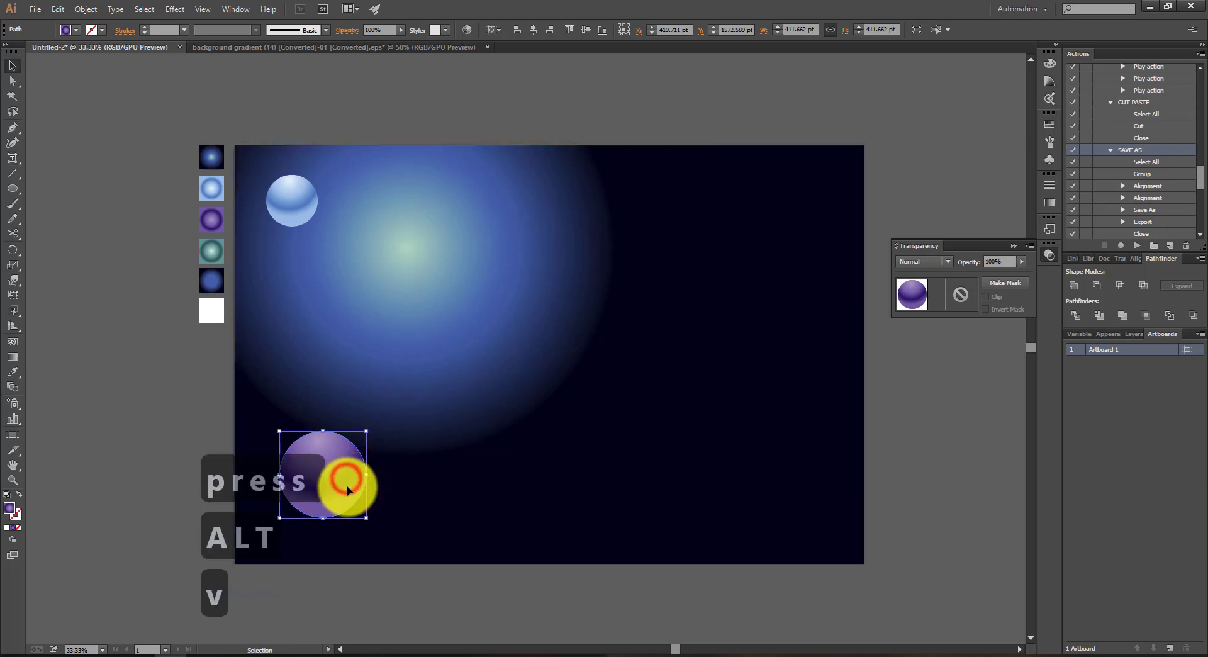
{"action": "left_click_drag", "start_coordinate": [346, 487], "coordinate": [795, 292]}
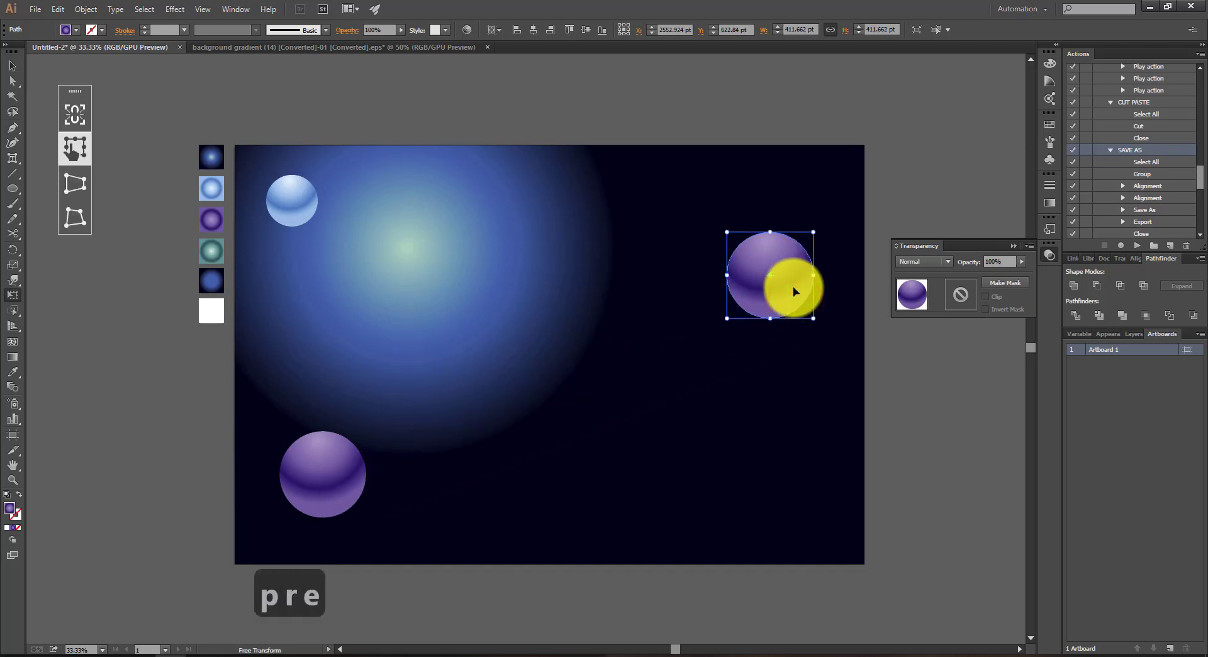
Step: Scale the upper-right purple circle down proportionally to about 309 pt wide
{"action": "key", "text": "s"}
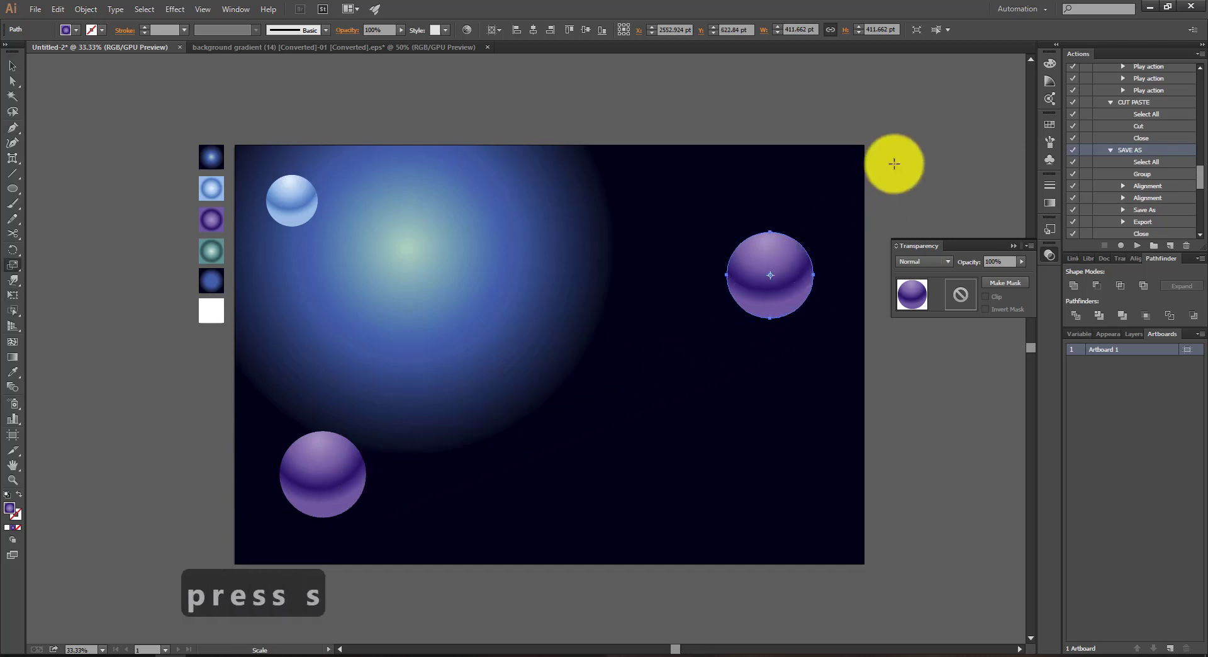
{"action": "left_click_drag", "start_coordinate": [898, 160], "coordinate": [868, 180]}
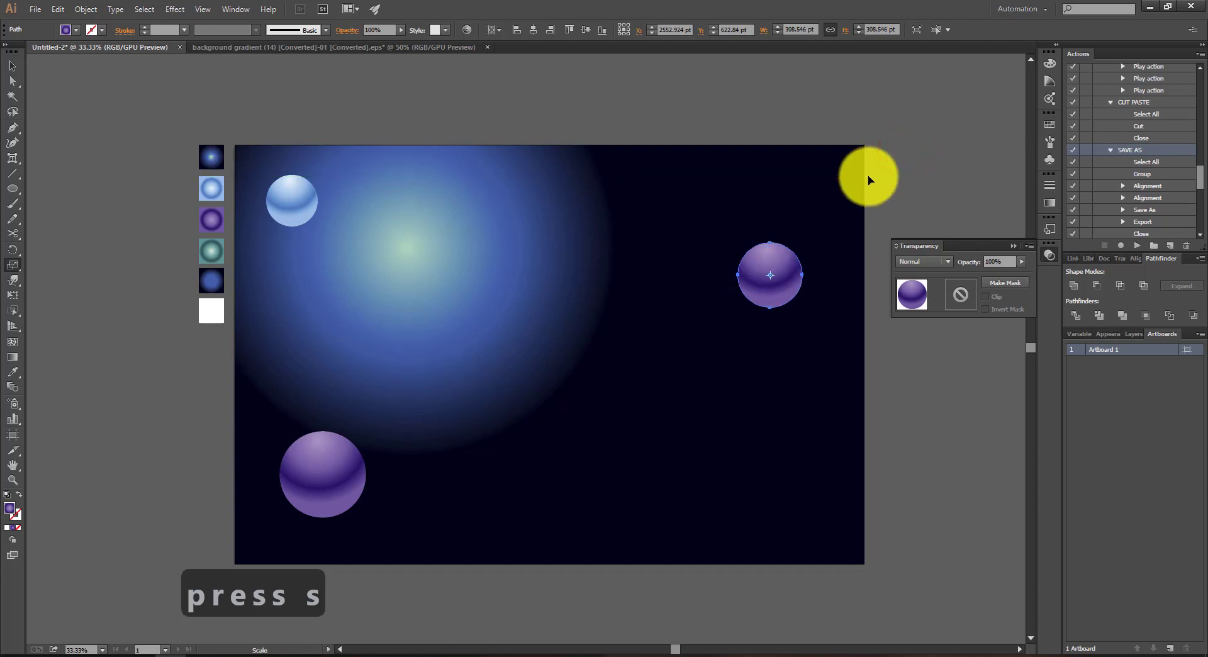
{"action": "key", "text": "v"}
{"action": "left_click", "coordinate": [885, 193]}
Step: Duplicate the upper-right purple circle and place the copy in the artboard's lower-right area
{"action": "key", "text": "p"}
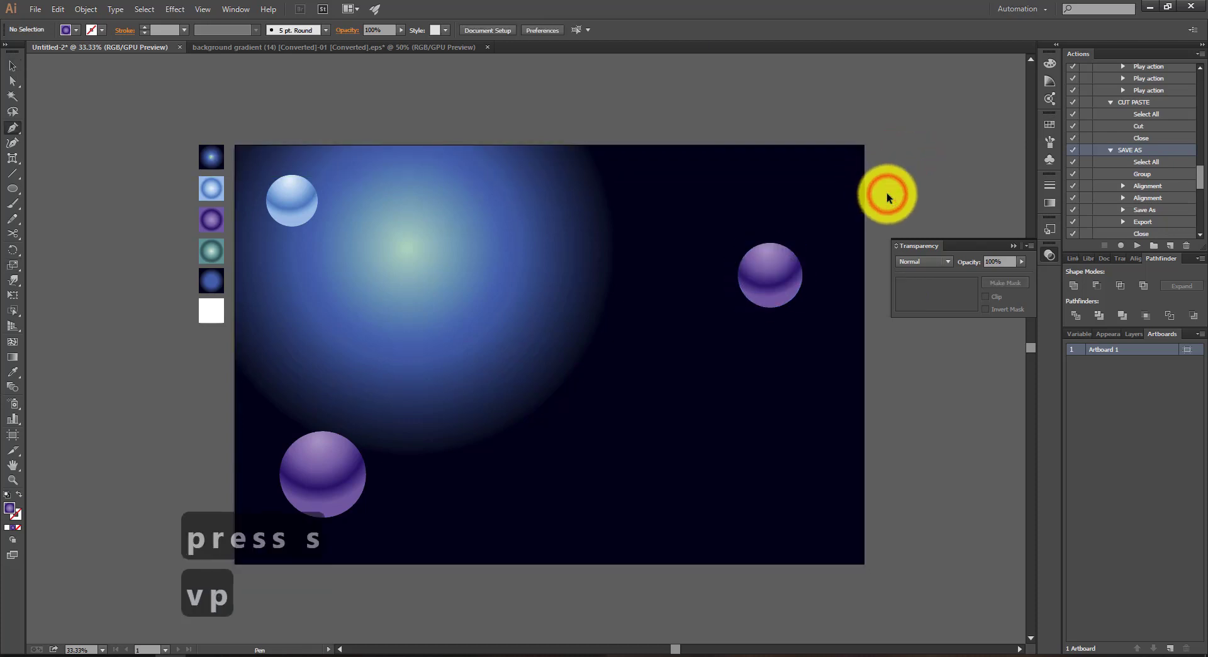
{"action": "key", "text": "r"}
{"action": "key", "text": "e"}
{"action": "key", "text": "s"}
{"action": "key", "text": "s"}
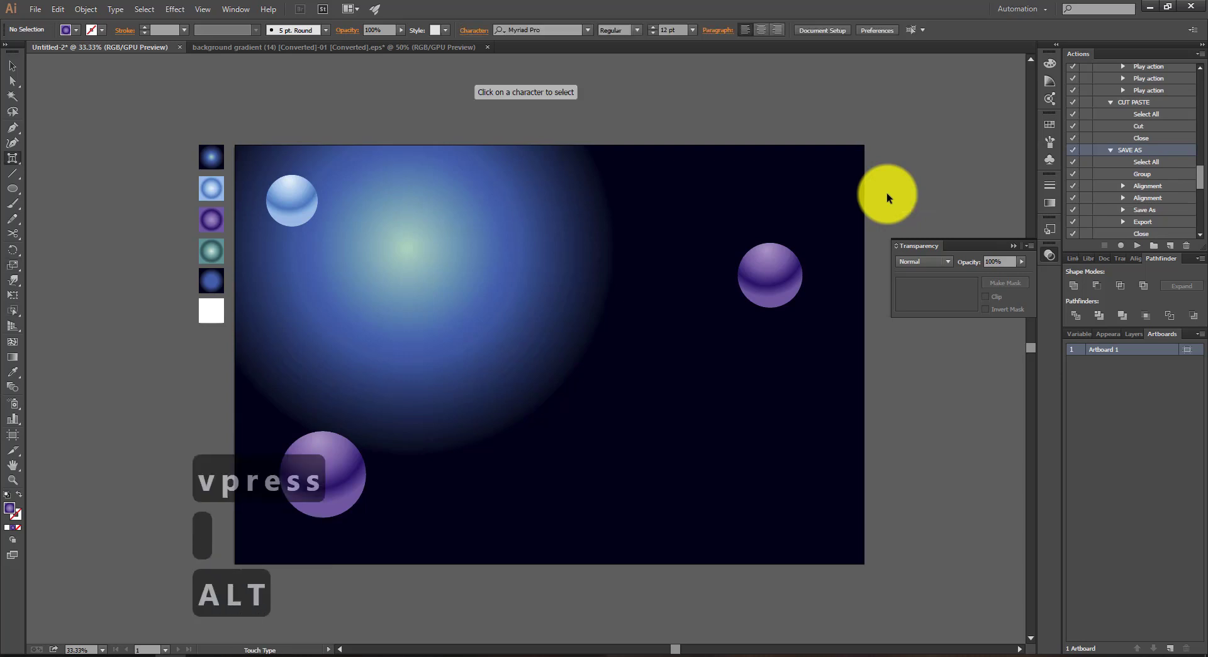
{"action": "key", "text": "v"}
{"action": "left_click", "coordinate": [779, 264]}
{"action": "left_click_drag", "start_coordinate": [778, 264], "coordinate": [797, 450]}
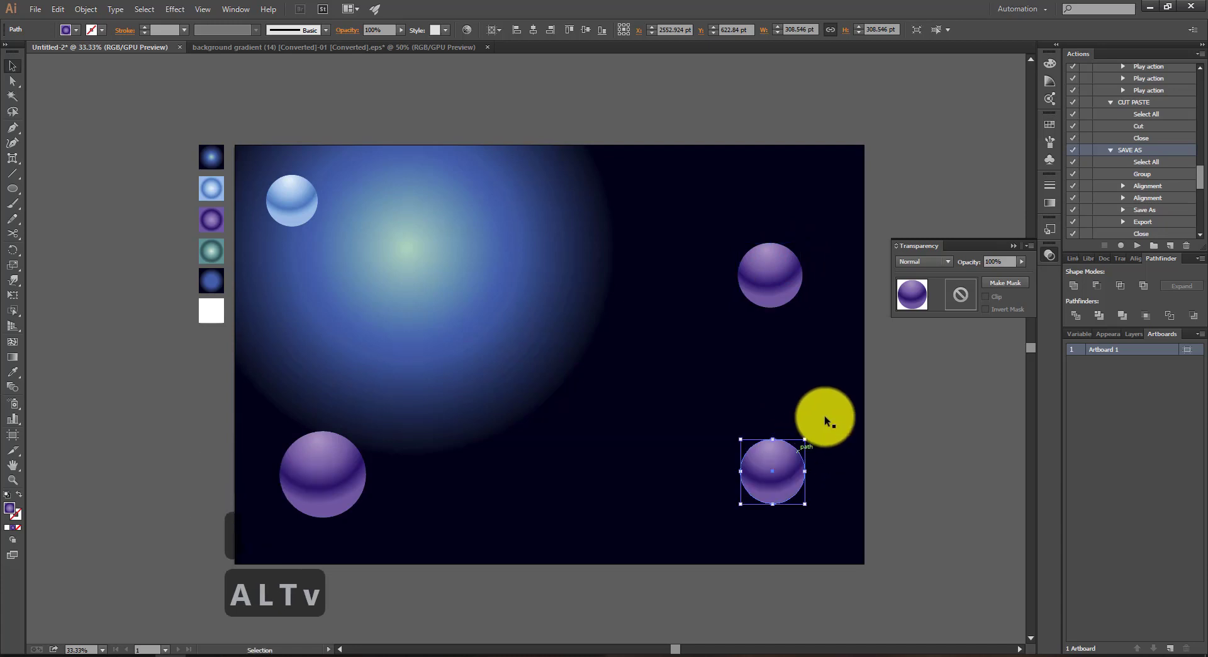
Step: Scale the lower-right circle up proportionally to about 503 pt wide
{"action": "key", "text": "p"}
{"action": "key", "text": "r"}
{"action": "key", "text": "e"}
{"action": "key", "text": "s"}
{"action": "key", "text": "s"}
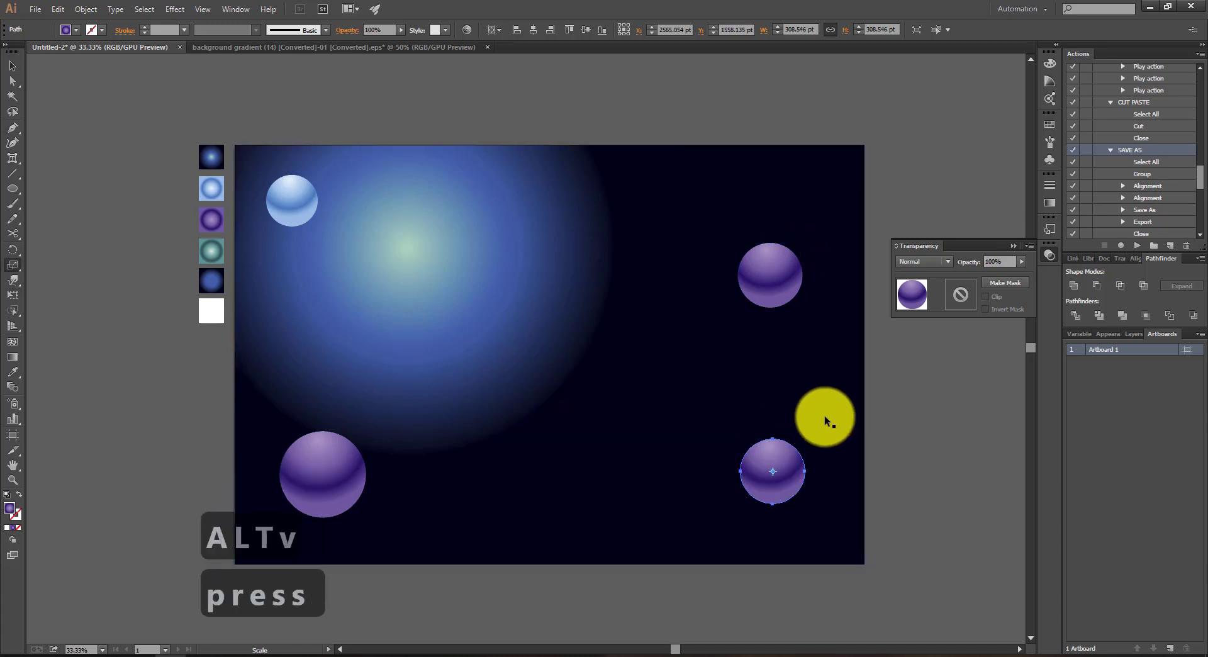
{"action": "key", "text": "s"}
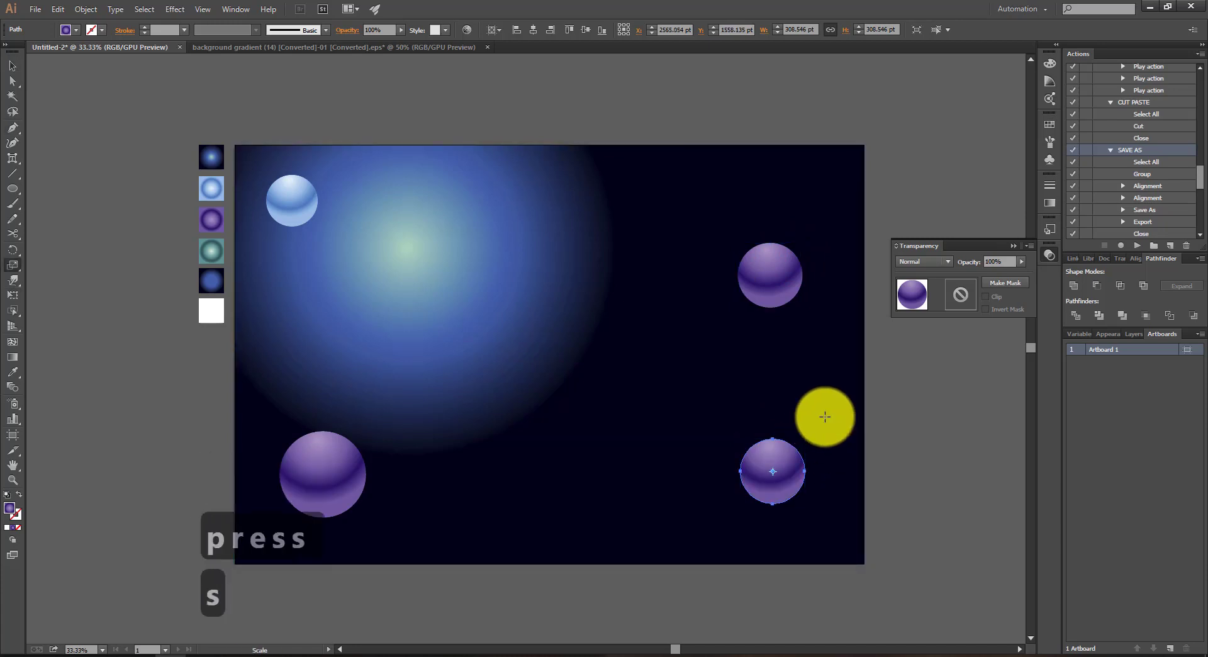
{"action": "left_click_drag", "start_coordinate": [825, 416], "coordinate": [859, 385]}
Step: Recolour the large lower-right circle with the teal sample gradient
{"action": "key", "text": "i"}
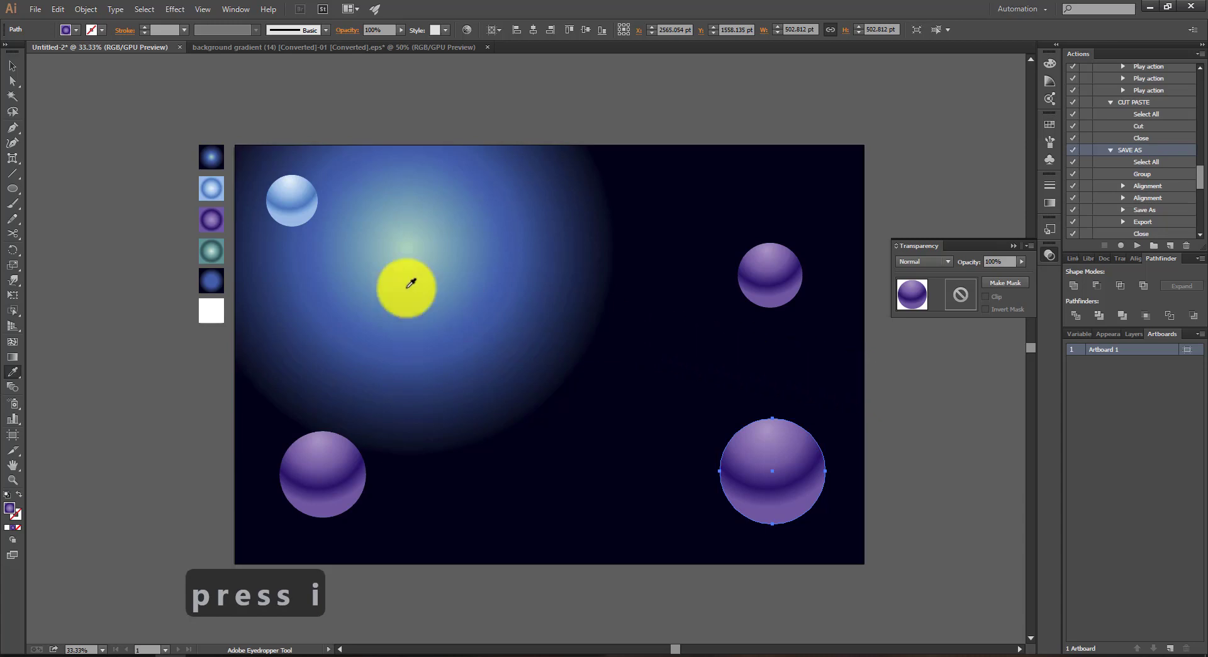
{"action": "left_click", "coordinate": [209, 246]}
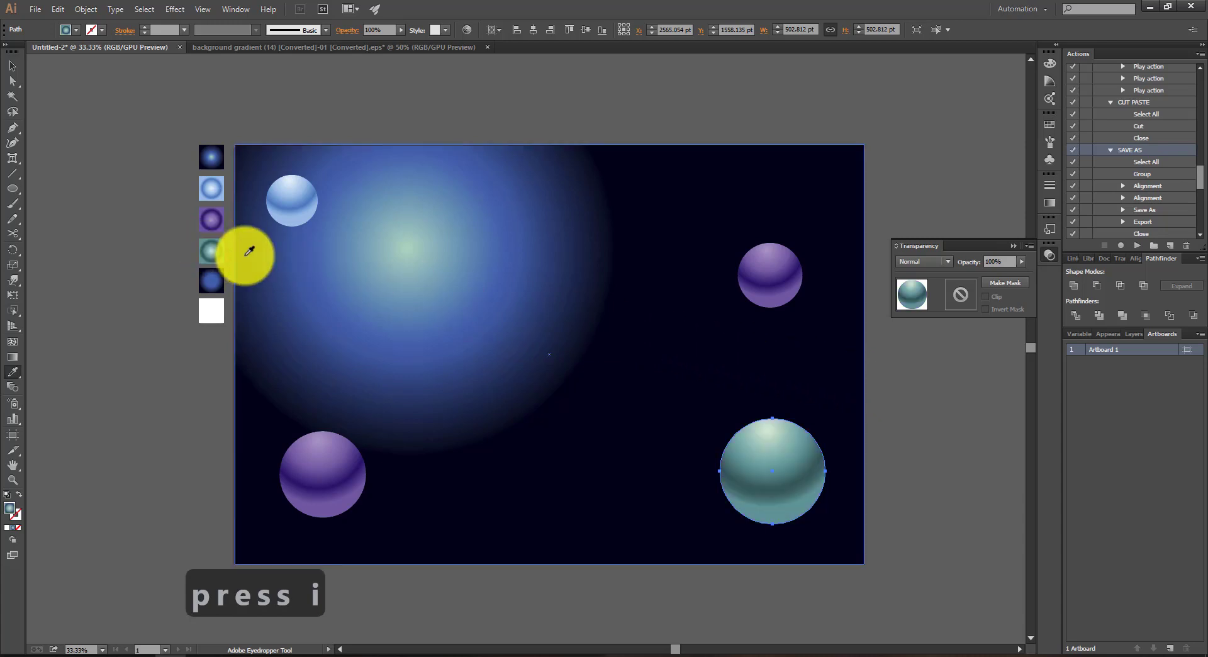
{"action": "key", "text": "v"}
{"action": "left_click", "coordinate": [881, 412]}
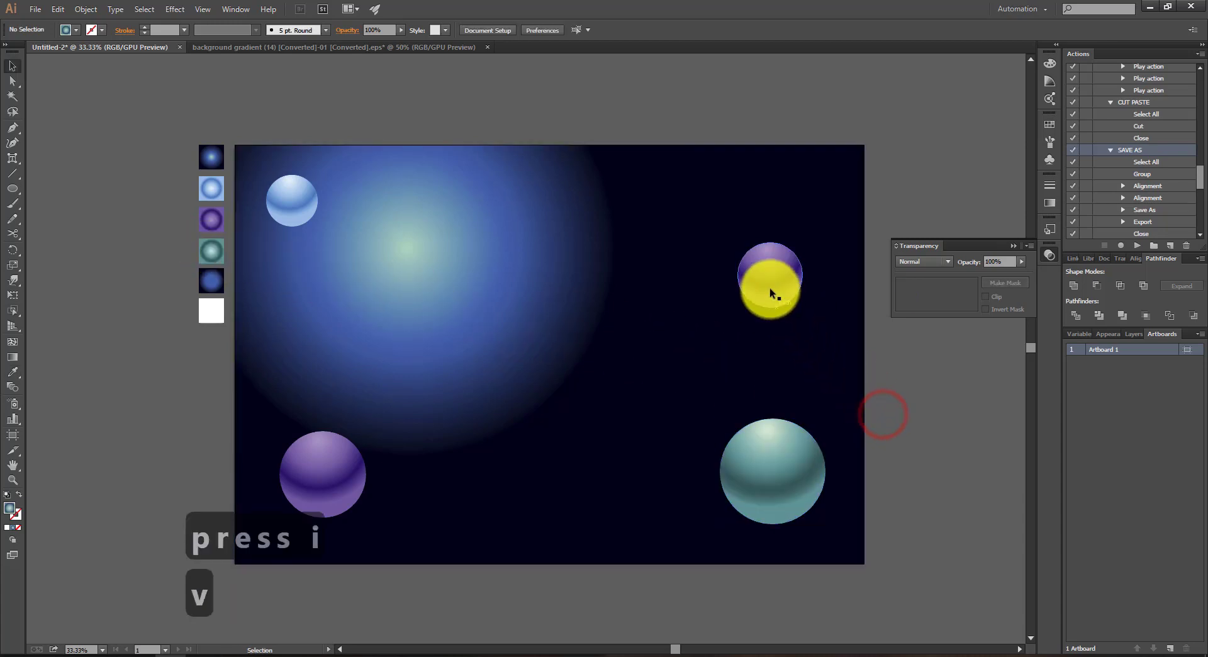
Step: Nudge the upper-right purple circle slightly upward and the teal circle slightly up and to the left
{"action": "left_click_drag", "start_coordinate": [770, 289], "coordinate": [770, 282]}
{"action": "left_click_drag", "start_coordinate": [774, 459], "coordinate": [764, 446]}
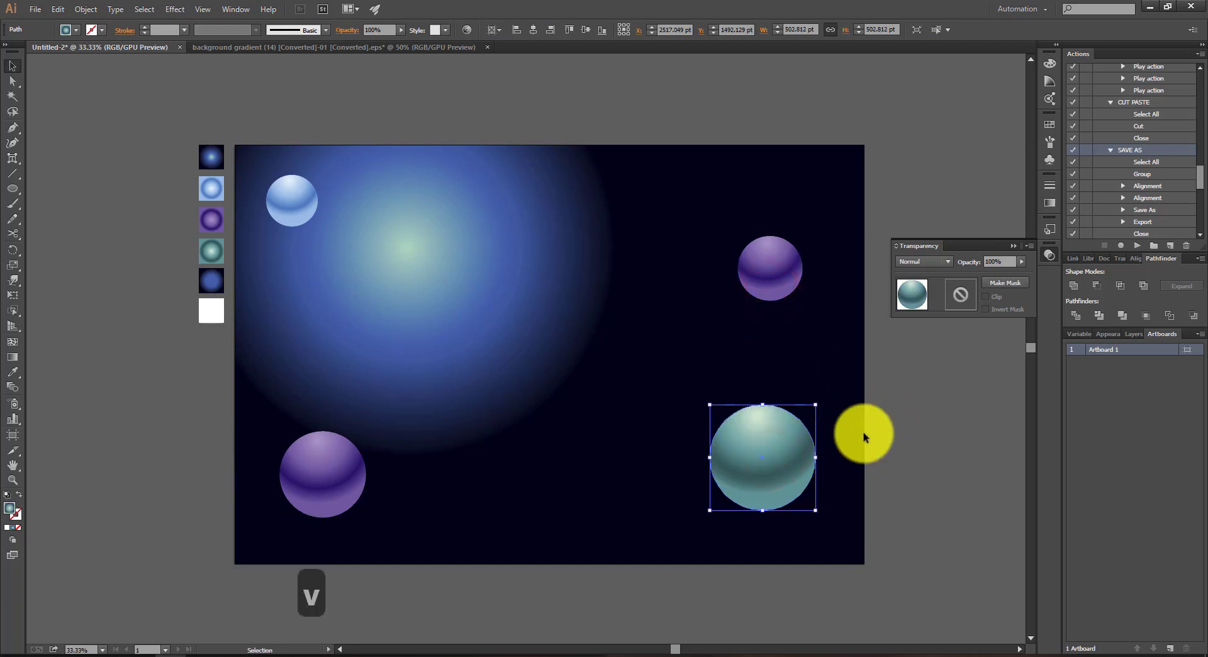
{"action": "left_click", "coordinate": [992, 417]}
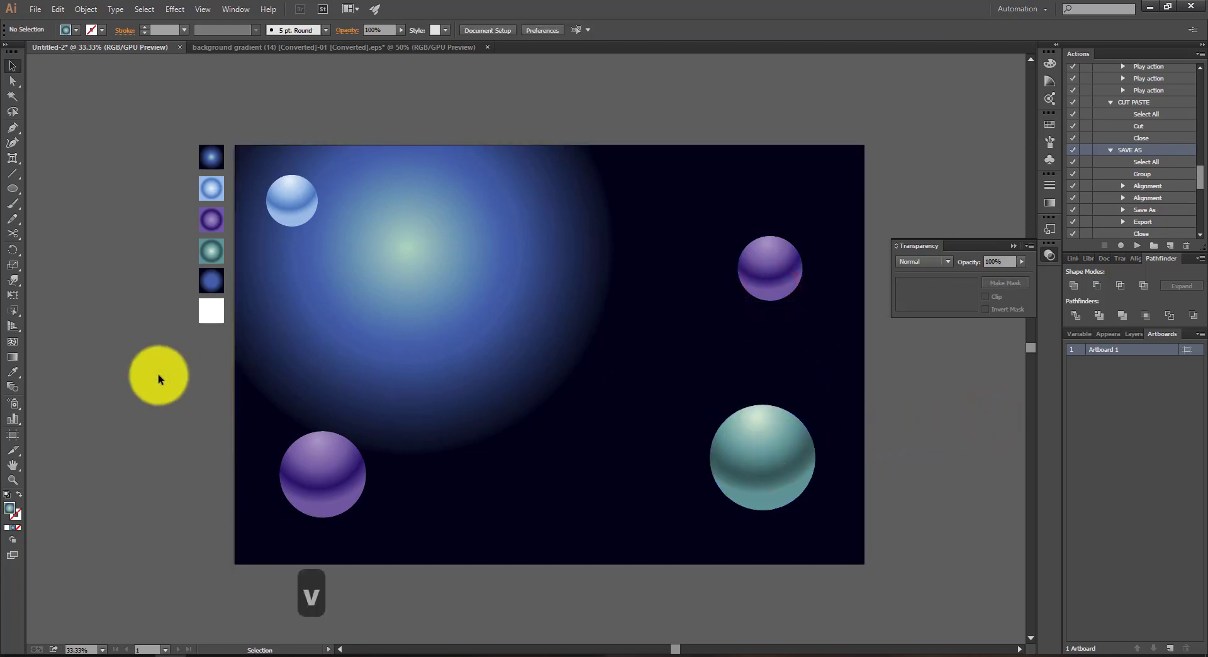
Step: Draw a small circle about 132 pt wide between the lower spheres and fill it with the first dark blue sample gradient
{"action": "key", "text": "l"}
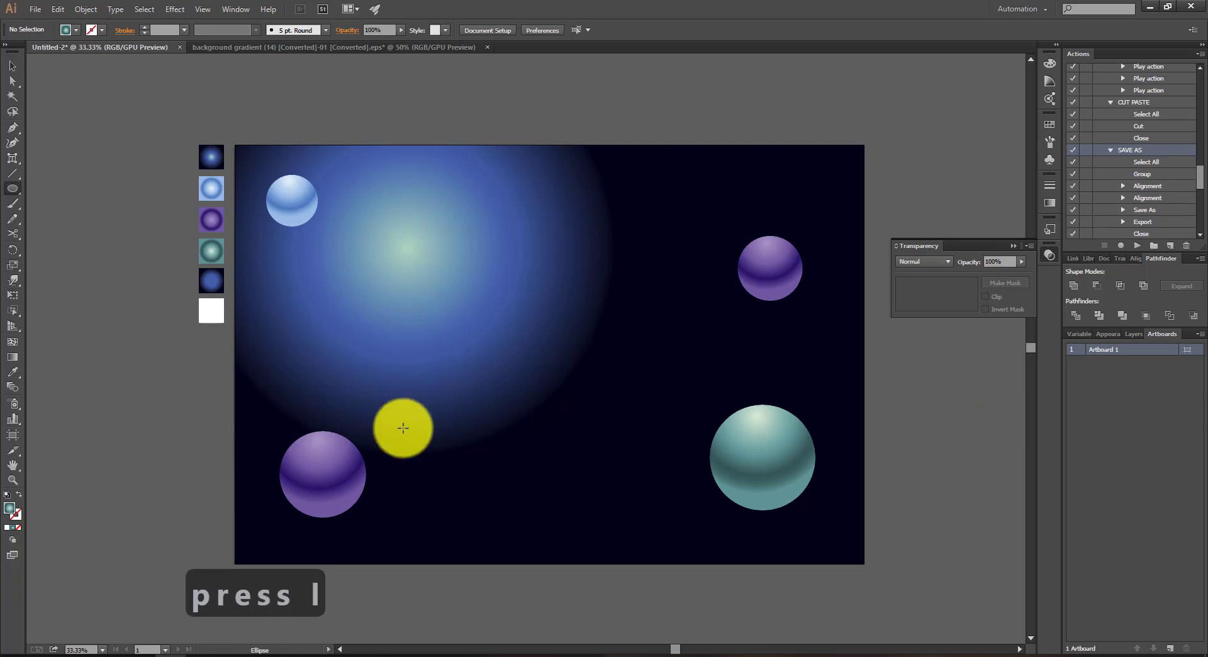
{"action": "left_click_drag", "start_coordinate": [488, 443], "coordinate": [516, 469]}
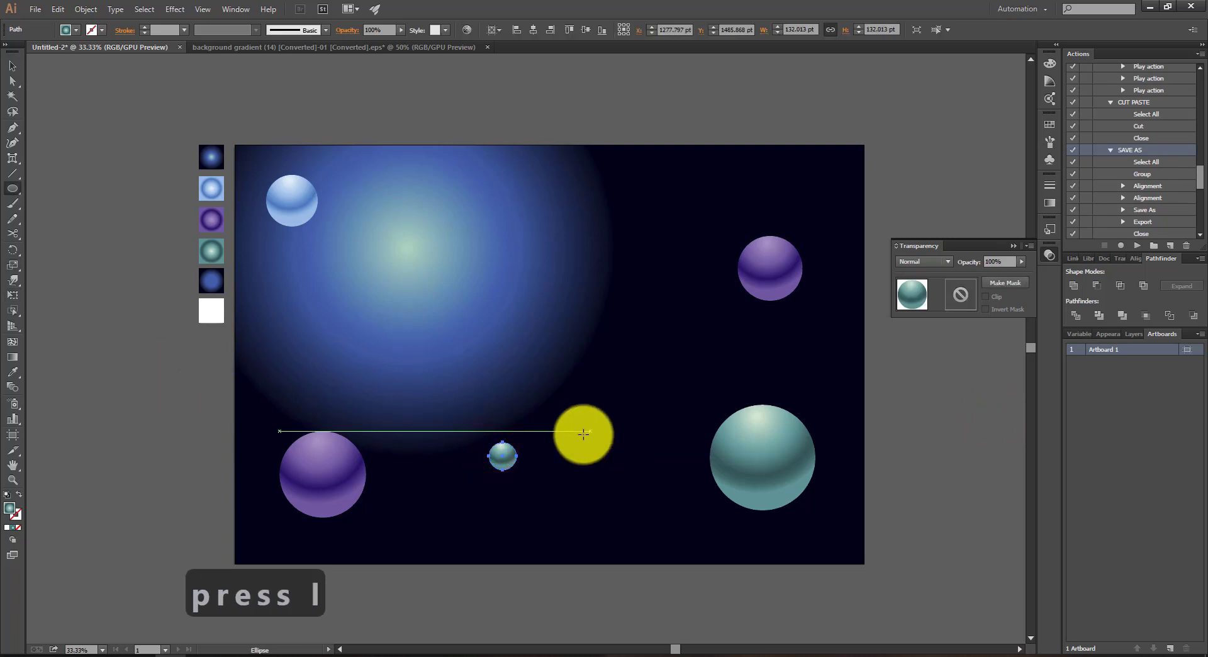
{"action": "key", "text": "s"}
{"action": "key", "text": "i"}
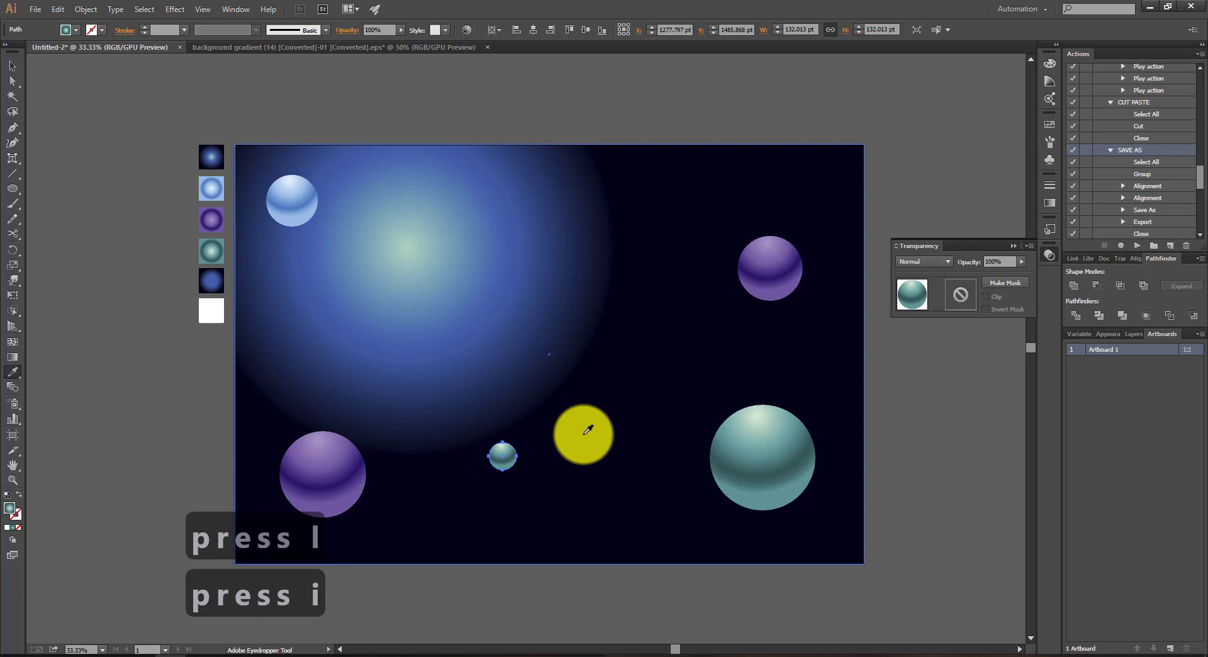
{"action": "left_click", "coordinate": [210, 147]}
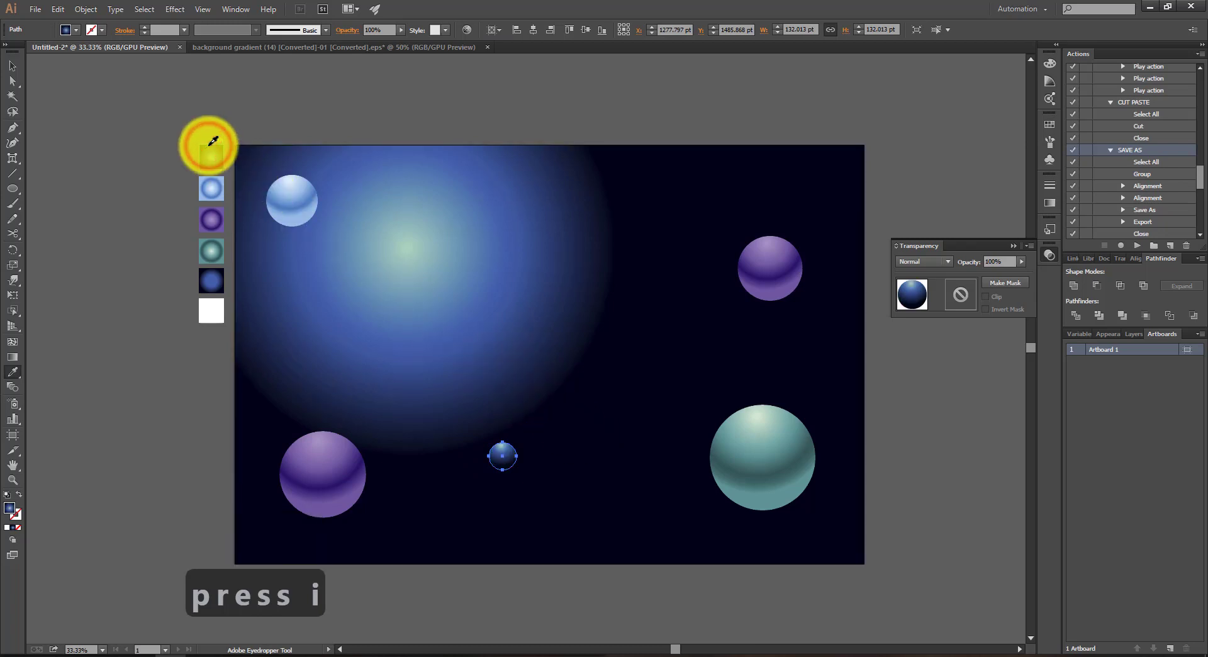
Step: Centre the small circle's radial gradient and shorten it so the glow fades to dark just inside the circle's edge
{"action": "scroll", "coordinate": [515, 451], "scroll_direction": "up", "scroll_amount": 7}
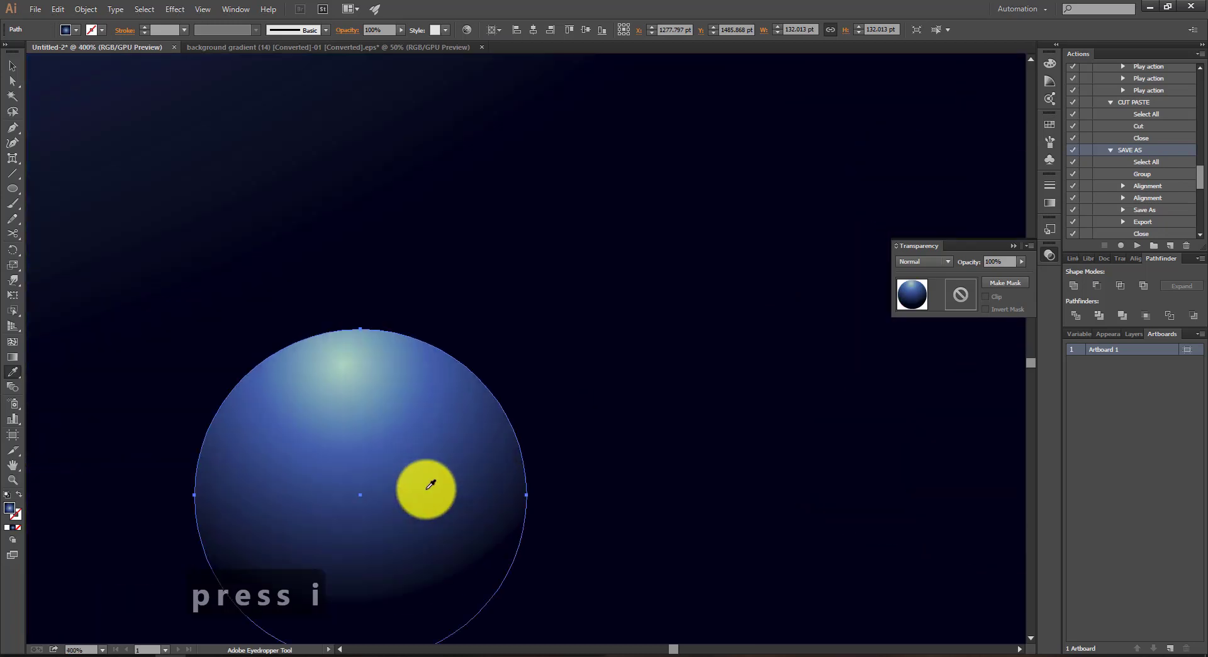
{"action": "key", "text": "g"}
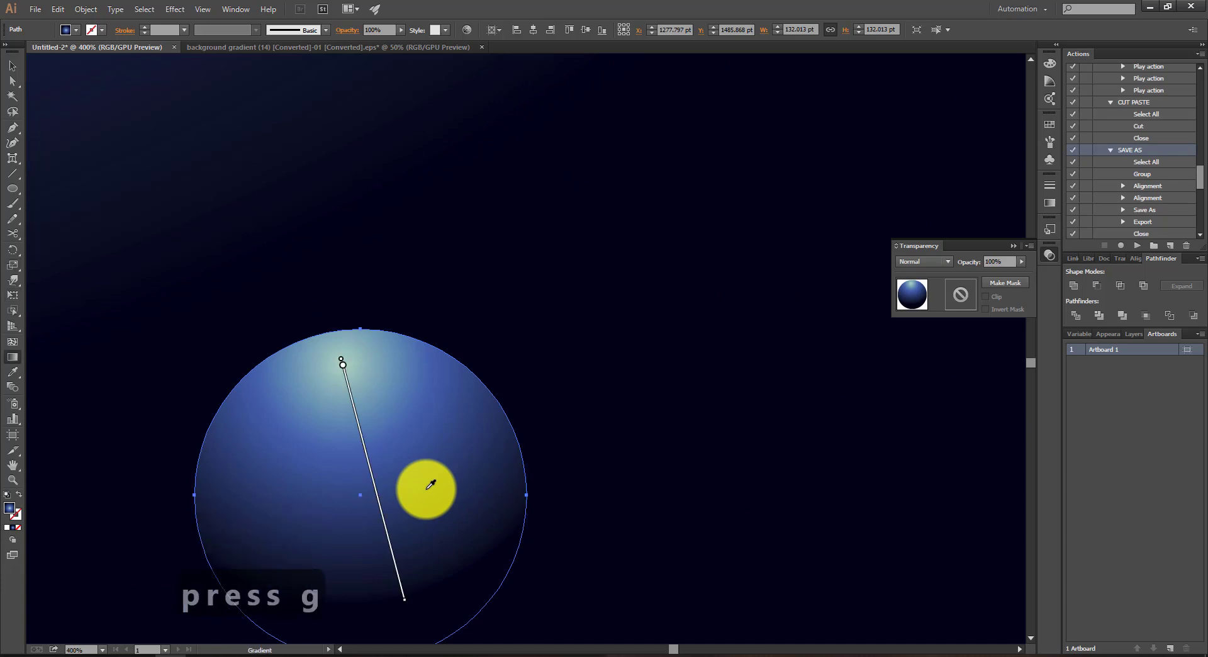
{"action": "left_click_drag", "start_coordinate": [375, 480], "coordinate": [398, 620]}
{"action": "scroll", "coordinate": [400, 614], "scroll_direction": "down", "scroll_amount": 3}
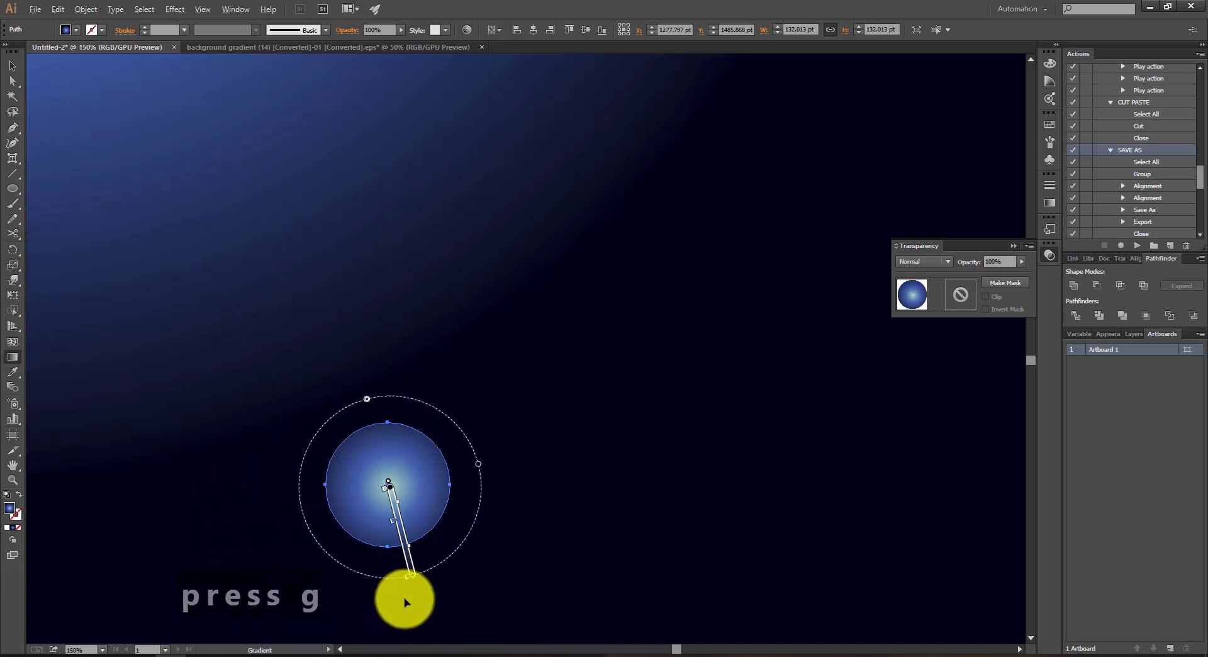
{"action": "scroll", "coordinate": [414, 580], "scroll_direction": "up", "scroll_amount": 2}
{"action": "left_click_drag", "start_coordinate": [421, 562], "coordinate": [434, 512]}
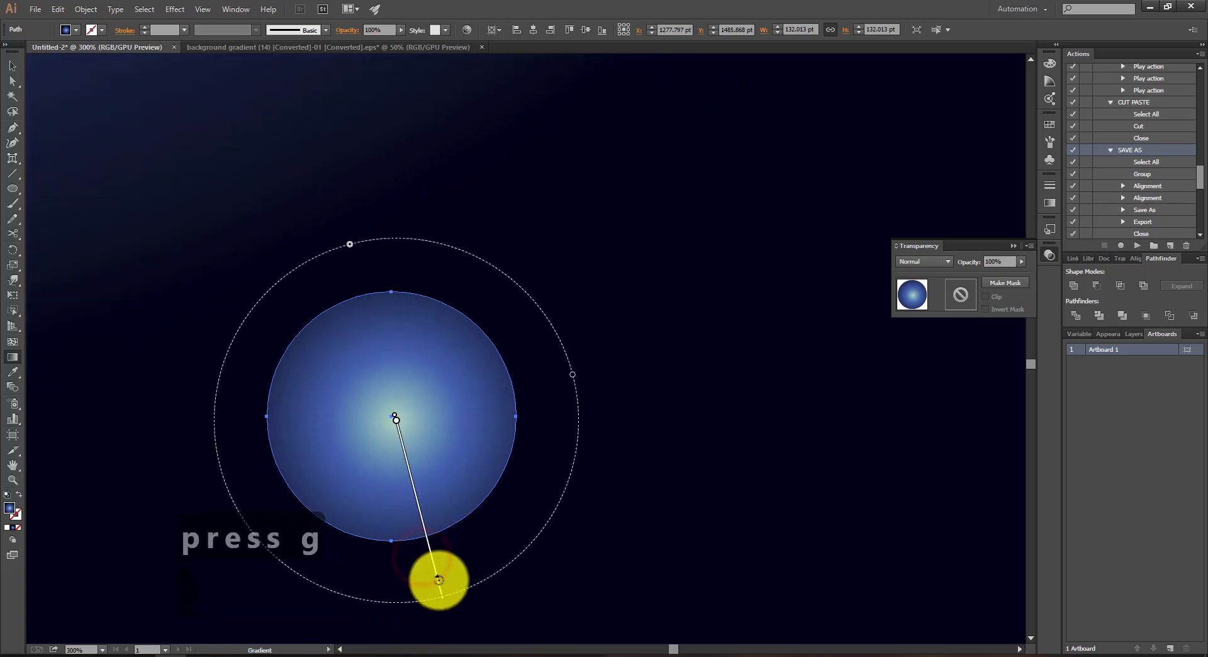
{"action": "left_click_drag", "start_coordinate": [442, 600], "coordinate": [420, 518]}
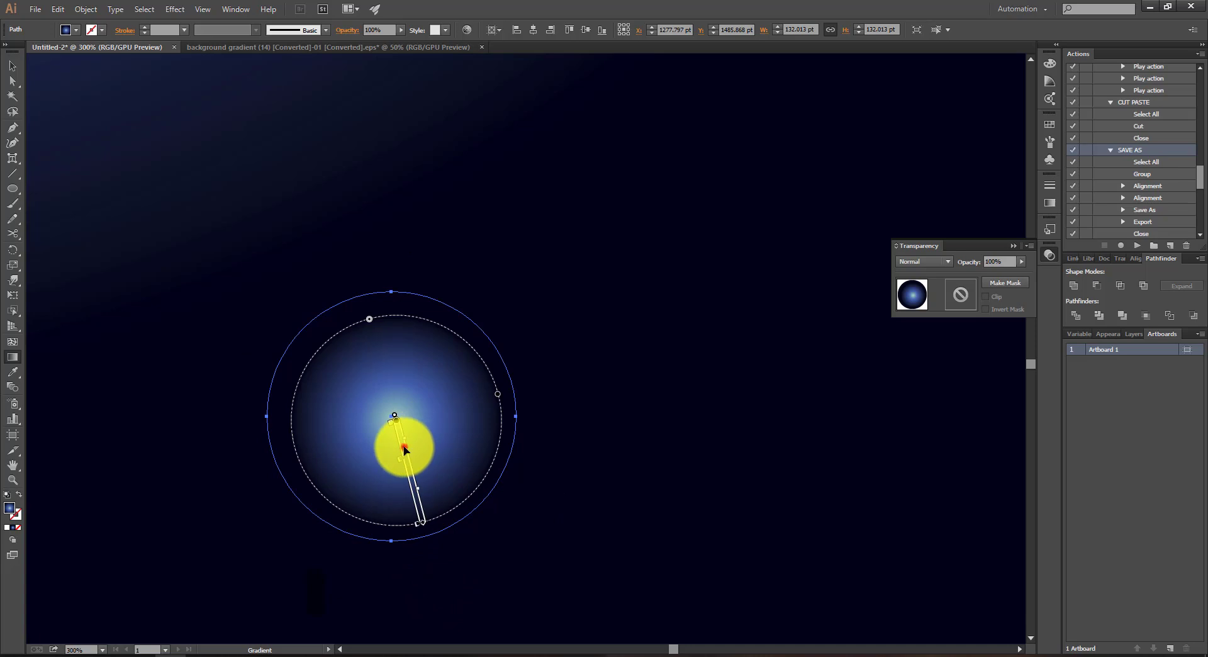
{"action": "scroll", "coordinate": [403, 444], "scroll_direction": "down", "scroll_amount": 8, "text": "alt"}
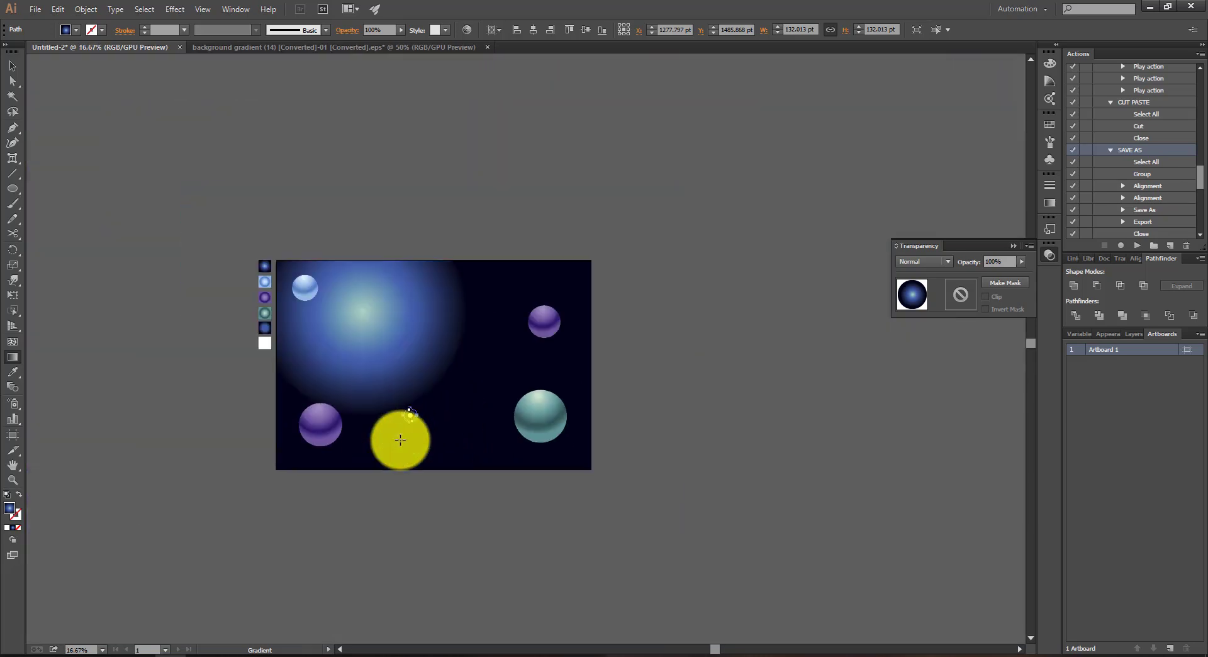
{"action": "scroll", "coordinate": [400, 440], "scroll_direction": "up", "scroll_amount": 2, "text": "alt"}
Step: Scatter copies of the small glowing blue dot among the spheres across the artboard's lower and right-hand areas
{"action": "left_click", "coordinate": [12, 66]}
{"action": "left_click", "coordinate": [40, 249]}
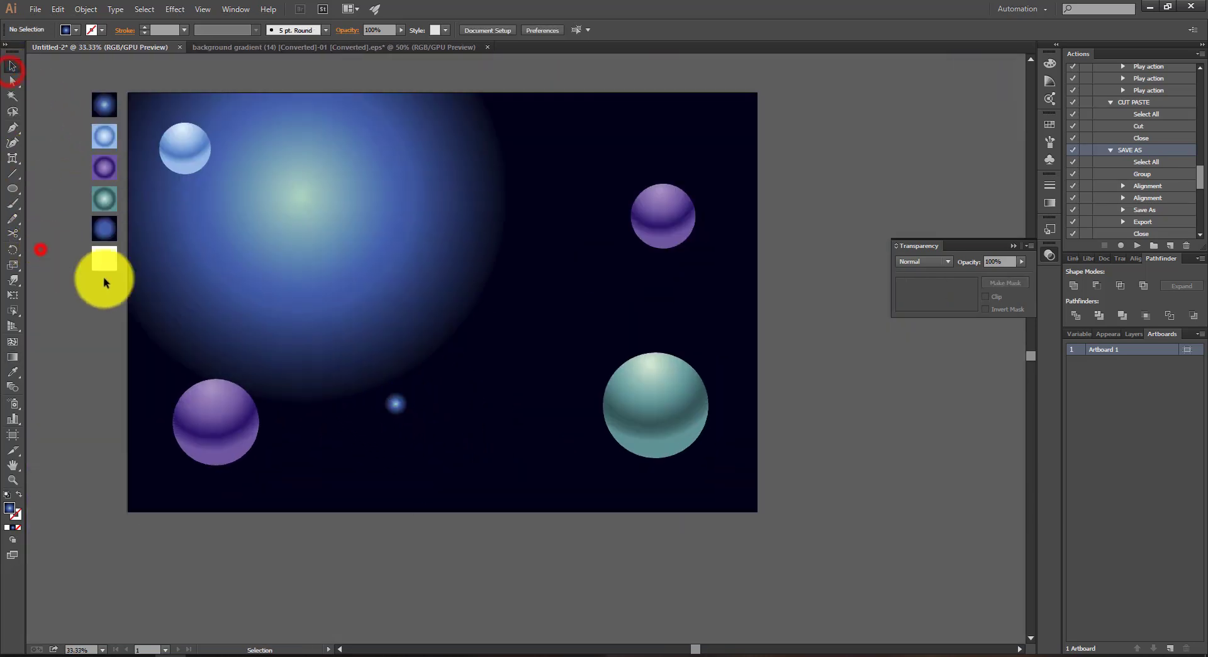
{"action": "left_click_drag", "start_coordinate": [391, 410], "coordinate": [323, 444]}
{"action": "left_click", "coordinate": [101, 330]}
{"action": "left_click", "coordinate": [89, 367]}
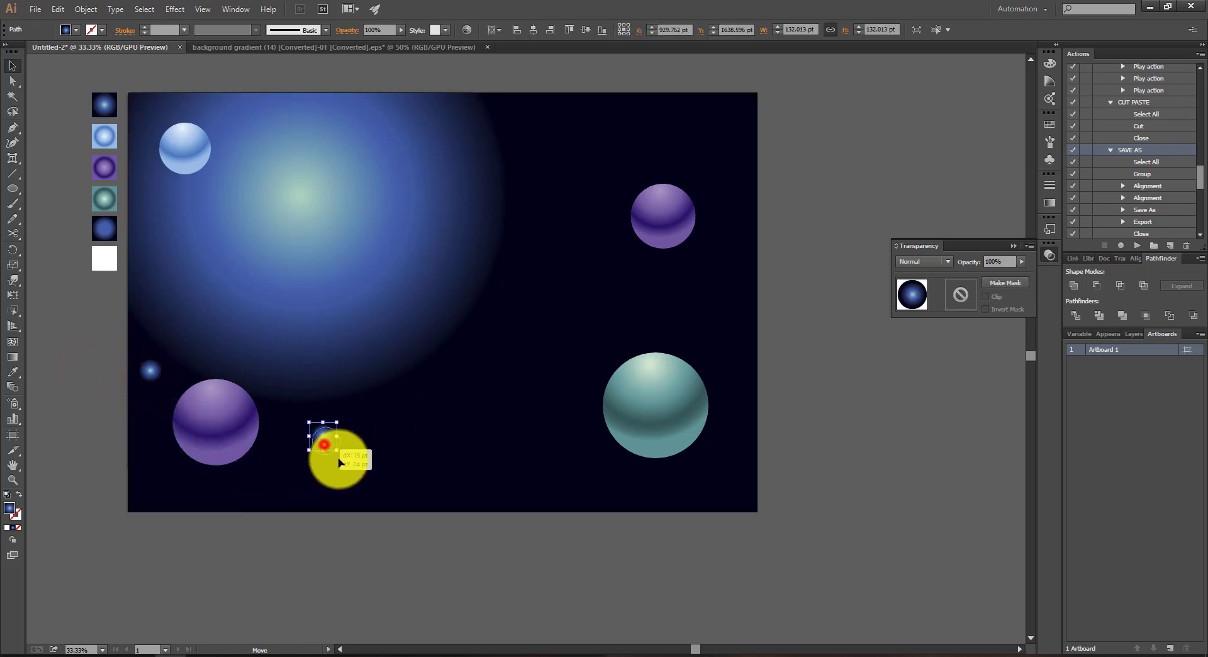
{"action": "left_click", "coordinate": [440, 492]}
{"action": "left_click_drag", "start_coordinate": [443, 492], "coordinate": [710, 322]}
{"action": "left_click_drag", "start_coordinate": [709, 324], "coordinate": [586, 331]}
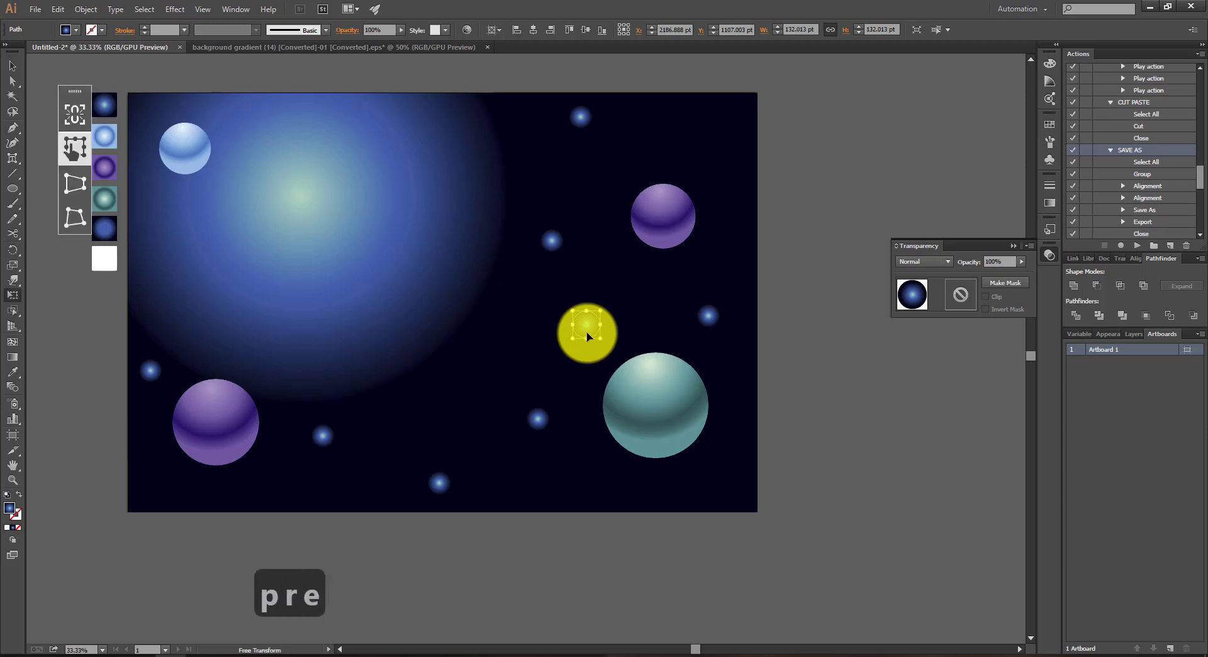
Step: Draw a circle about 401 pt wide at the artboard's left edge and move it outside the artboard
{"action": "key", "text": "l"}
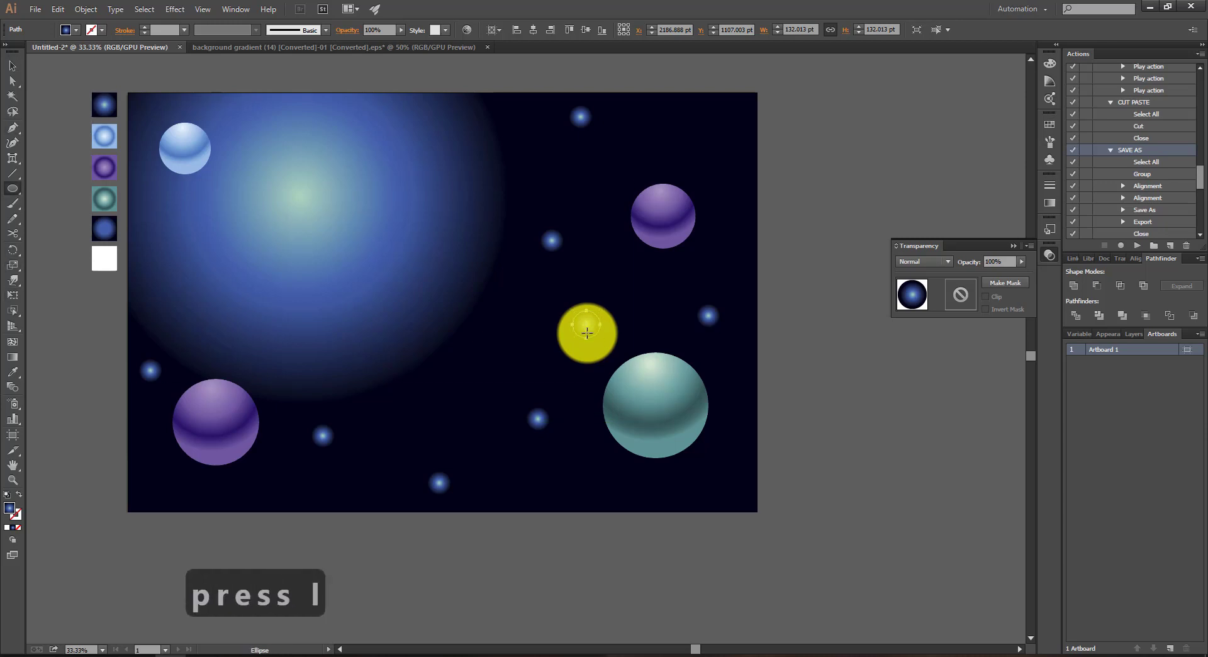
{"action": "left_click_drag", "start_coordinate": [82, 356], "coordinate": [163, 440]}
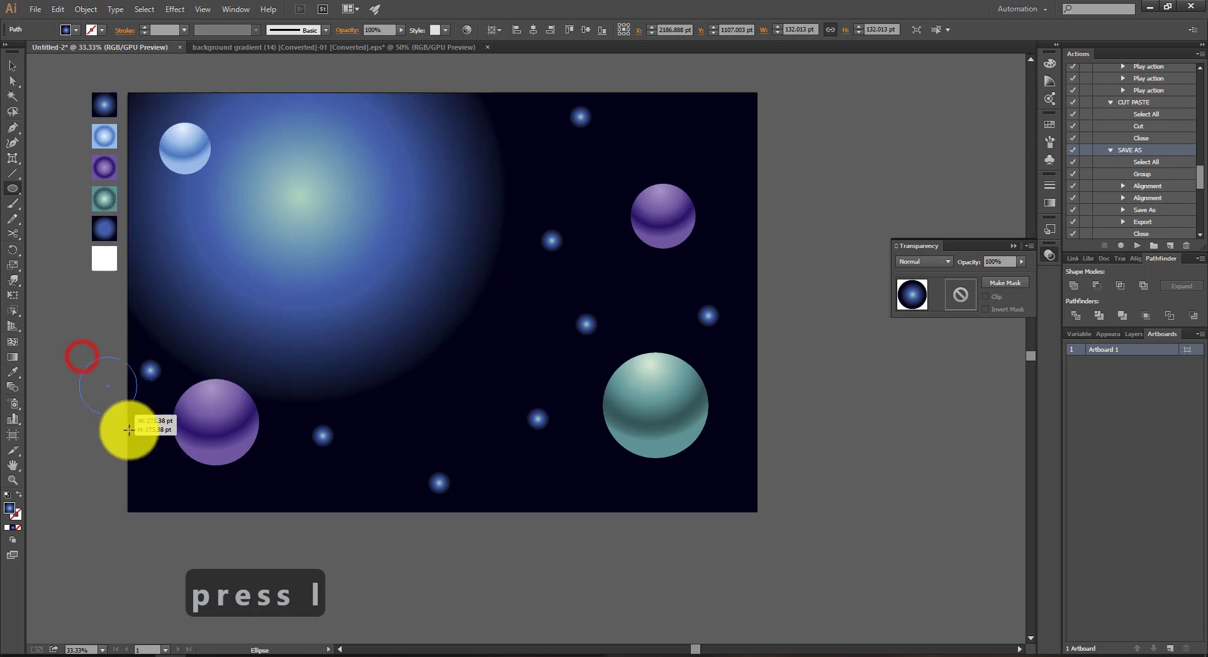
{"action": "key", "text": "v"}
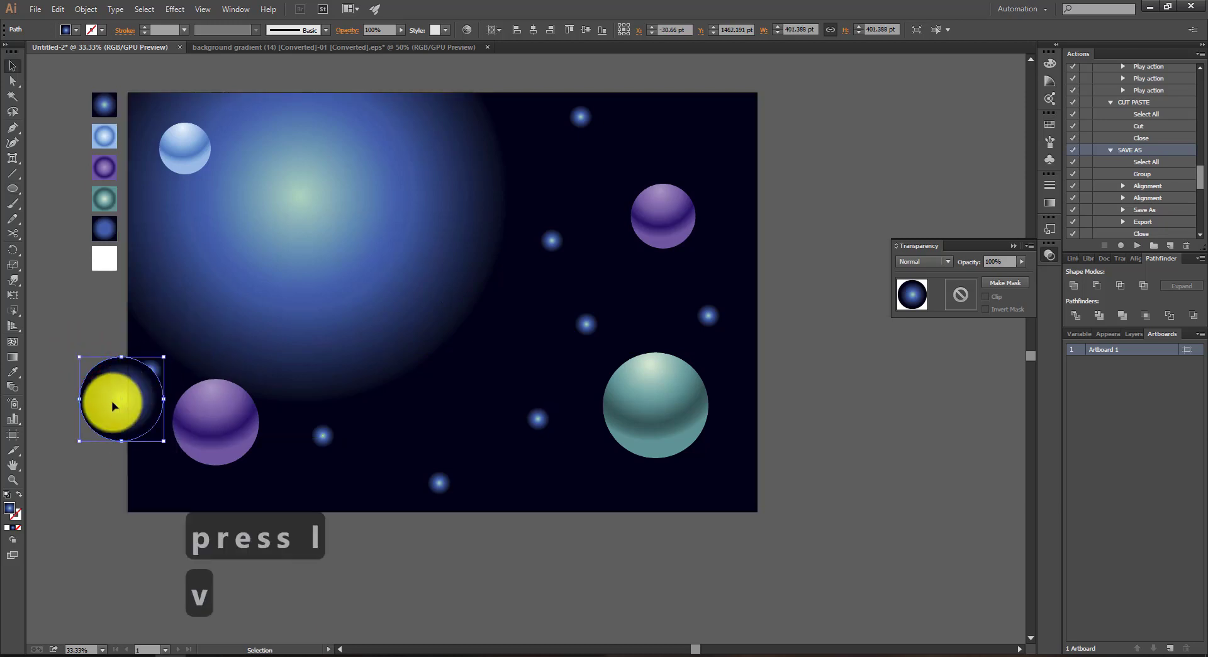
{"action": "left_click_drag", "start_coordinate": [108, 399], "coordinate": [63, 406]}
{"action": "left_click_drag", "start_coordinate": [78, 329], "coordinate": [114, 328]}
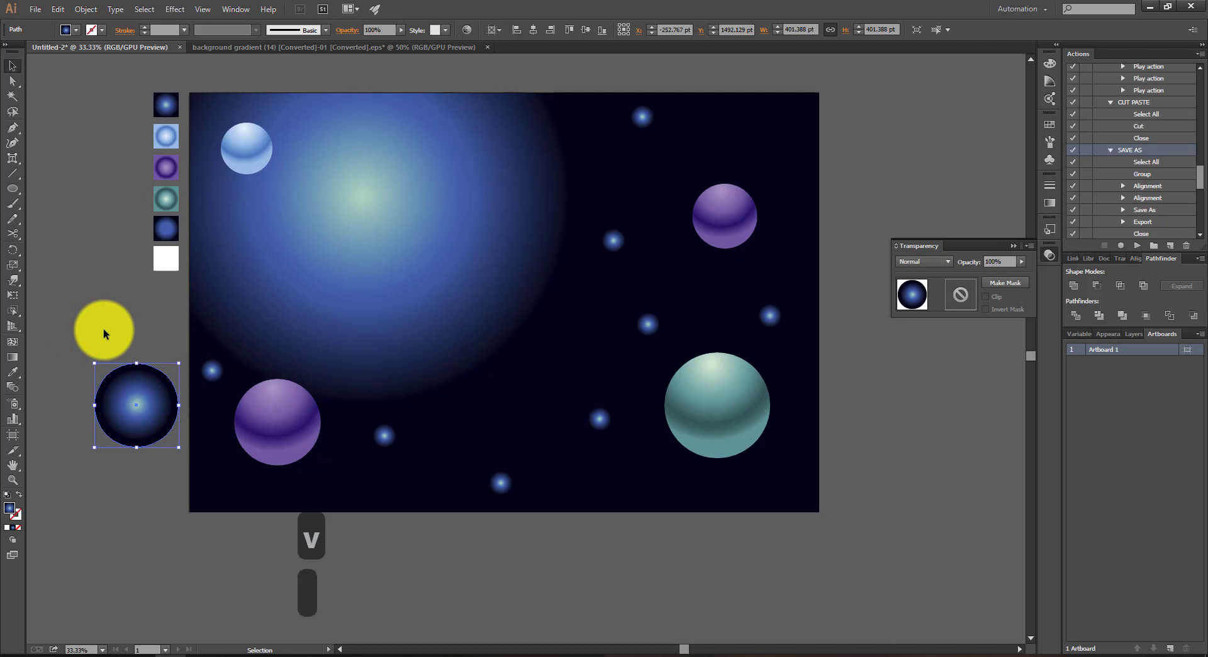
{"action": "left_click", "coordinate": [100, 291]}
Step: Recolour the new circle beside the artboard with the fifth sample gradient, a blue centre fading to black
{"action": "left_click", "coordinate": [145, 402]}
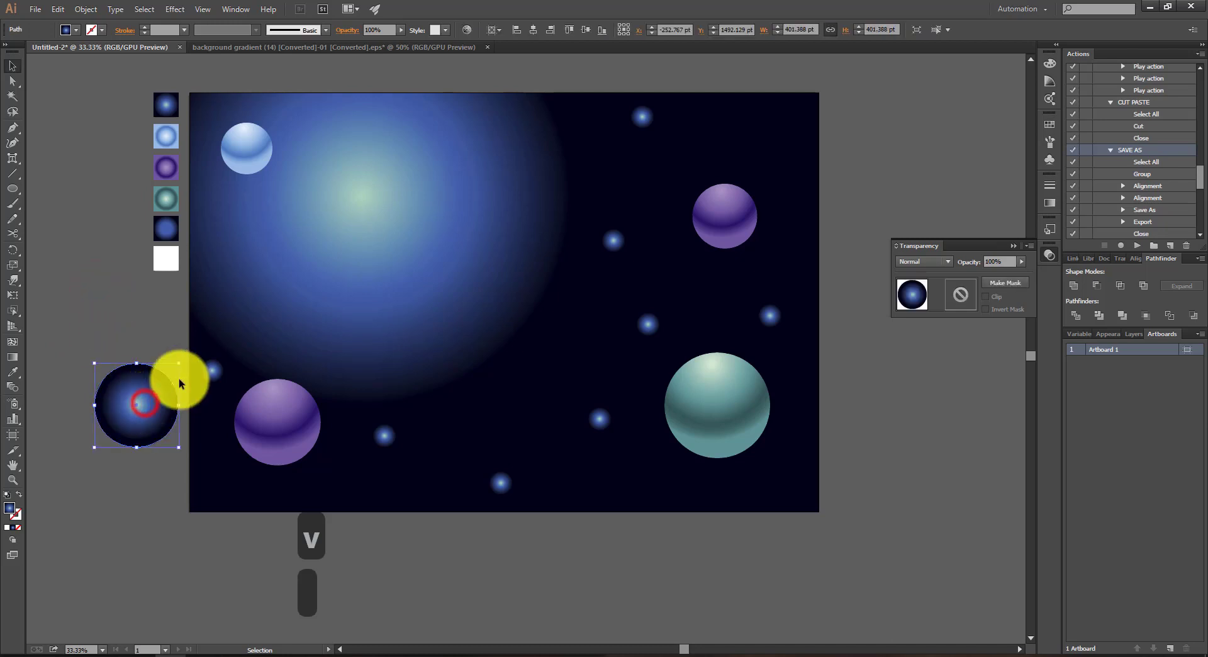
{"action": "key", "text": "s"}
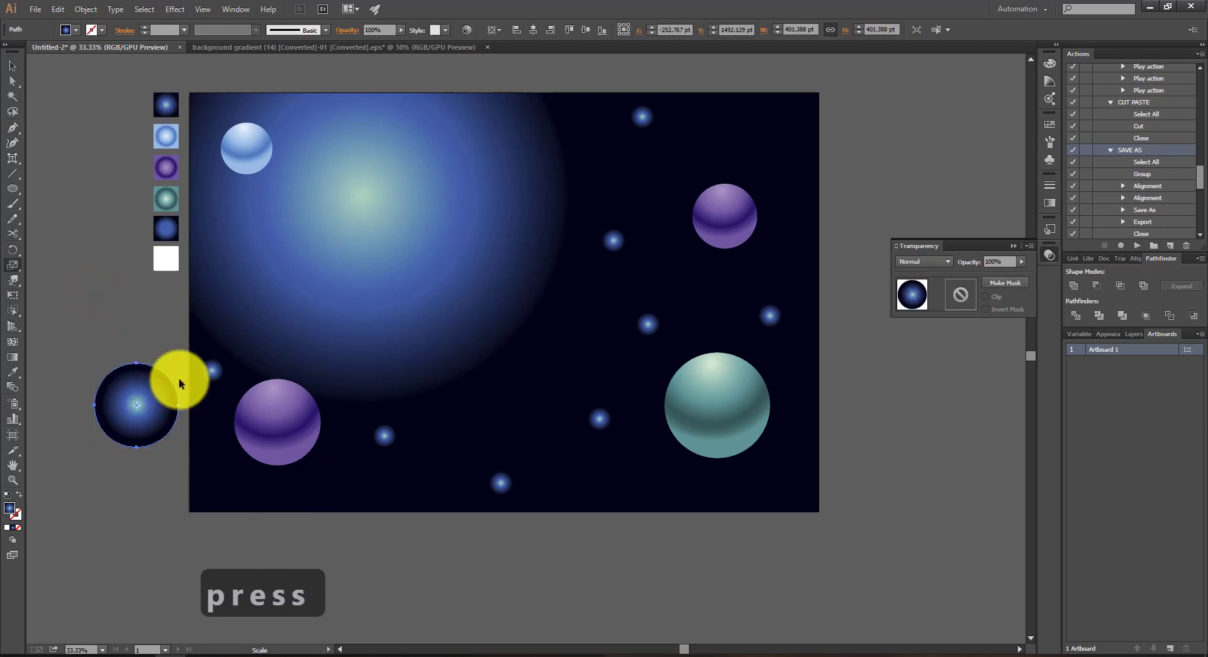
{"action": "key", "text": "i"}
{"action": "left_click", "coordinate": [171, 233]}
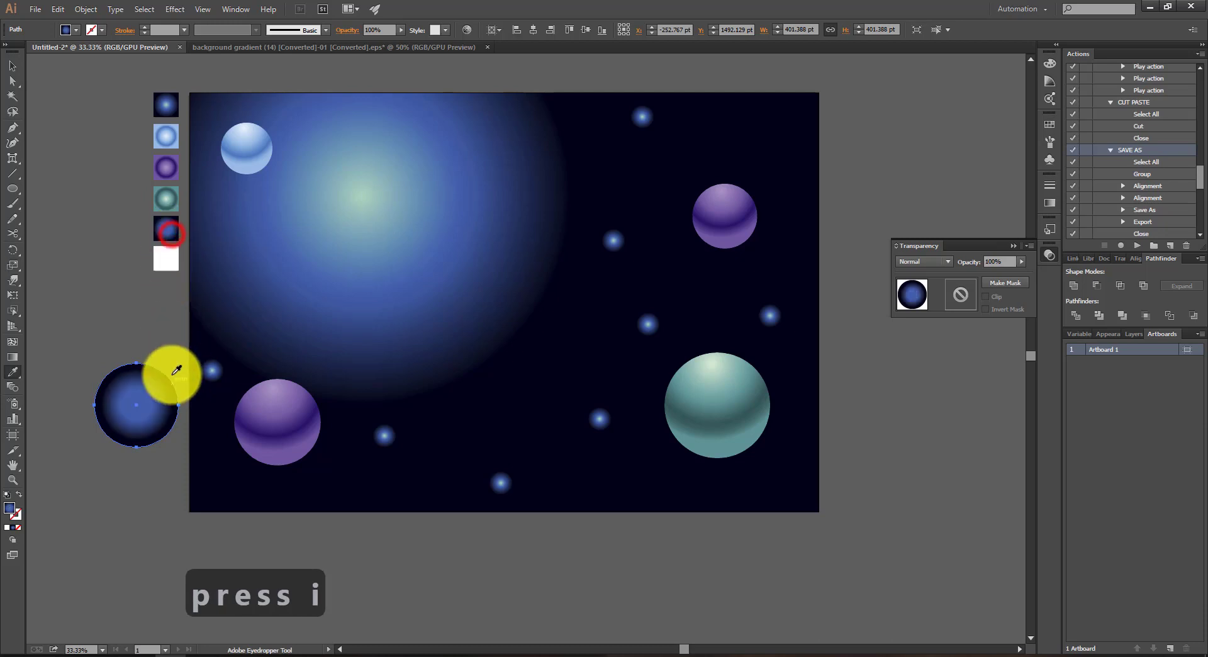
{"action": "key", "text": "v"}
{"action": "left_click", "coordinate": [117, 343]}
Step: Move the blue-and-black circle over the lower-left purple sphere and send it directly behind that sphere by cutting and pasting in back
{"action": "left_click", "coordinate": [135, 426]}
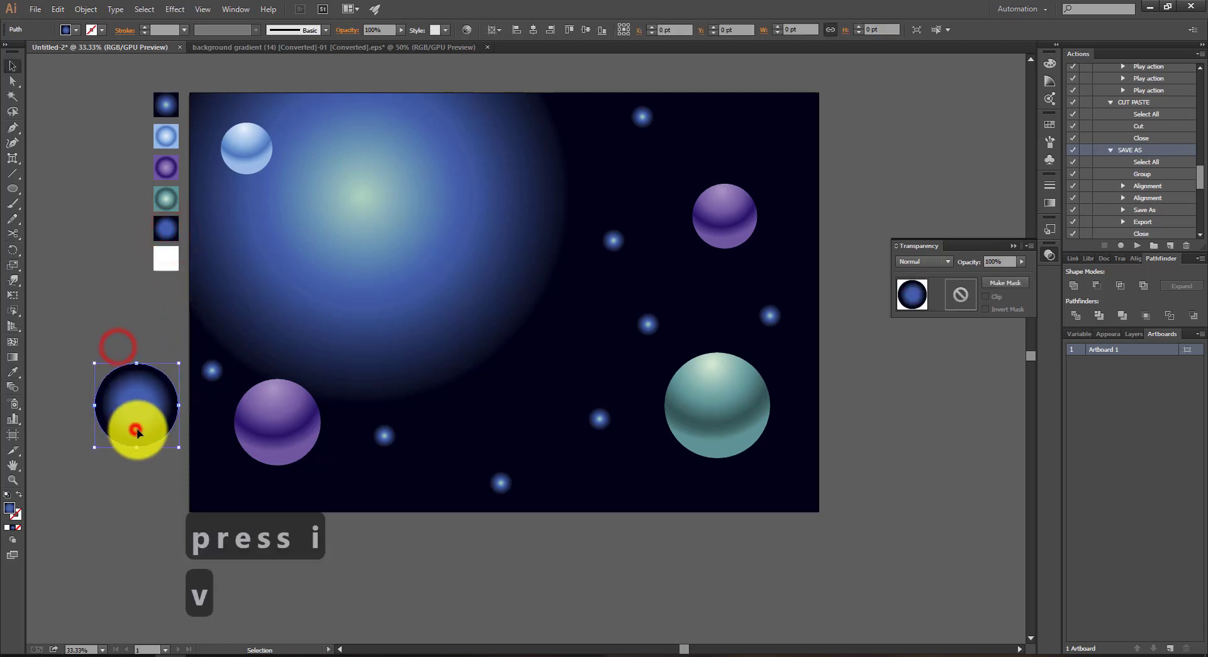
{"action": "left_click_drag", "start_coordinate": [156, 420], "coordinate": [291, 435]}
{"action": "key", "text": "ctrl+x"}
{"action": "left_click", "coordinate": [294, 433]}
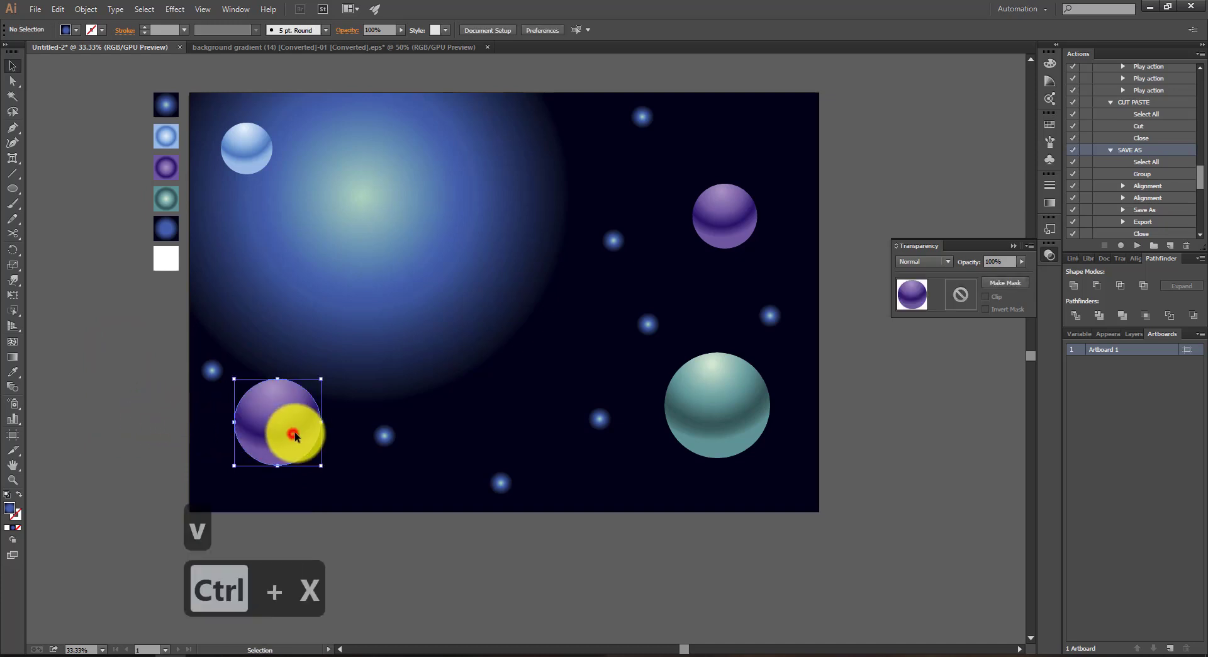
{"action": "key", "text": "ctrl+b"}
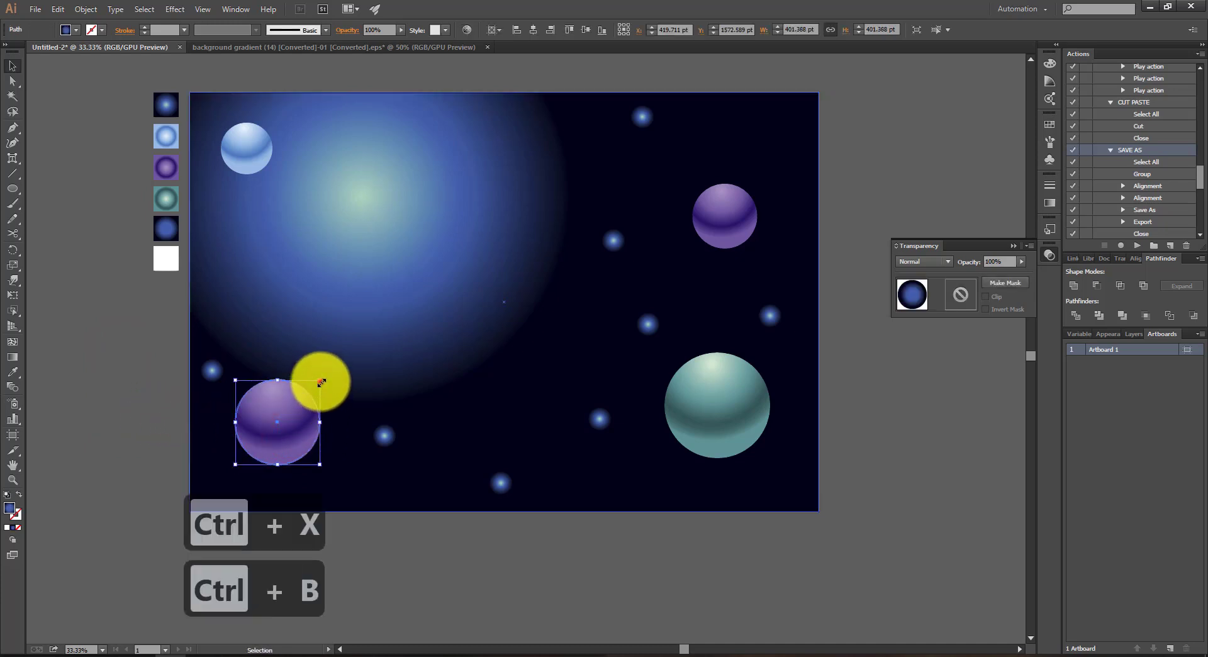
Step: Enlarge the blue-and-black glow circle from its centre behind the lower-left purple sphere to about 737 pt wide
{"action": "left_click_drag", "start_coordinate": [321, 382], "coordinate": [356, 361]}
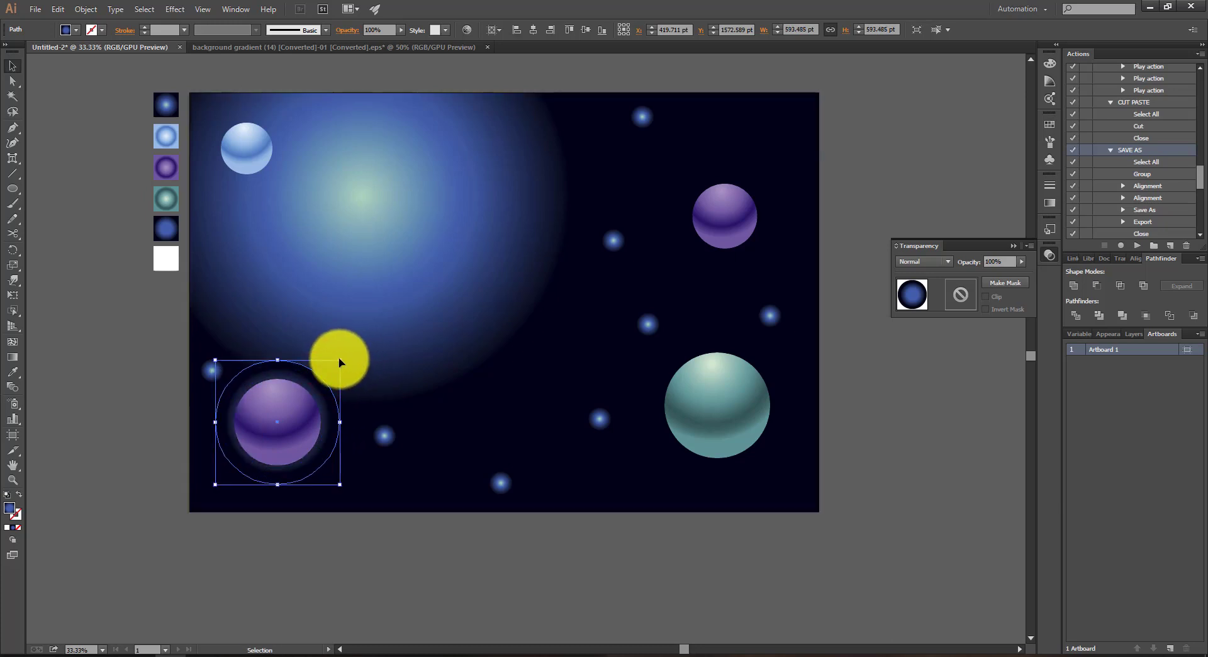
{"action": "left_click_drag", "start_coordinate": [339, 357], "coordinate": [365, 345]}
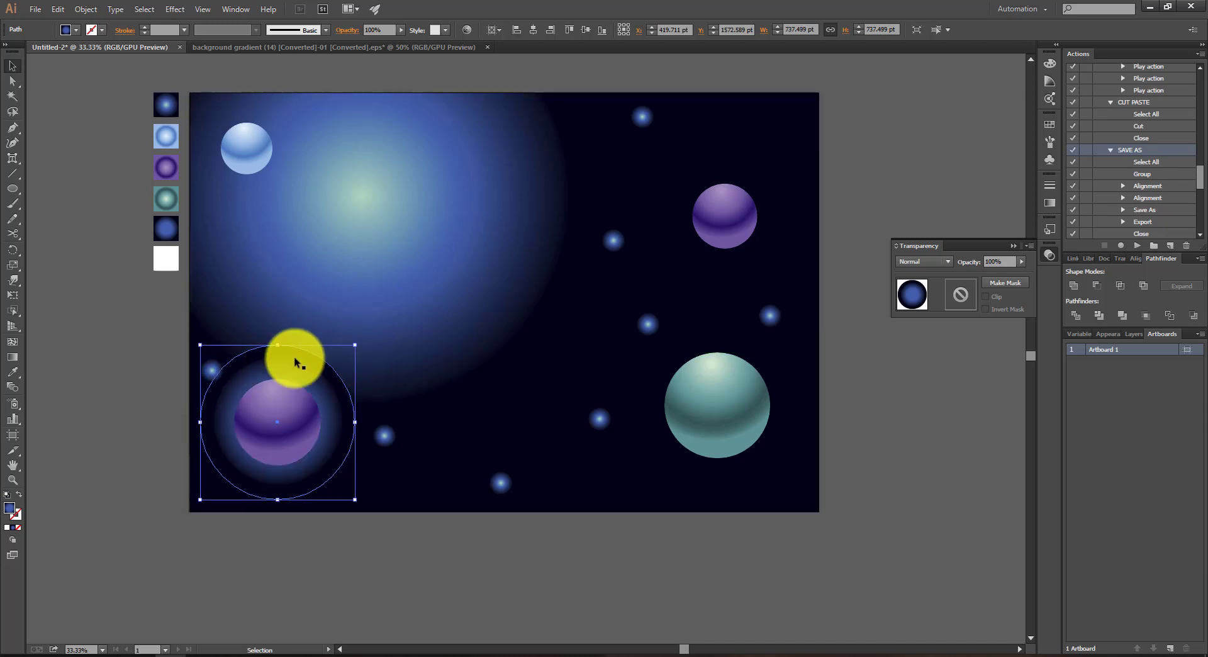
{"action": "key", "text": "v"}
{"action": "left_click", "coordinate": [127, 388]}
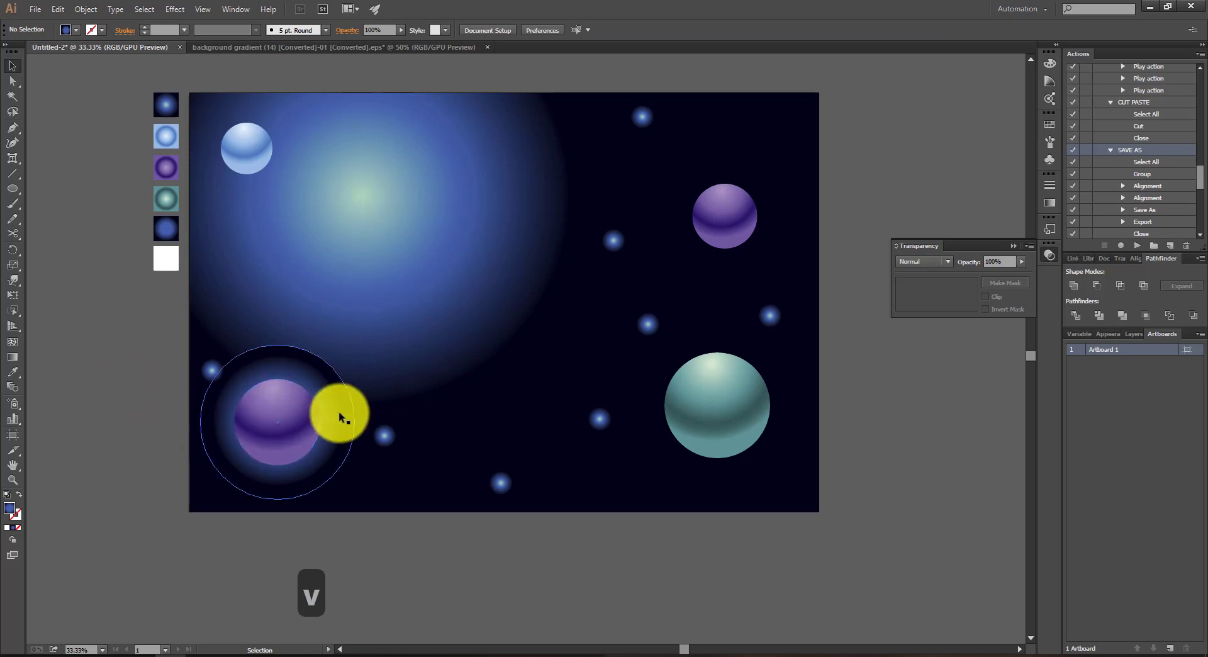
Step: Slightly shorten the radial gradient of the glow behind the lower-left purple sphere so it fades out nearer the sphere
{"action": "left_click", "coordinate": [341, 411]}
{"action": "key", "text": "g"}
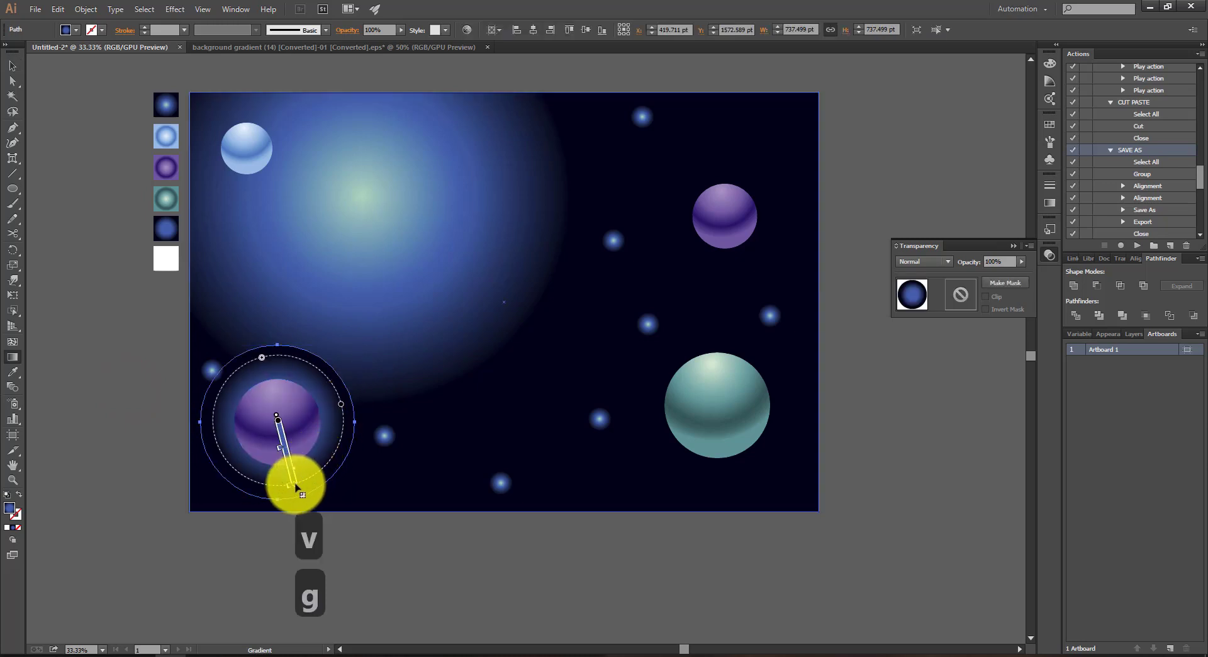
{"action": "mouse_move", "coordinate": [295, 485]}
{"action": "left_mouse_down"}
{"action": "mouse_move", "coordinate": [286, 471]}
{"action": "mouse_move", "coordinate": [293, 483]}
{"action": "left_mouse_up"}
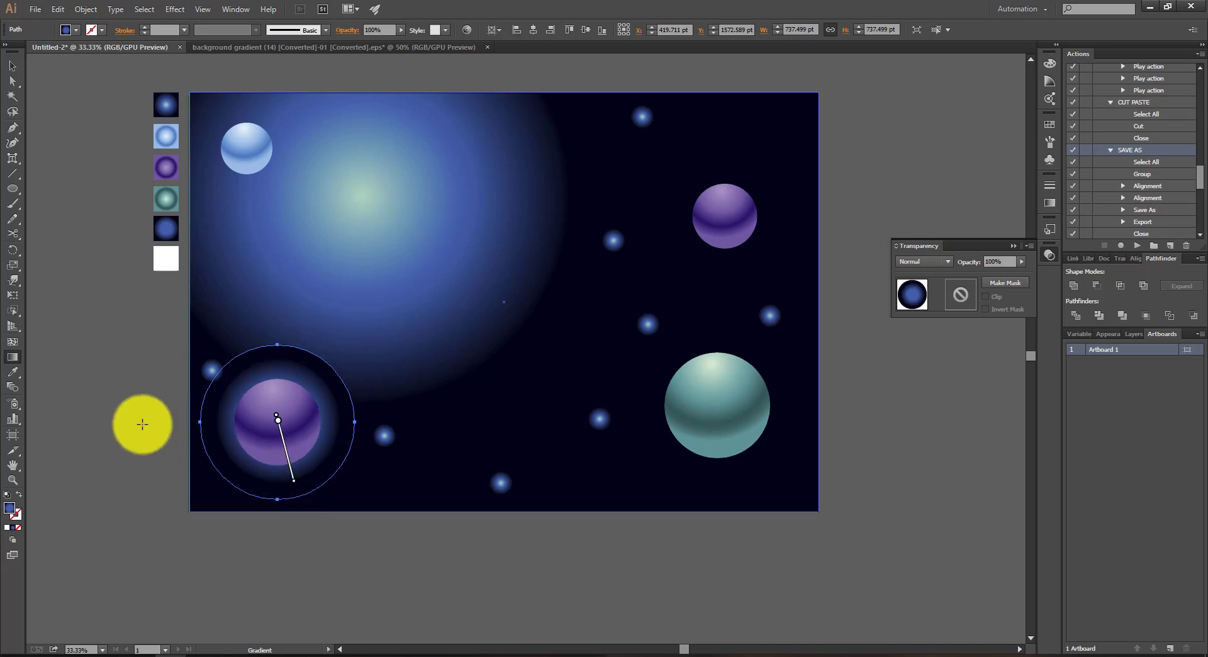
{"action": "key", "text": "v"}
{"action": "left_click", "coordinate": [99, 406]}
Step: Copy the glow circle behind the large green sphere, centred on it, and enlarge the copy to about 870 pt wide
{"action": "left_click_drag", "start_coordinate": [285, 482], "coordinate": [720, 465]}
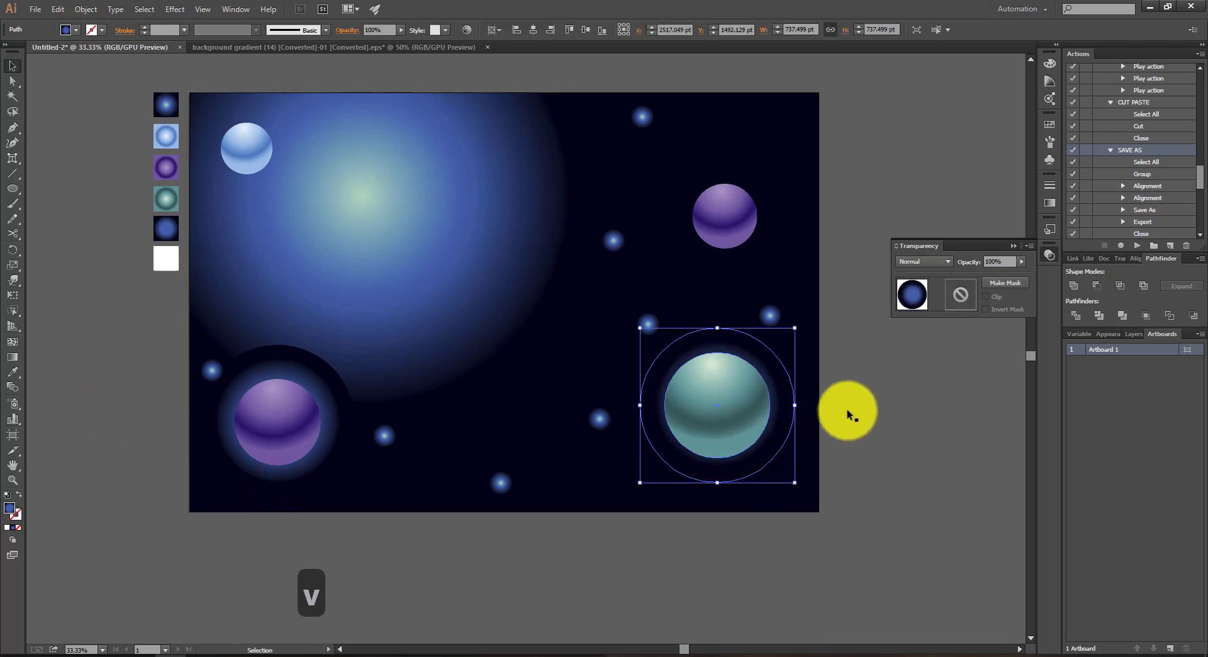
{"action": "left_click", "coordinate": [870, 399]}
{"action": "left_click", "coordinate": [786, 405]}
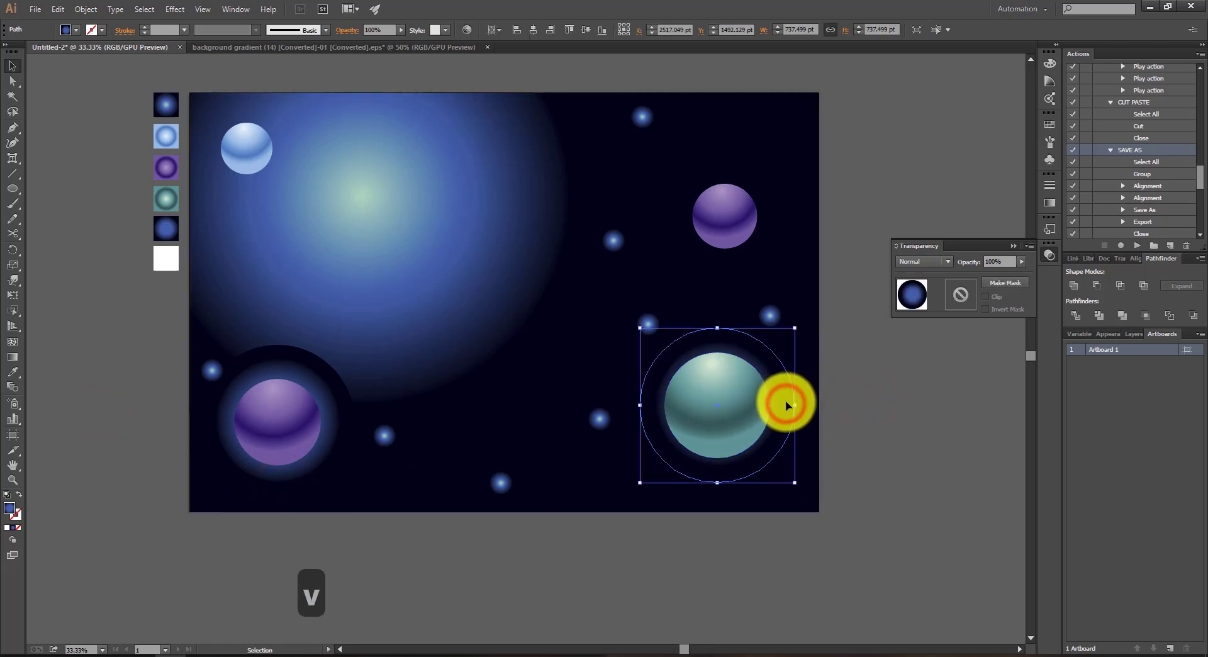
{"action": "left_click", "coordinate": [794, 326]}
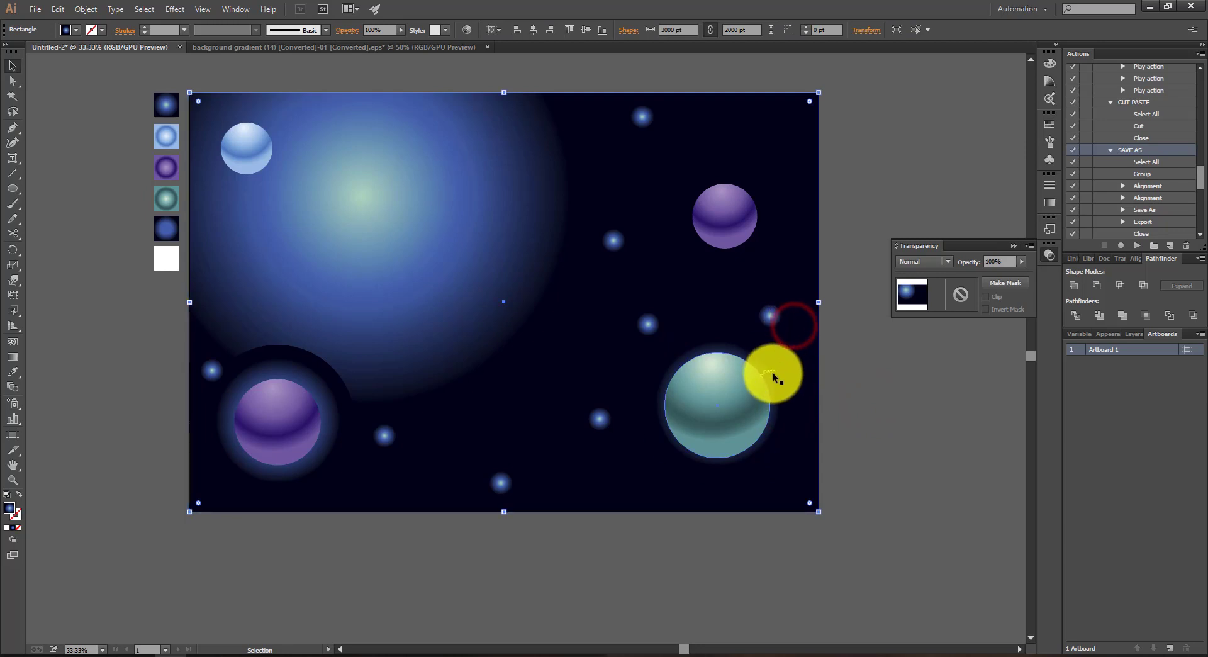
{"action": "left_click", "coordinate": [772, 371]}
{"action": "left_click_drag", "start_coordinate": [795, 327], "coordinate": [820, 319]}
{"action": "key", "text": "v"}
{"action": "left_click", "coordinate": [882, 386]}
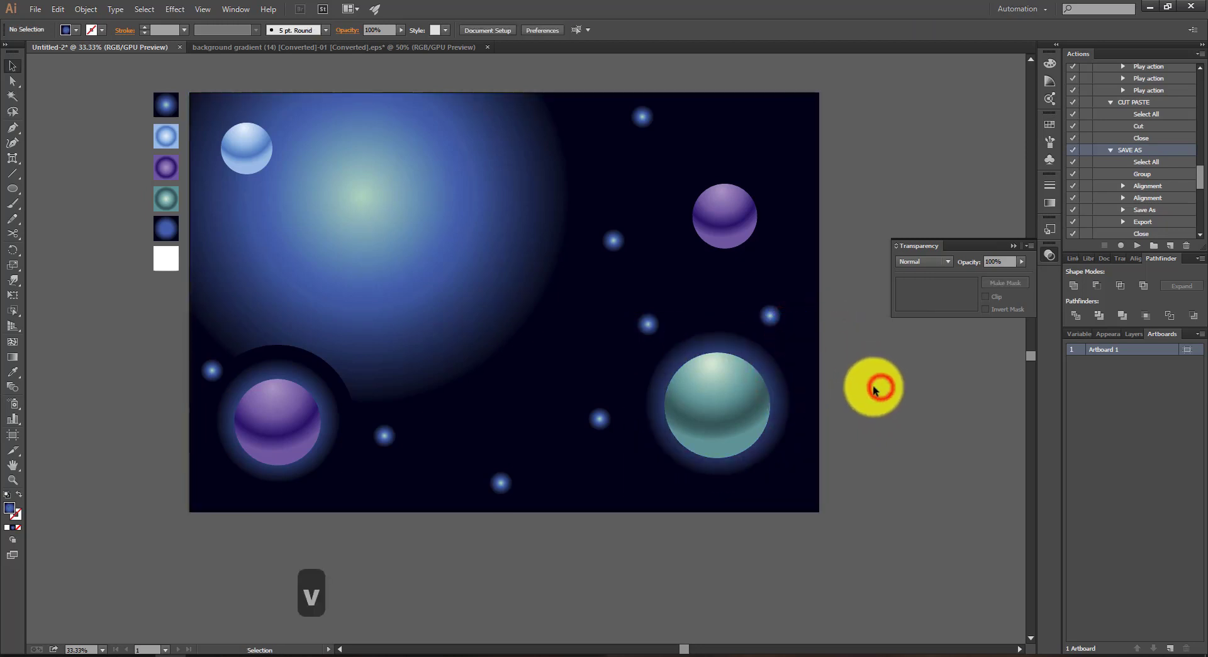
Step: Copy the green sphere's glow behind the upper-right purple sphere, scale it down to about 531 pt wide and centre it on the sphere
{"action": "left_click", "coordinate": [779, 381]}
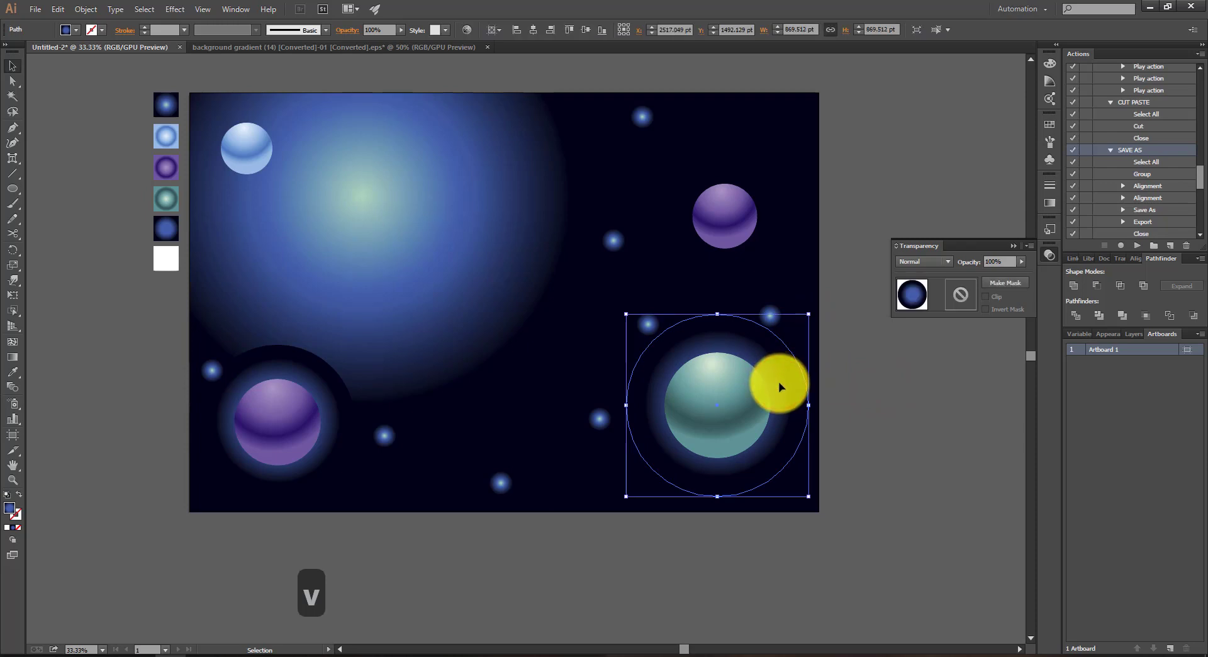
{"action": "left_click_drag", "start_coordinate": [779, 382], "coordinate": [790, 195]}
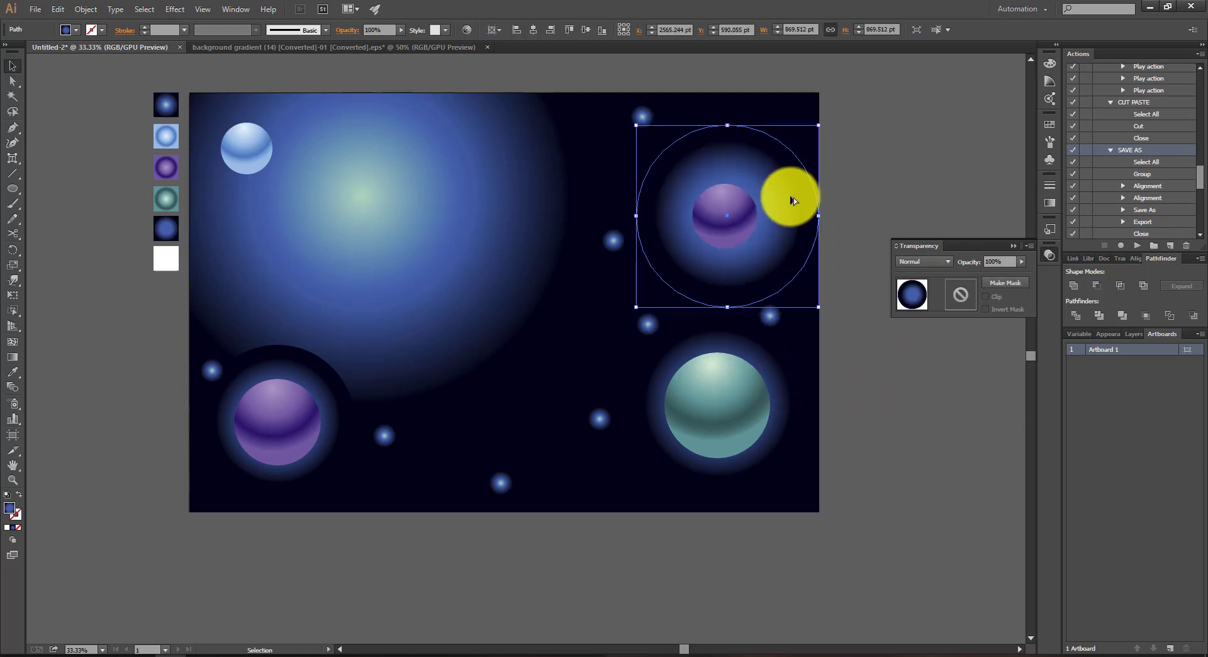
{"action": "key", "text": "s"}
{"action": "left_click_drag", "start_coordinate": [882, 107], "coordinate": [805, 171]}
{"action": "key", "text": "c"}
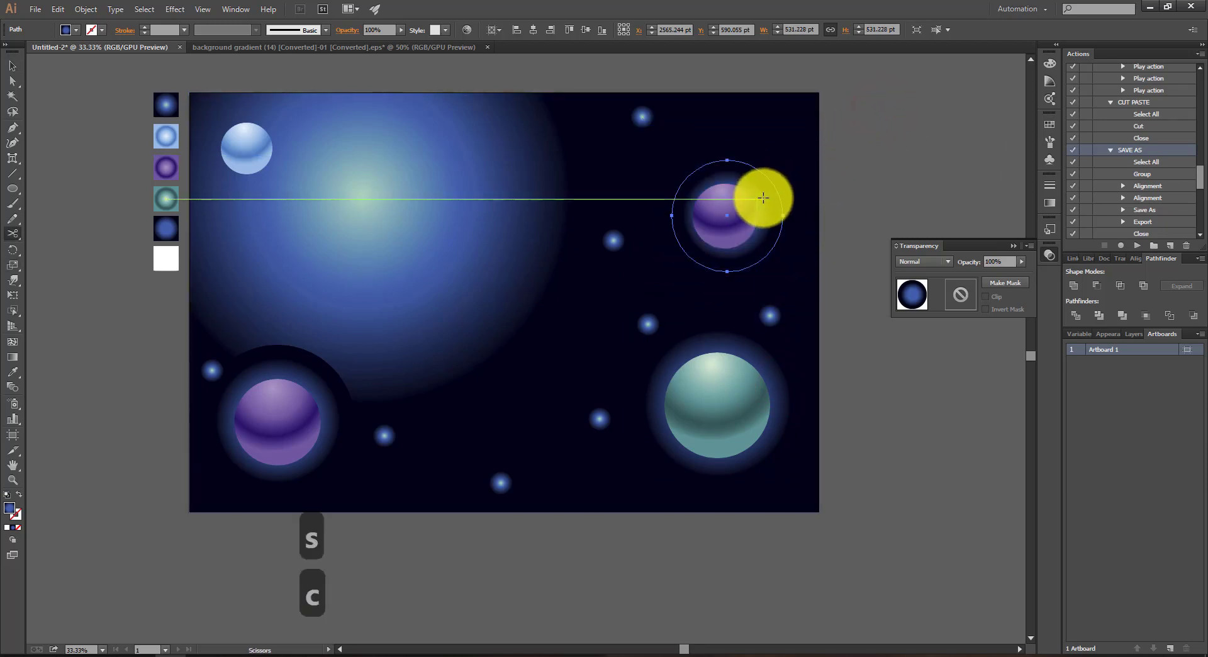
{"action": "key", "text": "v"}
{"action": "left_click_drag", "start_coordinate": [761, 199], "coordinate": [751, 201]}
{"action": "left_click_drag", "start_coordinate": [680, 228], "coordinate": [688, 224]}
{"action": "left_click", "coordinate": [878, 146]}
Step: Recolour the glow behind the upper-right purple sphere with the gradient of the small glowing blue dot above it
{"action": "left_click", "coordinate": [756, 190]}
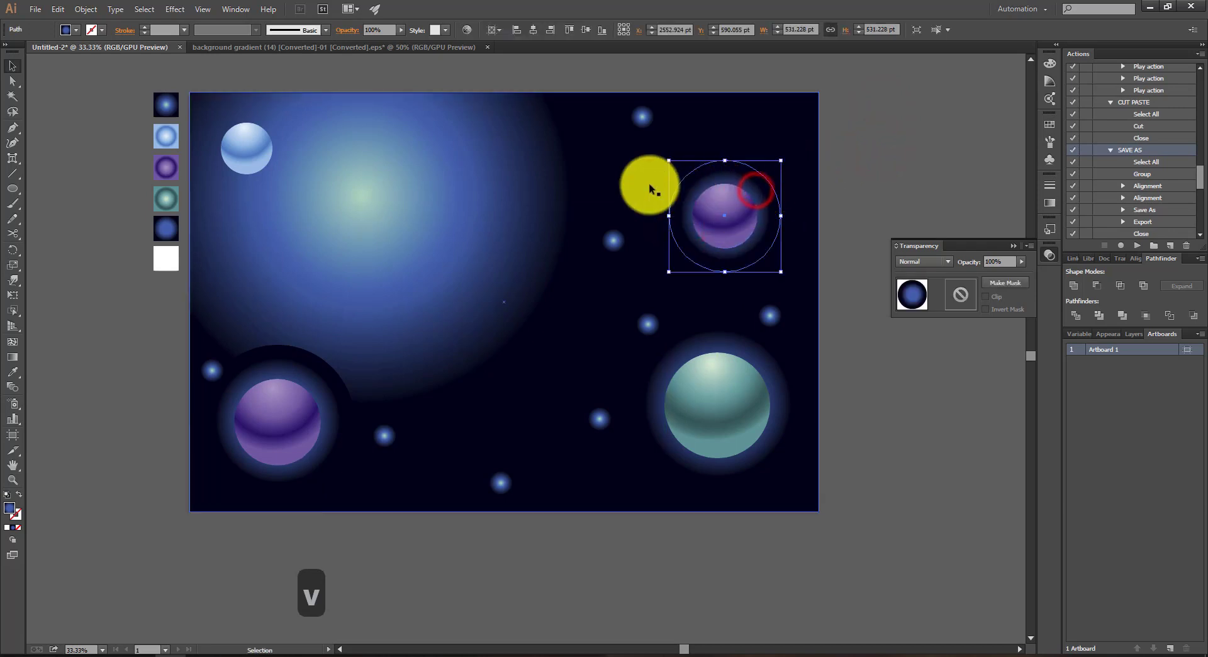
{"action": "key", "text": "i"}
{"action": "left_click", "coordinate": [424, 173]}
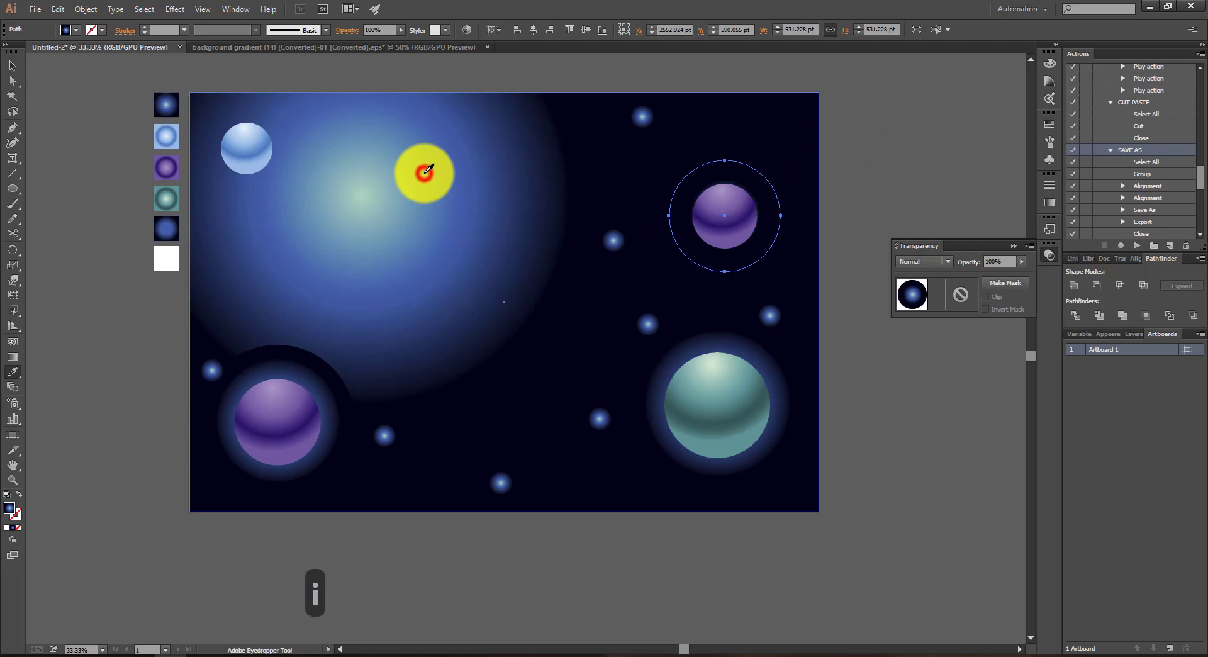
{"action": "left_click", "coordinate": [644, 111]}
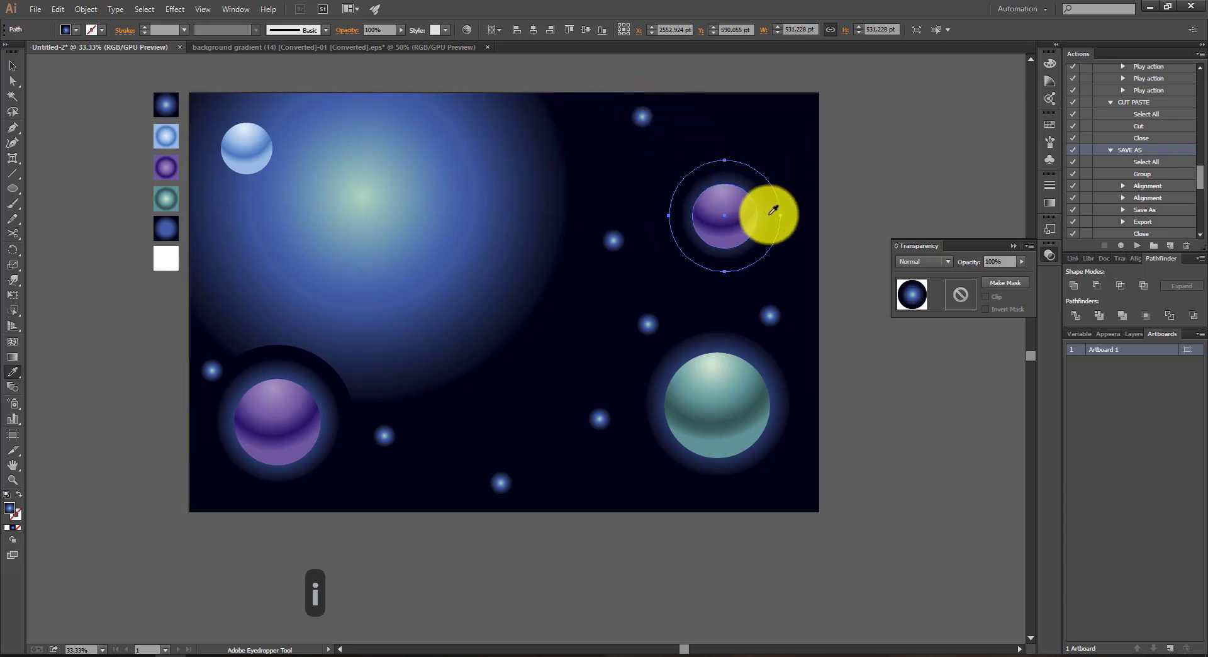
Step: Brighten and widen the radial gradient of the upper-right sphere's glow, and nudge the glow circle slightly down
{"action": "key", "text": "g"}
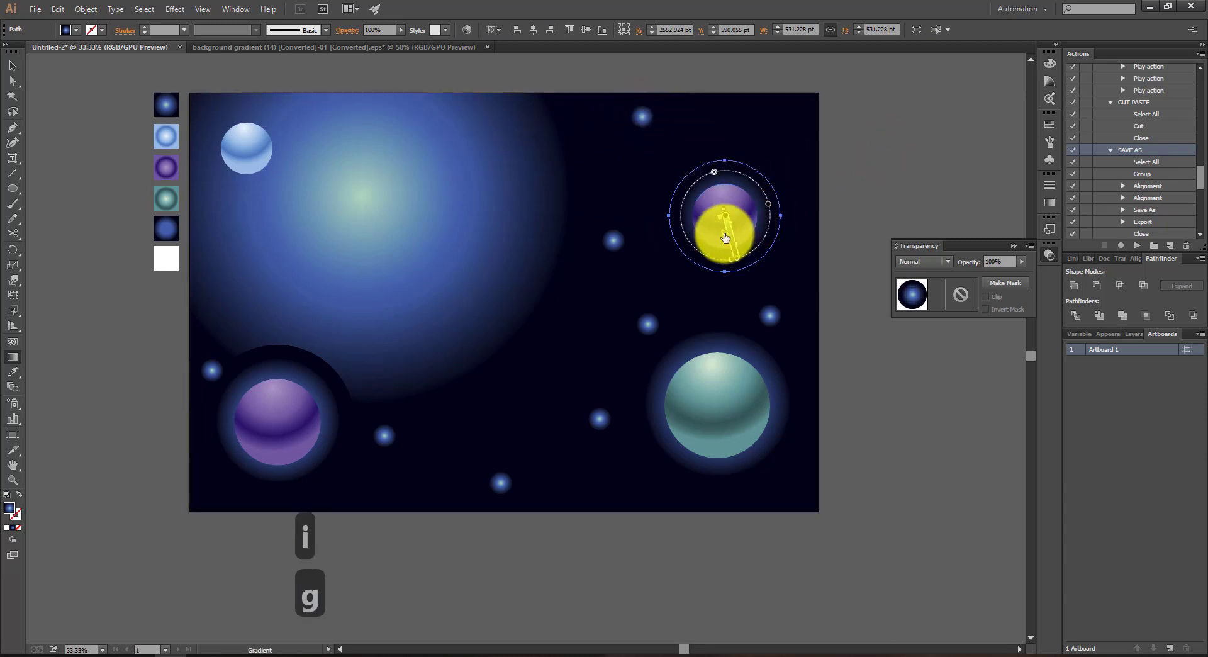
{"action": "left_click", "coordinate": [725, 237]}
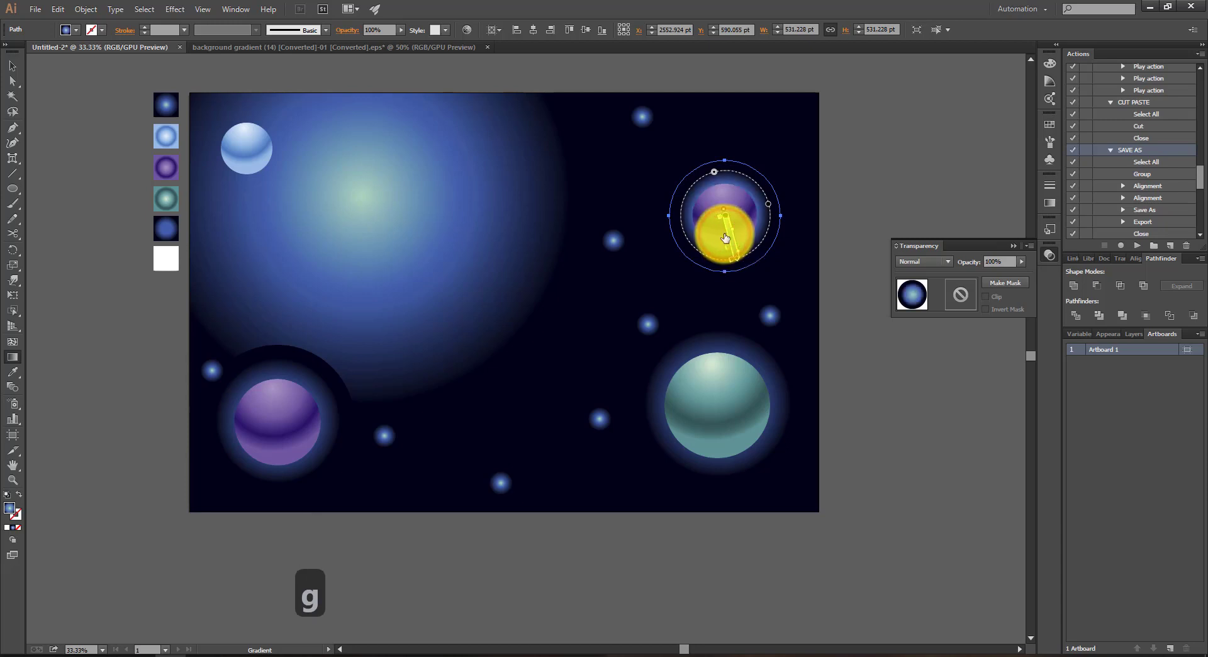
{"action": "left_click_drag", "start_coordinate": [729, 254], "coordinate": [738, 266]}
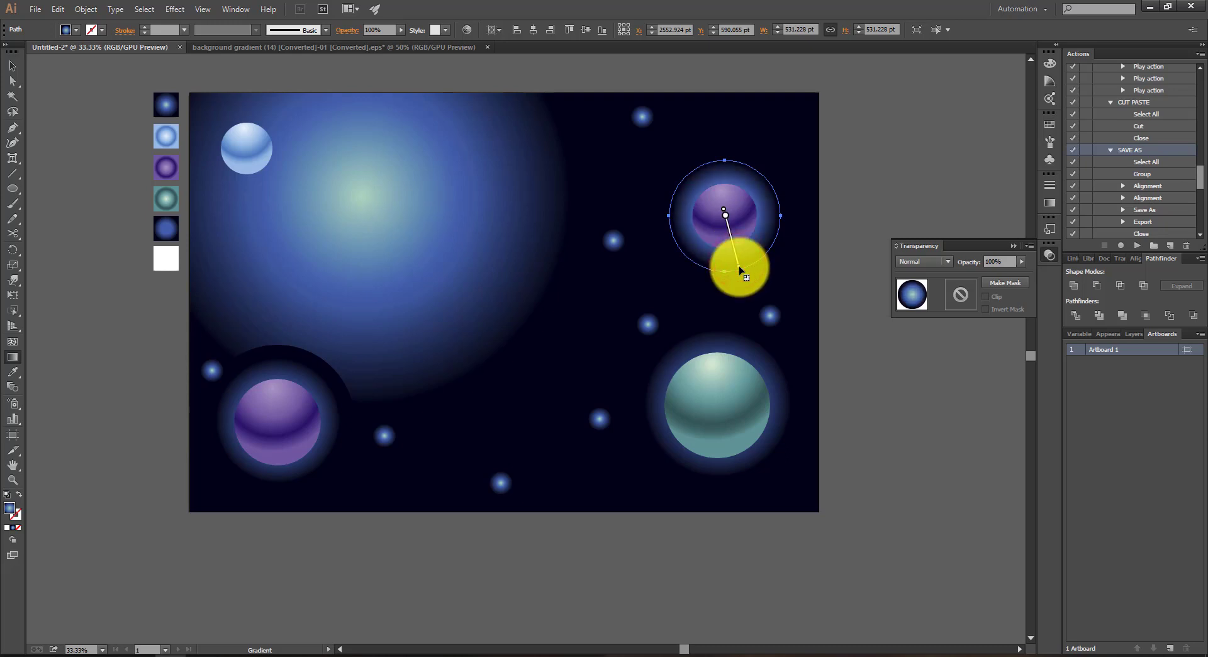
{"action": "key", "text": "v"}
{"action": "left_click", "coordinate": [852, 159]}
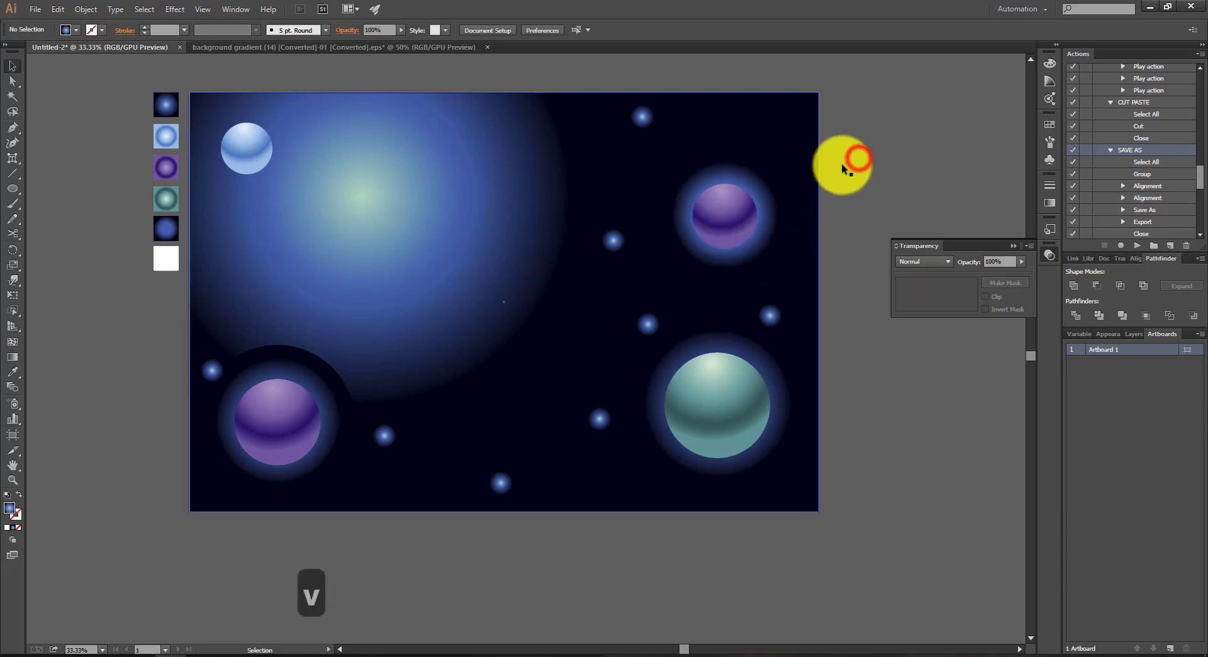
{"action": "left_click_drag", "start_coordinate": [765, 194], "coordinate": [765, 198]}
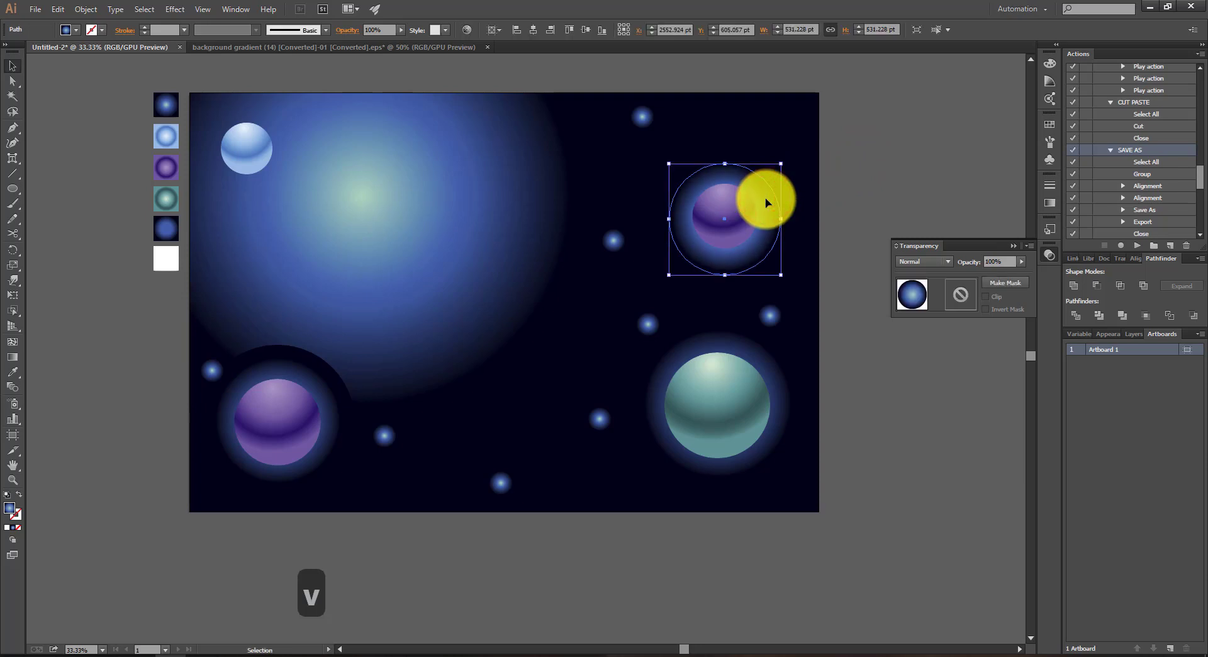
{"action": "left_click", "coordinate": [892, 162]}
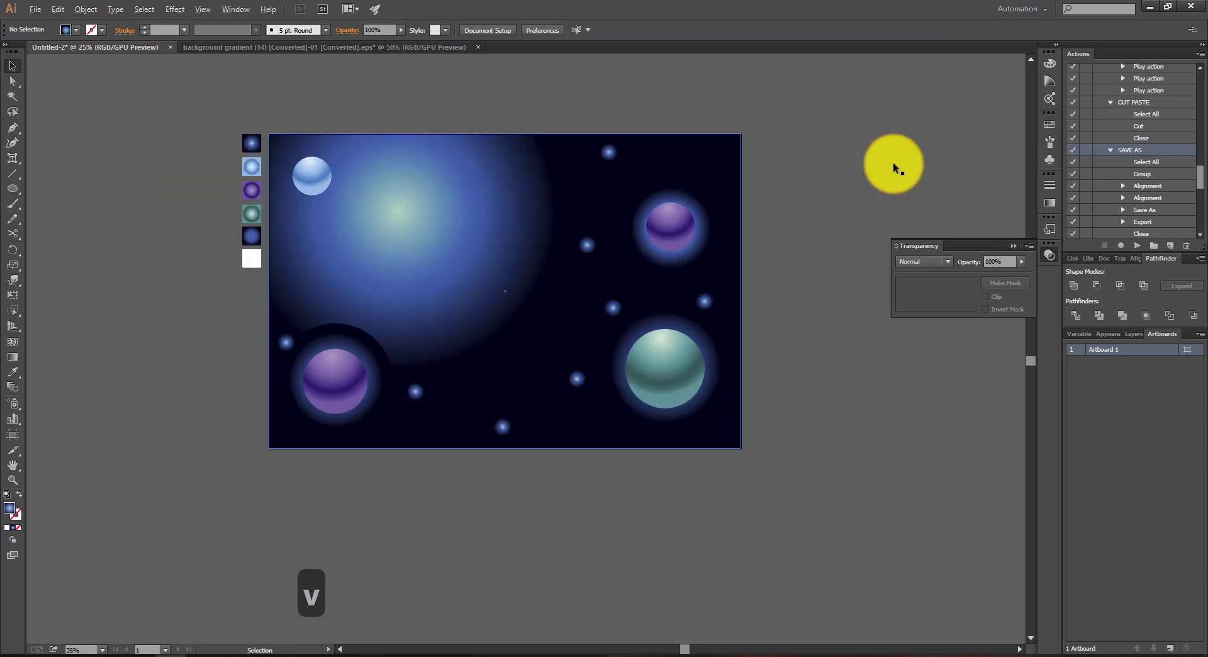
Step: Shrink the lower-left purple sphere and its glow, and move both together closer to the artboard's bottom-left corner
{"action": "left_click", "coordinate": [364, 368]}
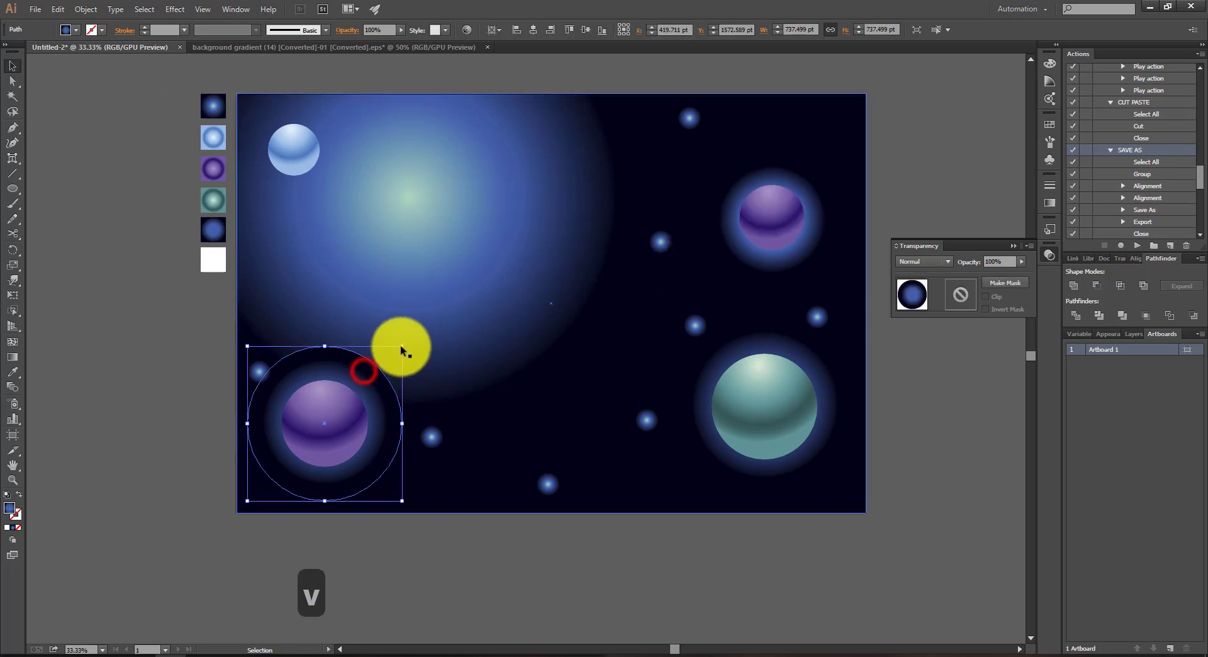
{"action": "left_click_drag", "start_coordinate": [402, 345], "coordinate": [381, 357]}
{"action": "left_click", "coordinate": [345, 448]}
{"action": "key", "text": "s"}
{"action": "key", "text": "v"}
{"action": "left_click", "coordinate": [337, 463]}
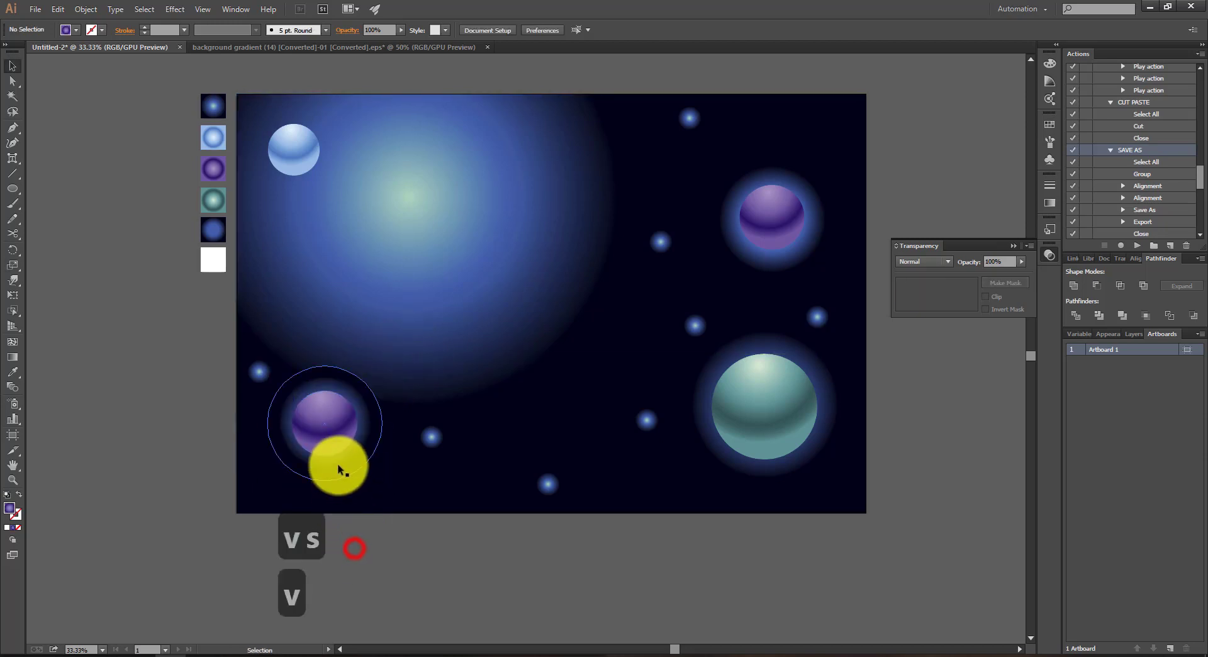
{"action": "left_click", "coordinate": [334, 411]}
{"action": "left_click_drag", "start_coordinate": [334, 428], "coordinate": [321, 453]}
{"action": "left_click", "coordinate": [167, 404]}
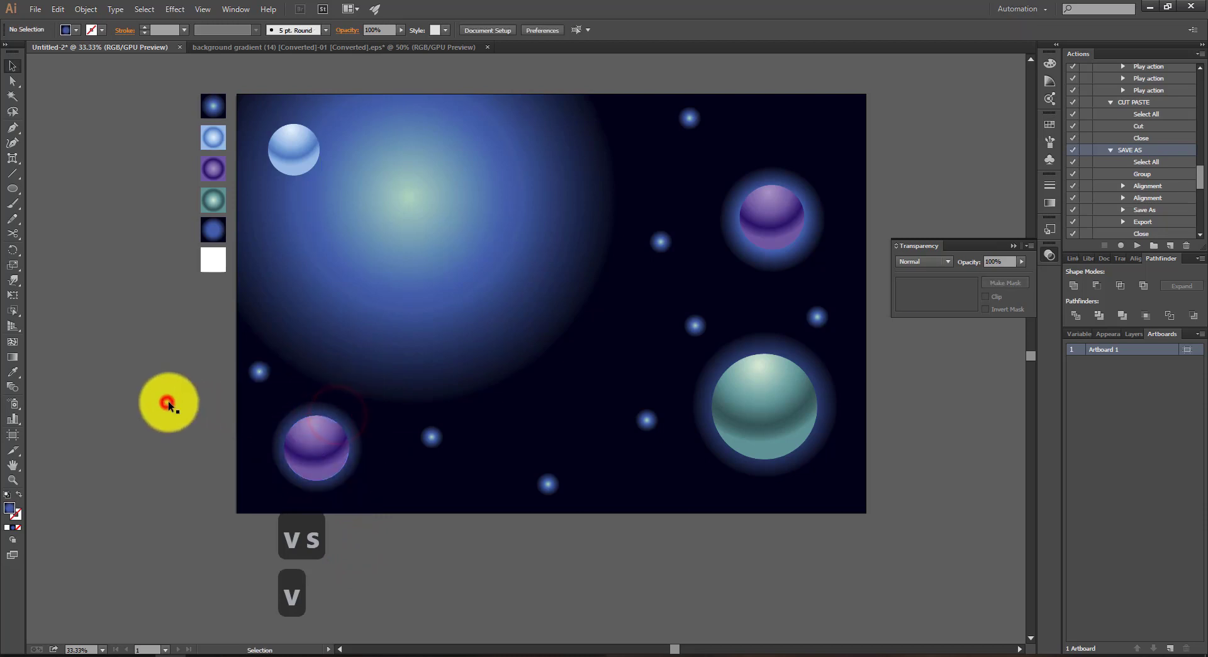
{"action": "key", "text": "ctrl+minus"}
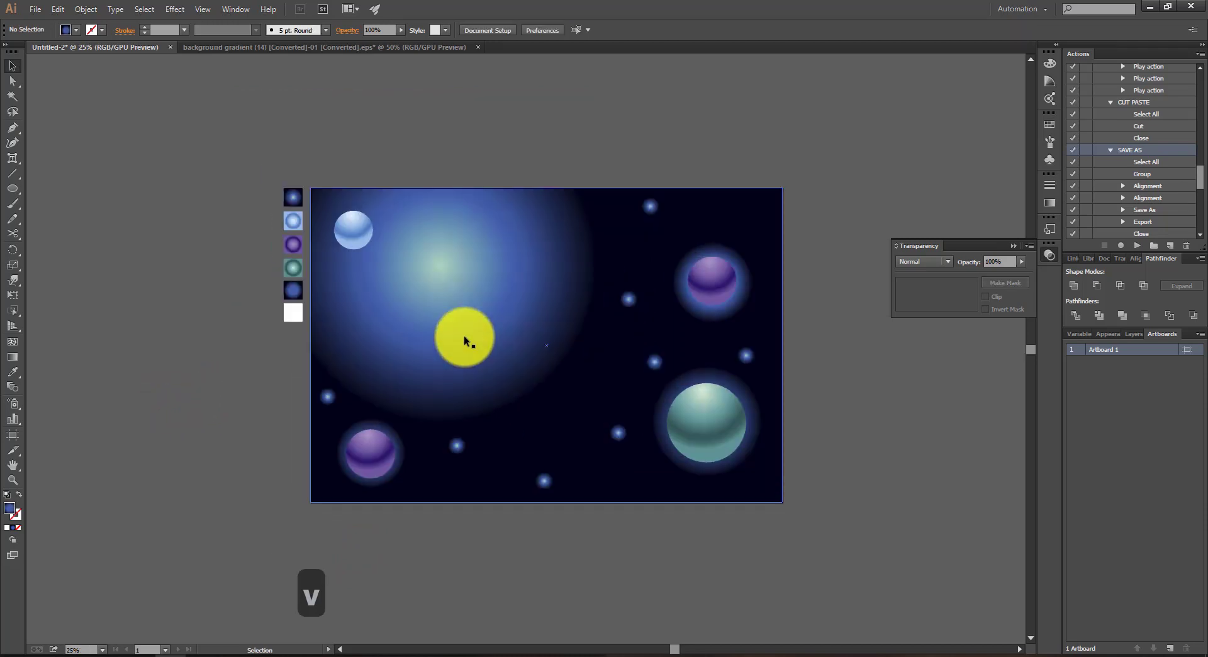
{"action": "left_click", "coordinate": [196, 350]}
{"action": "scroll", "coordinate": [415, 300], "scroll_direction": "up", "scroll_amount": 1}
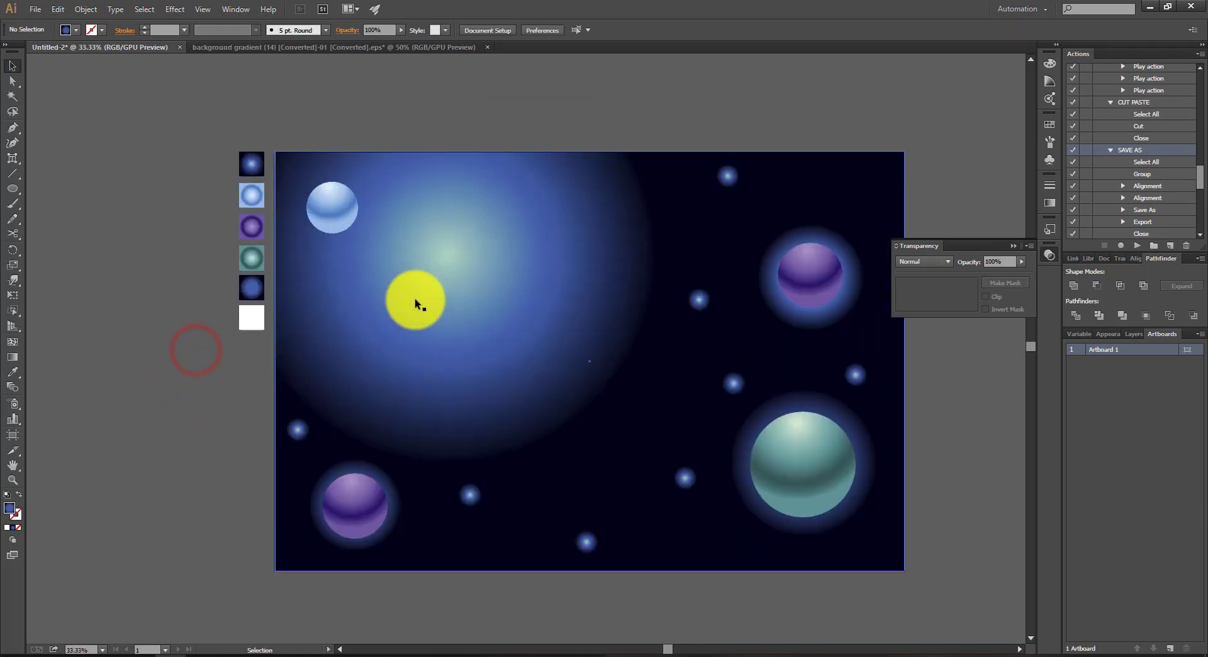
{"action": "scroll", "coordinate": [126, 366], "scroll_direction": "up", "scroll_amount": 1}
{"action": "left_click_drag", "start_coordinate": [128, 368], "coordinate": [202, 346]}
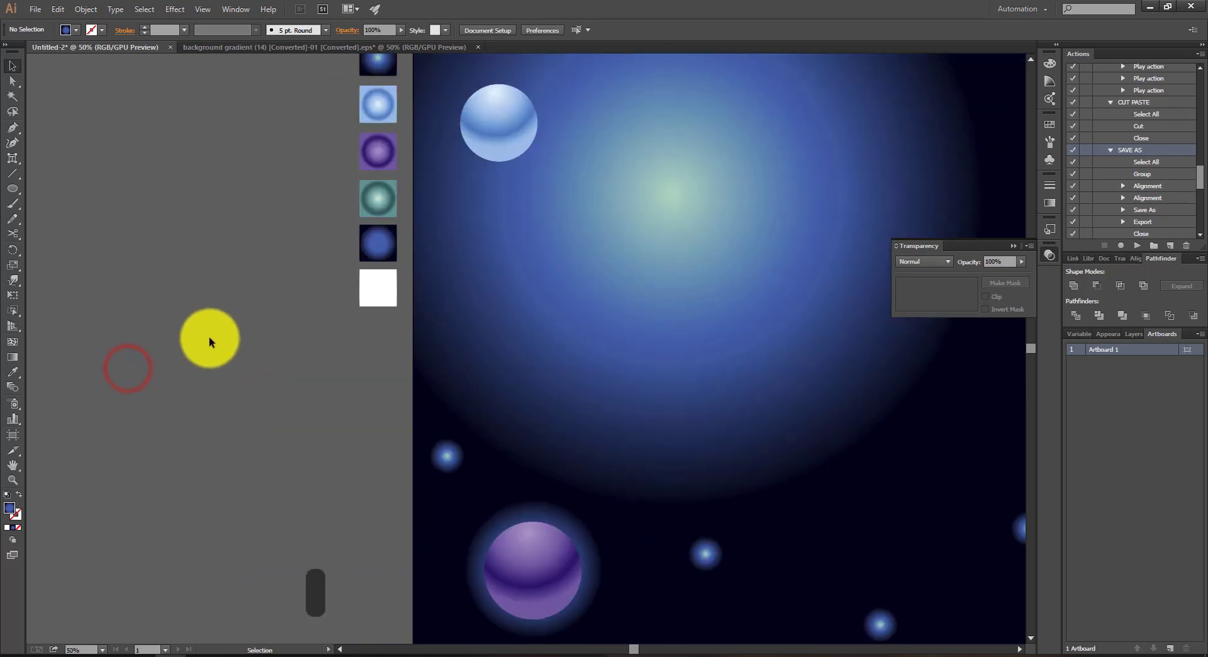
{"action": "key", "text": "p"}
{"action": "key", "text": "e"}
{"action": "key", "text": "BackSpace"}
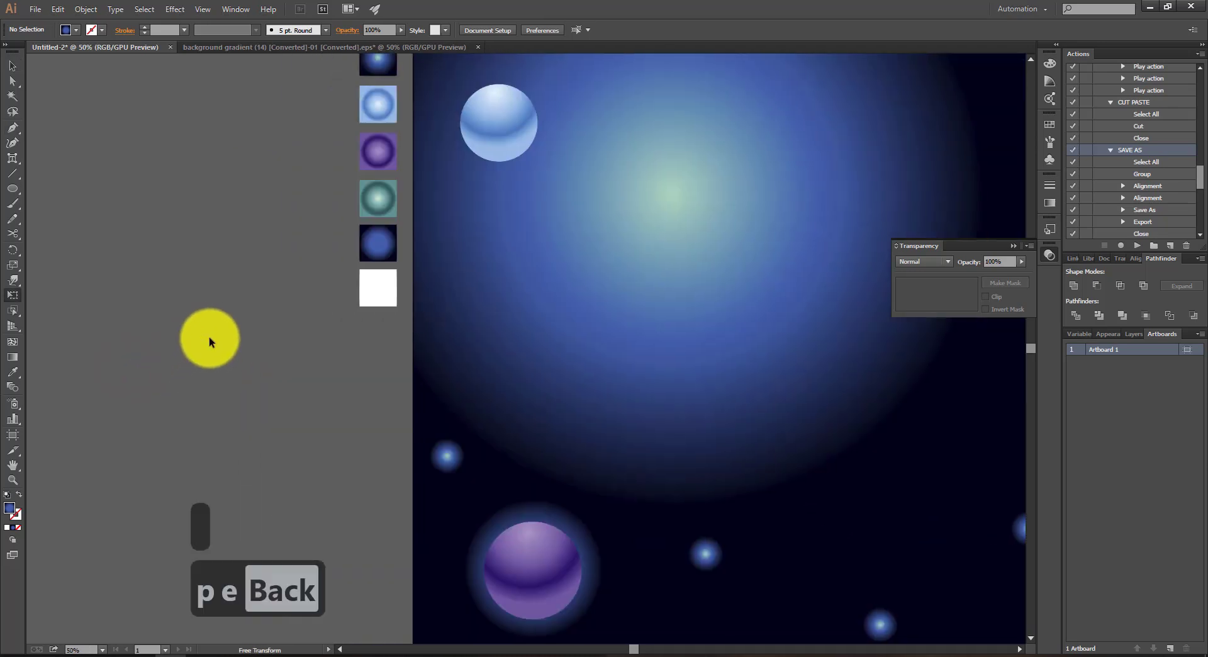
{"action": "key", "text": "r"}
{"action": "key", "text": "Escape"}
{"action": "key", "text": "Escape"}
{"action": "key", "text": "Escape"}
{"action": "key", "text": "Escape"}
{"action": "key", "text": "Escape"}
{"action": "key", "text": "Escape"}
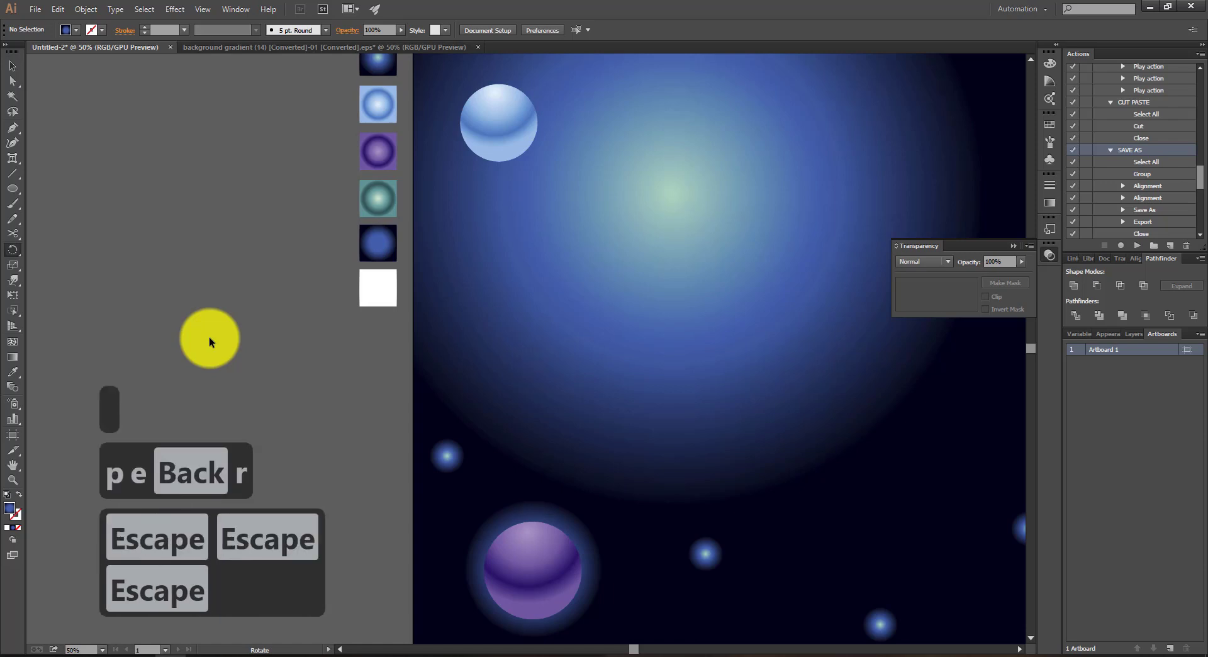
{"action": "key", "text": "p"}
{"action": "key", "text": "r"}
{"action": "key", "text": "e"}
{"action": "key", "text": "s"}
{"action": "key", "text": "s"}
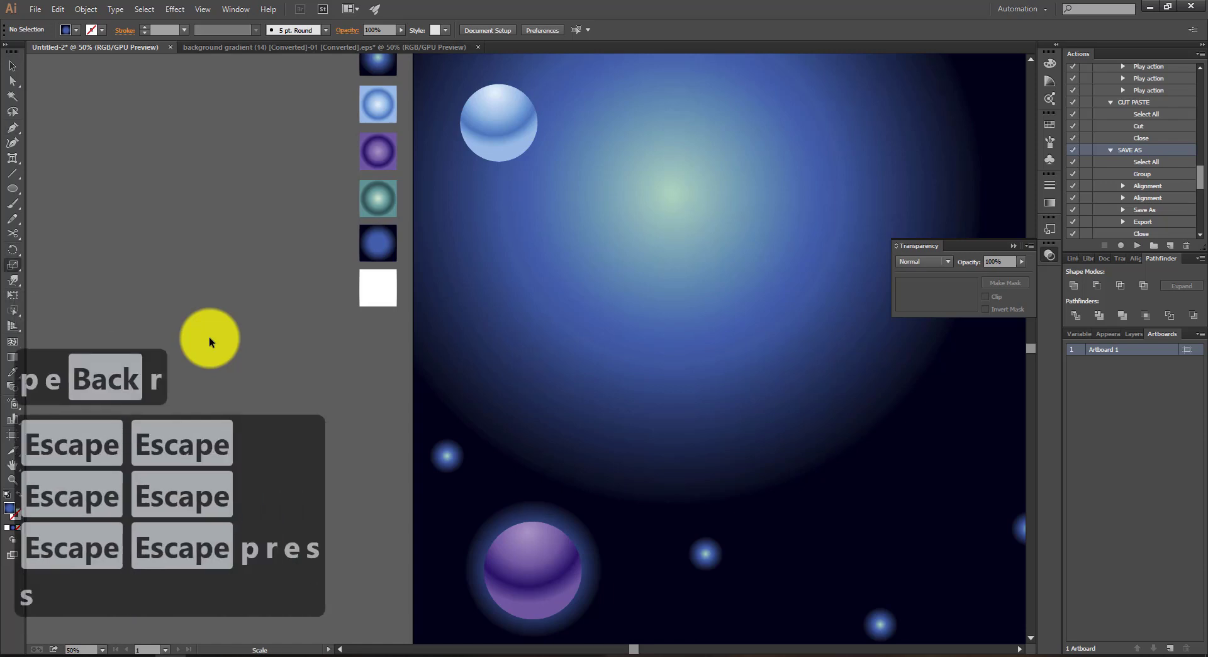
Step: Draw a small white circle 38 pt wide without a stroke in the empty area beside the artboard
{"action": "left_click_drag", "start_coordinate": [315, 354], "coordinate": [328, 364]}
{"action": "left_click", "coordinate": [76, 30]}
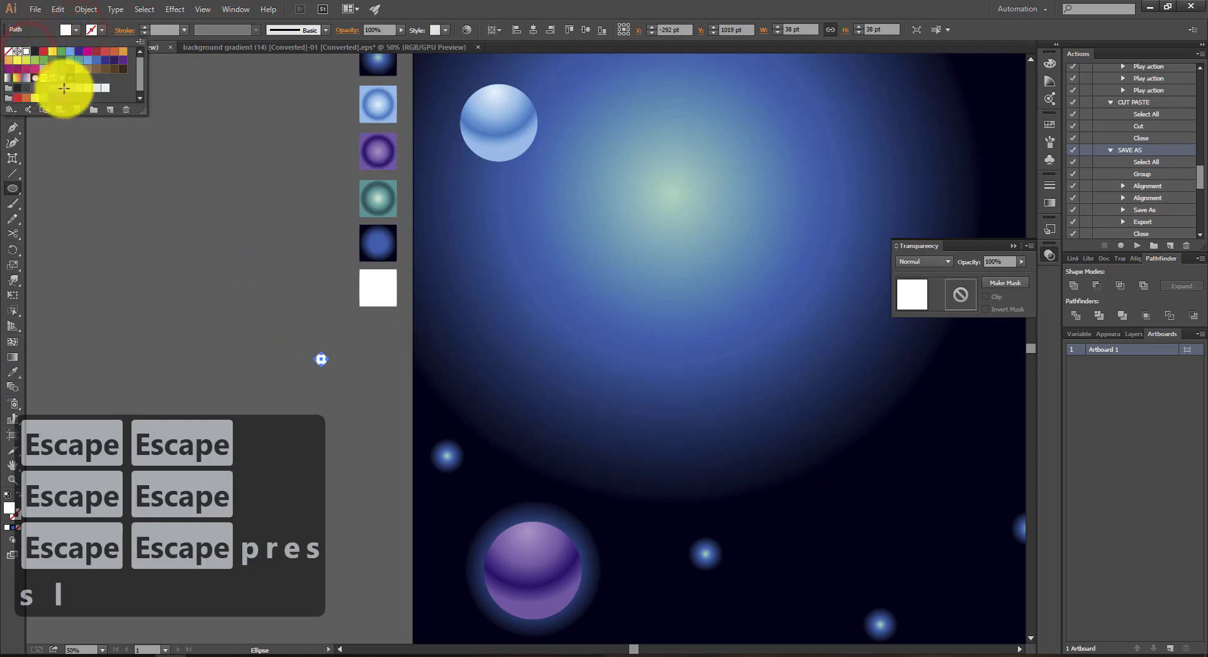
{"action": "key", "text": "v"}
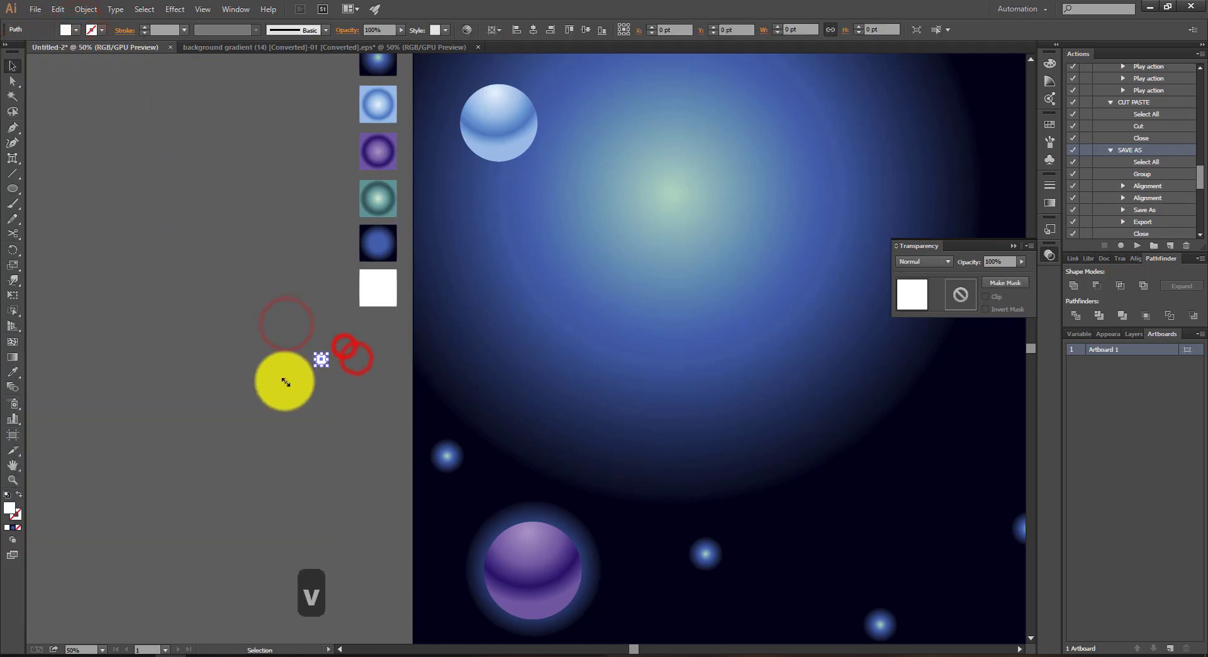
Step: Place three copies of the small white circle, spaced loosely apart, in the empty area beside the artboard
{"action": "scroll", "coordinate": [328, 357], "scroll_direction": "up", "scroll_amount": 3}
{"action": "key", "text": "space"}
{"action": "left_click_drag", "start_coordinate": [371, 330], "coordinate": [467, 168]}
{"action": "scroll", "coordinate": [292, 239], "scroll_direction": "down", "scroll_amount": 3}
{"action": "scroll", "coordinate": [209, 213], "scroll_direction": "up", "scroll_amount": 4}
{"action": "key", "text": "space"}
{"action": "left_click_drag", "start_coordinate": [522, 199], "coordinate": [76, 261]}
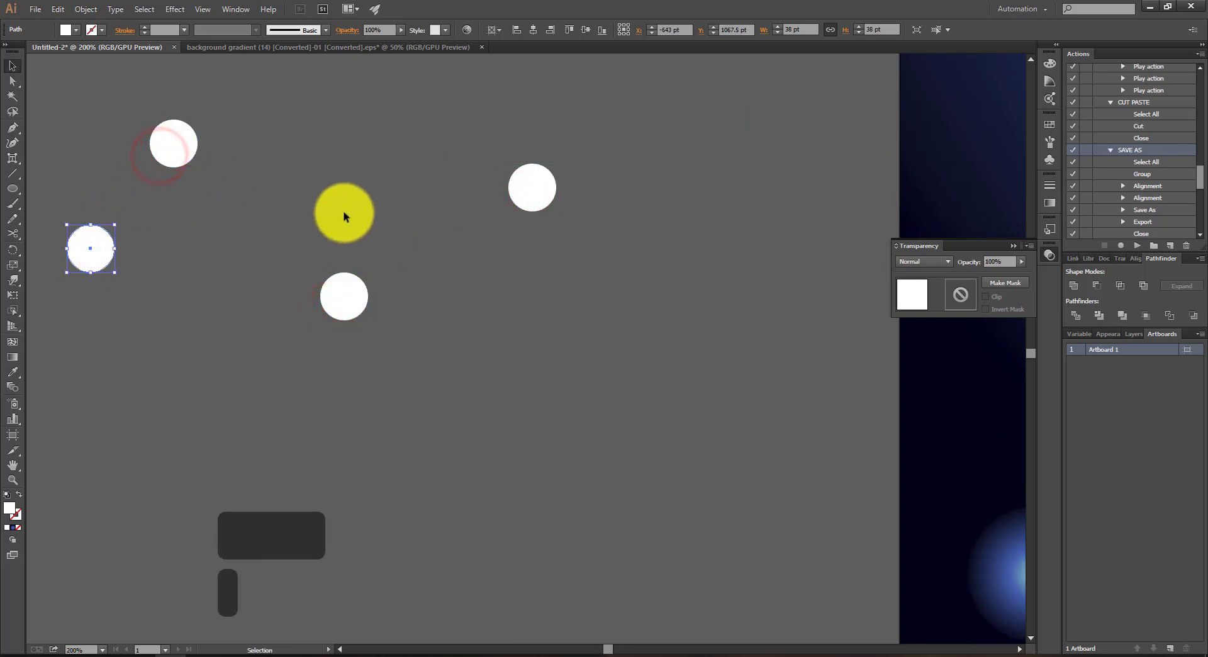
Step: Enlarge the lowest of the four white circles beside the artboard to roughly one and a half times its size
{"action": "key", "text": "space"}
{"action": "left_click_drag", "start_coordinate": [396, 202], "coordinate": [481, 255]}
{"action": "key", "text": "s"}
{"action": "key", "text": "v"}
{"action": "left_click_drag", "start_coordinate": [397, 370], "coordinate": [377, 345]}
{"action": "left_click", "coordinate": [475, 277]}
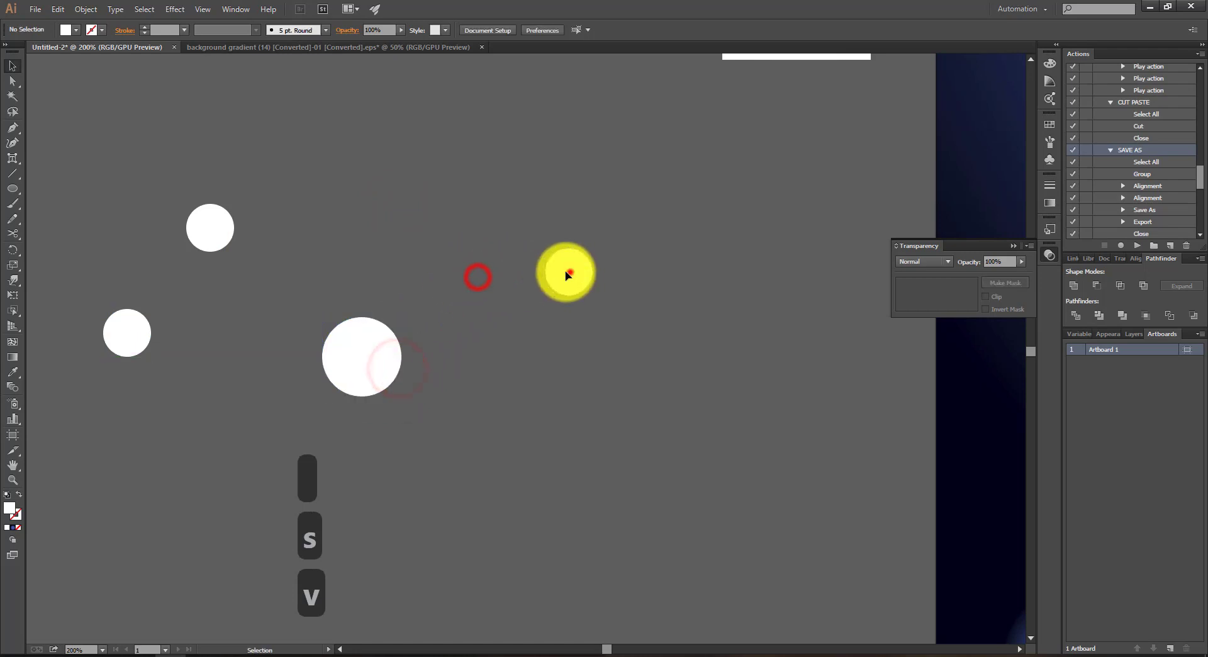
Step: Move the rightmost white circle closer to the enlarged one and scale it down to roughly two thirds of its size
{"action": "left_click_drag", "start_coordinate": [567, 271], "coordinate": [491, 282]}
{"action": "key", "text": "s"}
{"action": "left_click_drag", "start_coordinate": [705, 159], "coordinate": [623, 251]}
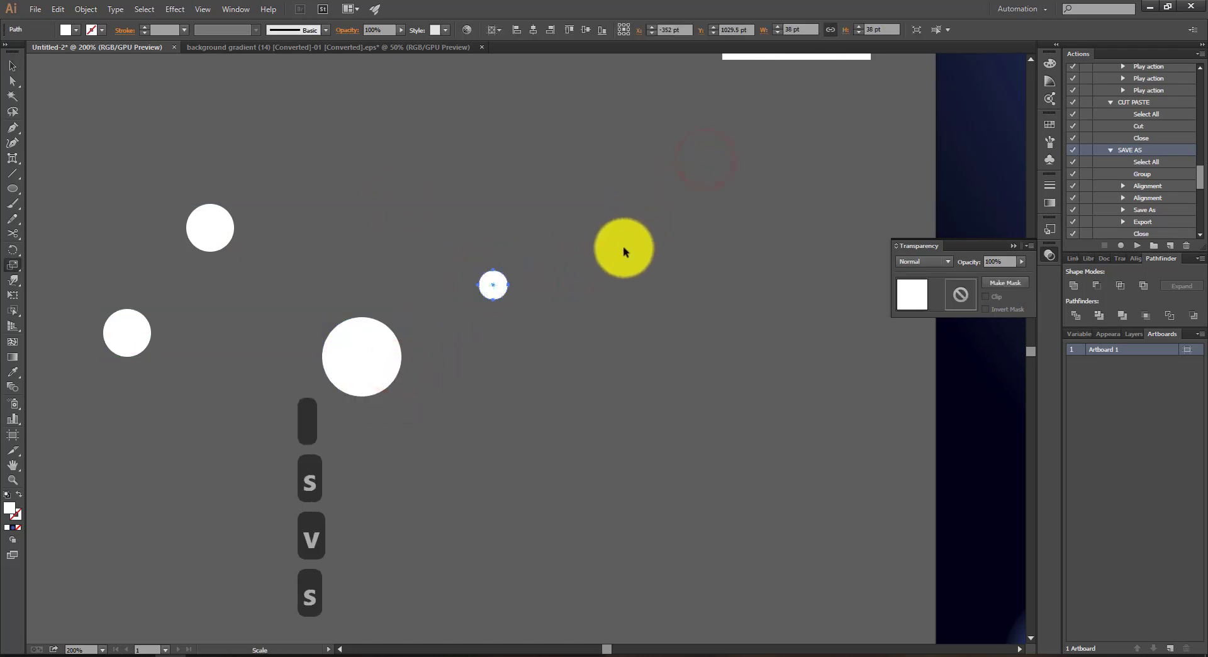
Step: Move the uppermost white circle closer to the largest circle
{"action": "key", "text": "v"}
{"action": "left_click", "coordinate": [612, 273]}
{"action": "left_click_drag", "start_coordinate": [251, 266], "coordinate": [245, 271]}
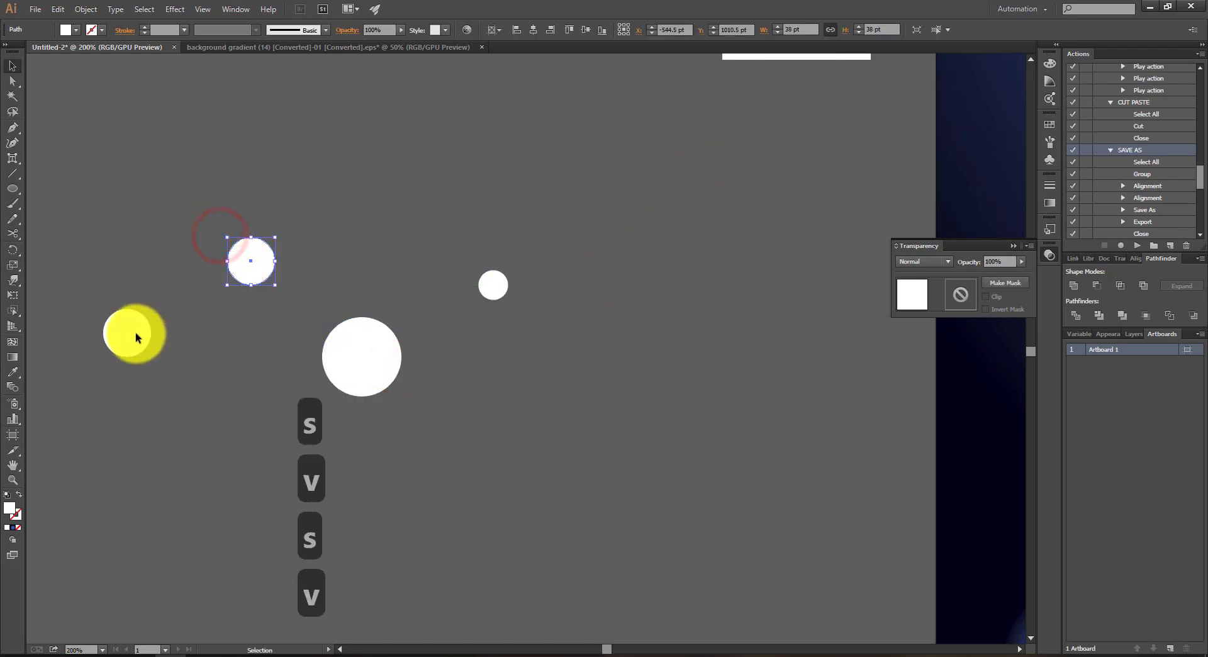
Step: Scale the leftmost white circle down to roughly a third of its size and move it closer to the largest circle
{"action": "left_click_drag", "start_coordinate": [135, 333], "coordinate": [152, 411]}
{"action": "key", "text": "s"}
{"action": "left_click_drag", "start_coordinate": [233, 477], "coordinate": [194, 364]}
{"action": "key", "text": "v"}
{"action": "left_click", "coordinate": [194, 364]}
{"action": "left_click_drag", "start_coordinate": [145, 410], "coordinate": [193, 357]}
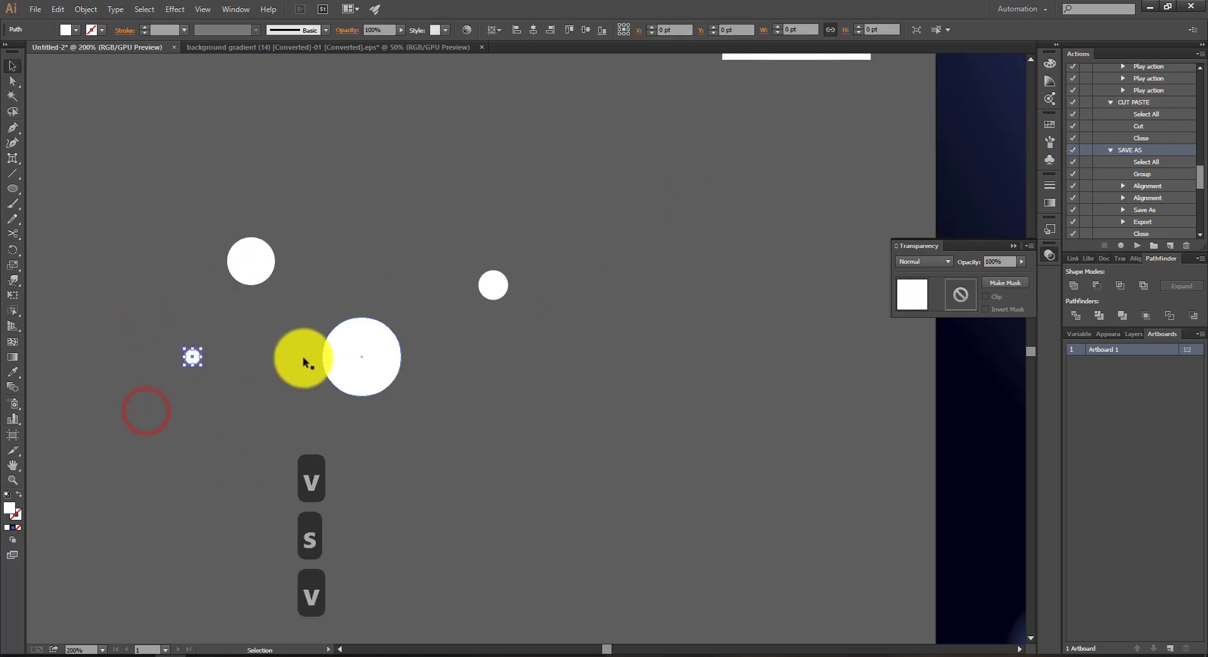
Step: Scale the largest white circle down to roughly two fifths of its size
{"action": "left_click", "coordinate": [361, 356]}
{"action": "key", "text": "s"}
{"action": "left_click_drag", "start_coordinate": [464, 445], "coordinate": [401, 395]}
{"action": "key", "text": "v"}
{"action": "left_click", "coordinate": [488, 392]}
Step: Move the upper-left white circle closer to the middle of the cluster and scale it down to about 22 pt wide
{"action": "left_click_drag", "start_coordinate": [263, 266], "coordinate": [314, 299]}
{"action": "key", "text": "s"}
{"action": "left_click_drag", "start_coordinate": [445, 185], "coordinate": [383, 229]}
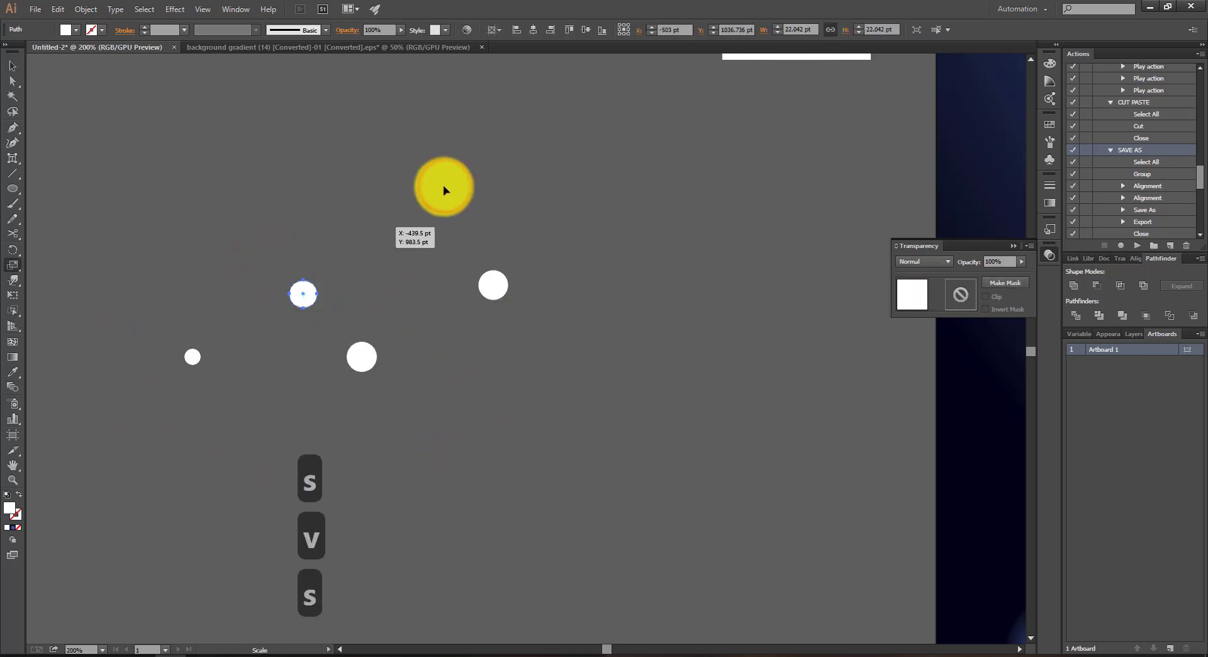
{"action": "key", "text": "v"}
{"action": "left_click", "coordinate": [391, 227]}
Step: Move the rightmost white circle closer to the others and scale it down to roughly half its size
{"action": "left_click_drag", "start_coordinate": [488, 286], "coordinate": [418, 304]}
{"action": "key", "text": "s"}
{"action": "left_click_drag", "start_coordinate": [547, 426], "coordinate": [516, 303]}
{"action": "key", "text": "v"}
{"action": "left_click", "coordinate": [515, 303]}
{"action": "left_click_drag", "start_coordinate": [423, 294], "coordinate": [429, 293]}
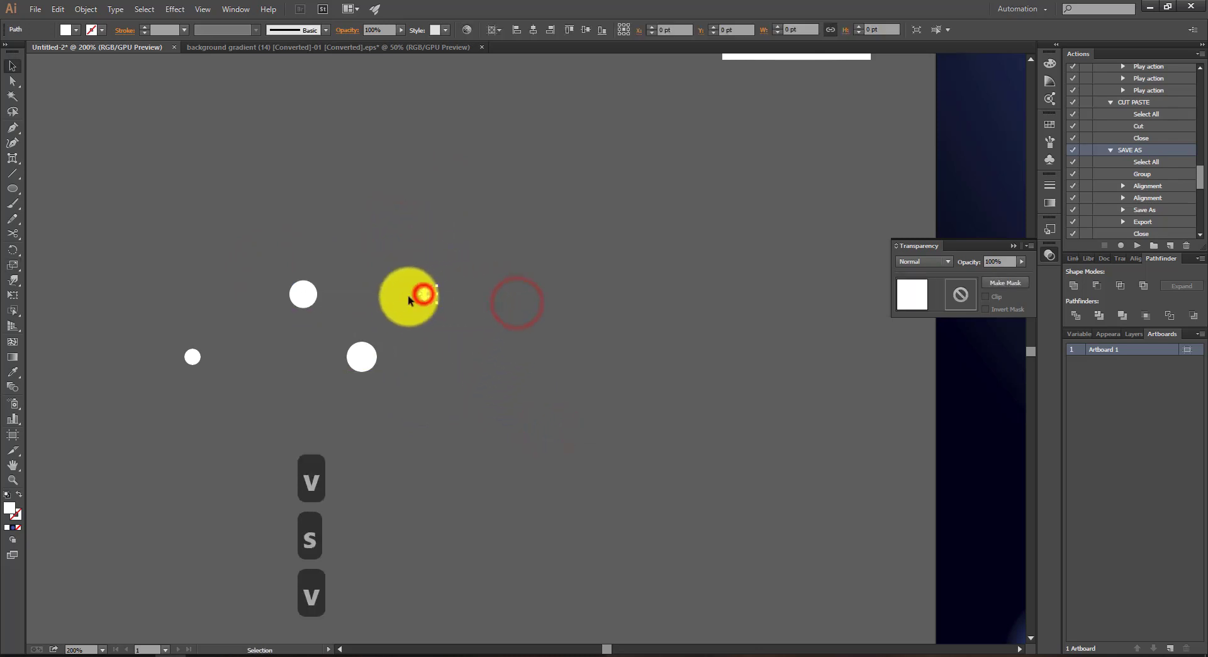
Step: Shift the leftmost white circle slightly inward and group all four circles
{"action": "left_click_drag", "start_coordinate": [193, 356], "coordinate": [209, 353]}
{"action": "left_click", "coordinate": [511, 267]}
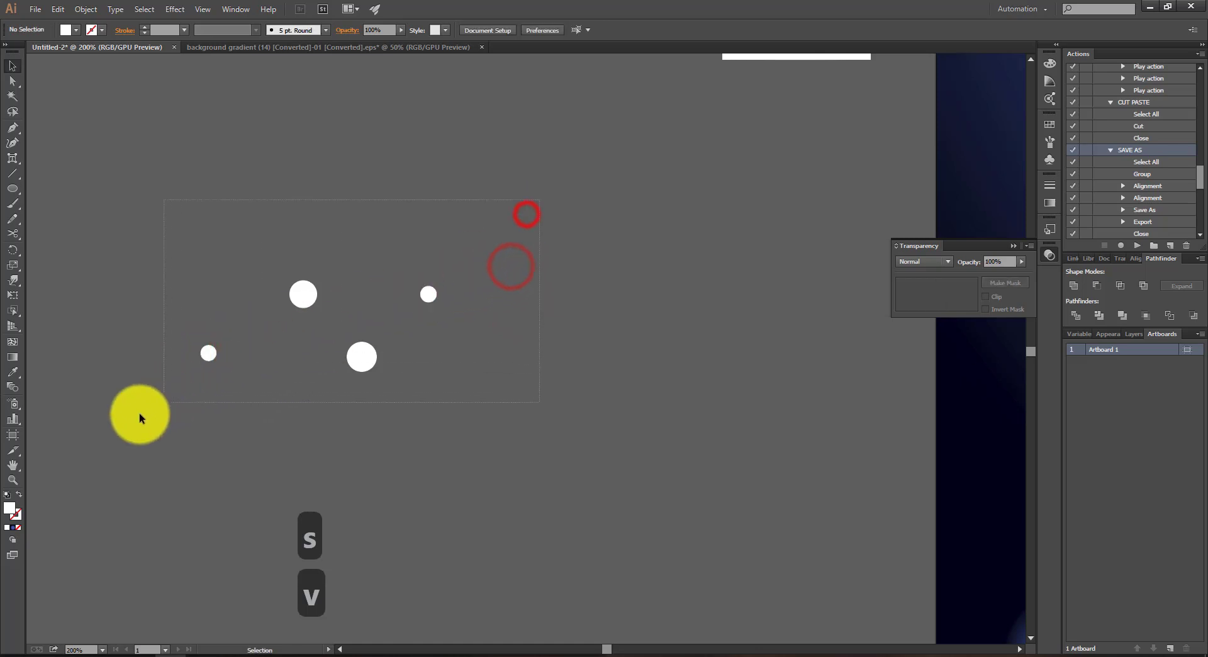
{"action": "left_click_drag", "start_coordinate": [140, 418], "coordinate": [420, 301]}
{"action": "key", "text": "ctrl+g"}
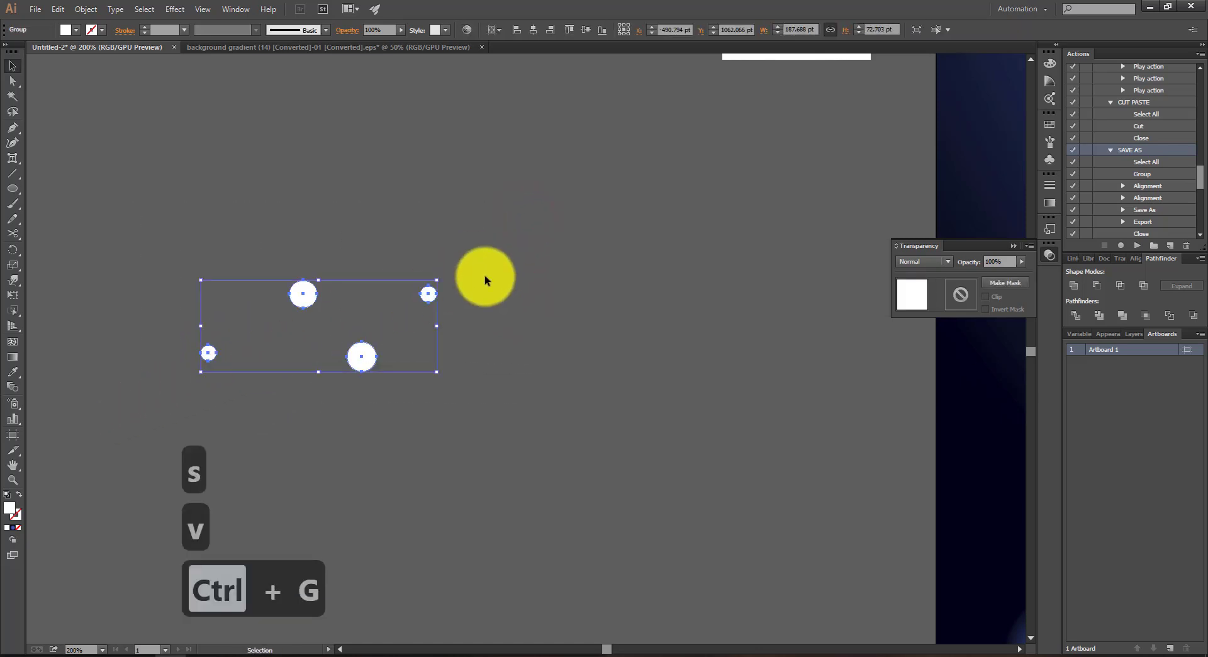
Step: Create a new Scatter Brush from the grouped white circles with the default brush options
{"action": "key", "text": "F5"}
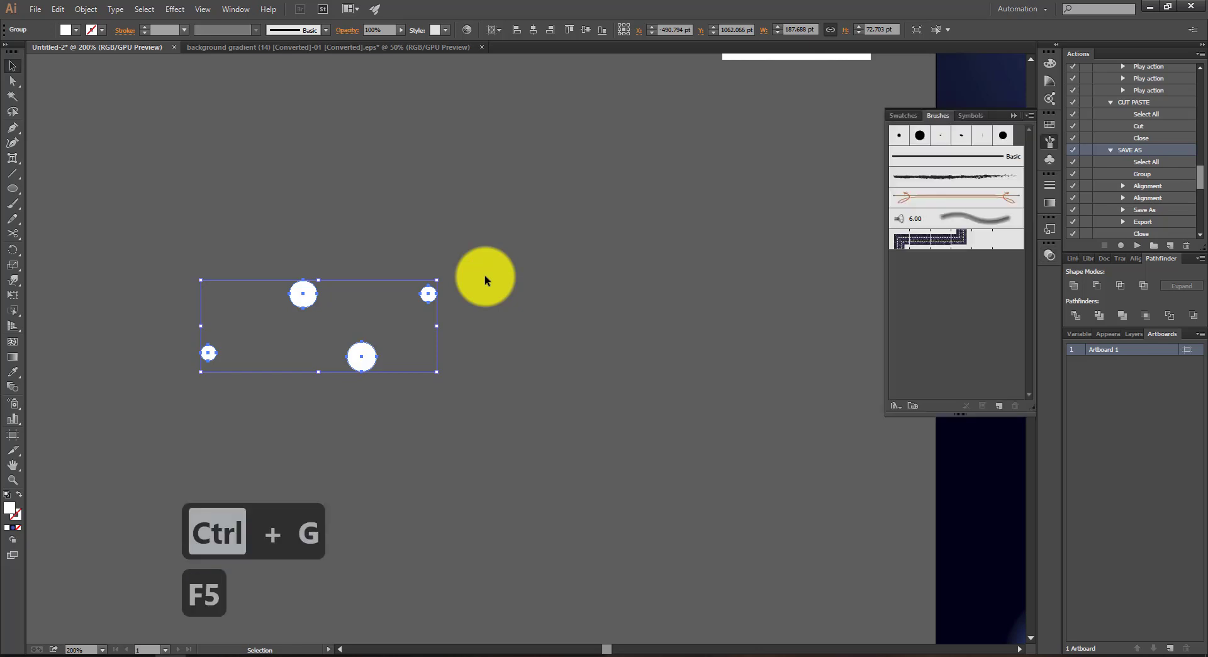
{"action": "mouse_move", "coordinate": [424, 295]}
{"action": "left_mouse_down"}
{"action": "mouse_move", "coordinate": [612, 356]}
{"action": "mouse_move", "coordinate": [947, 324]}
{"action": "left_mouse_up"}
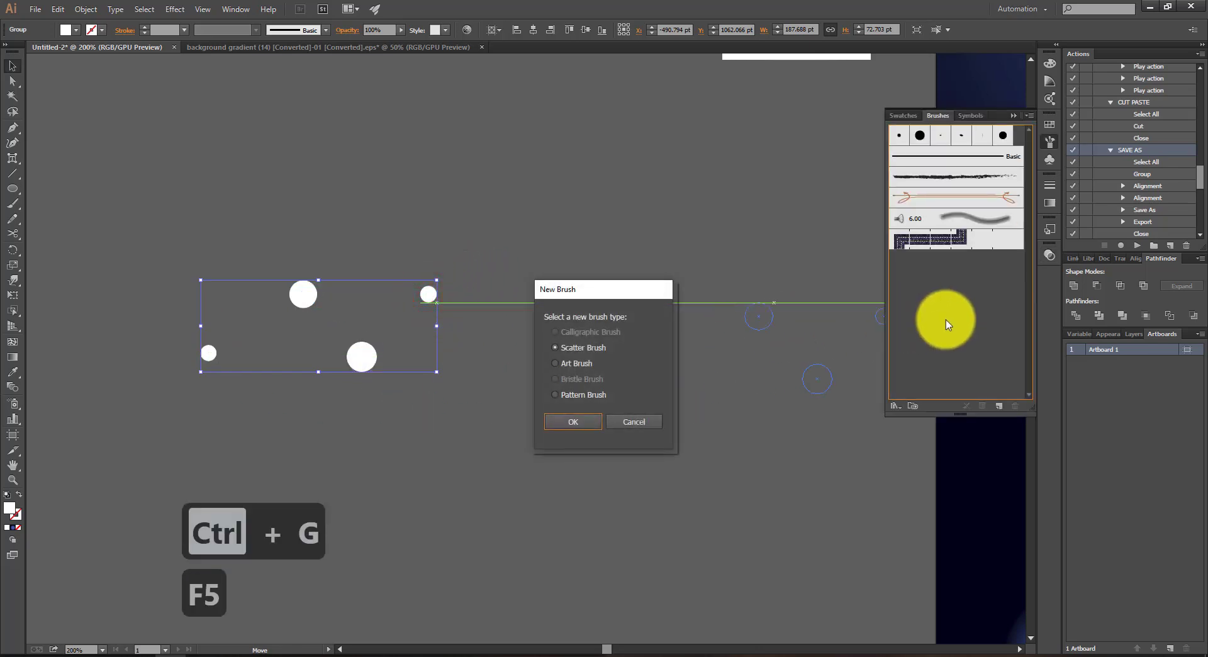
{"action": "left_click", "coordinate": [569, 421]}
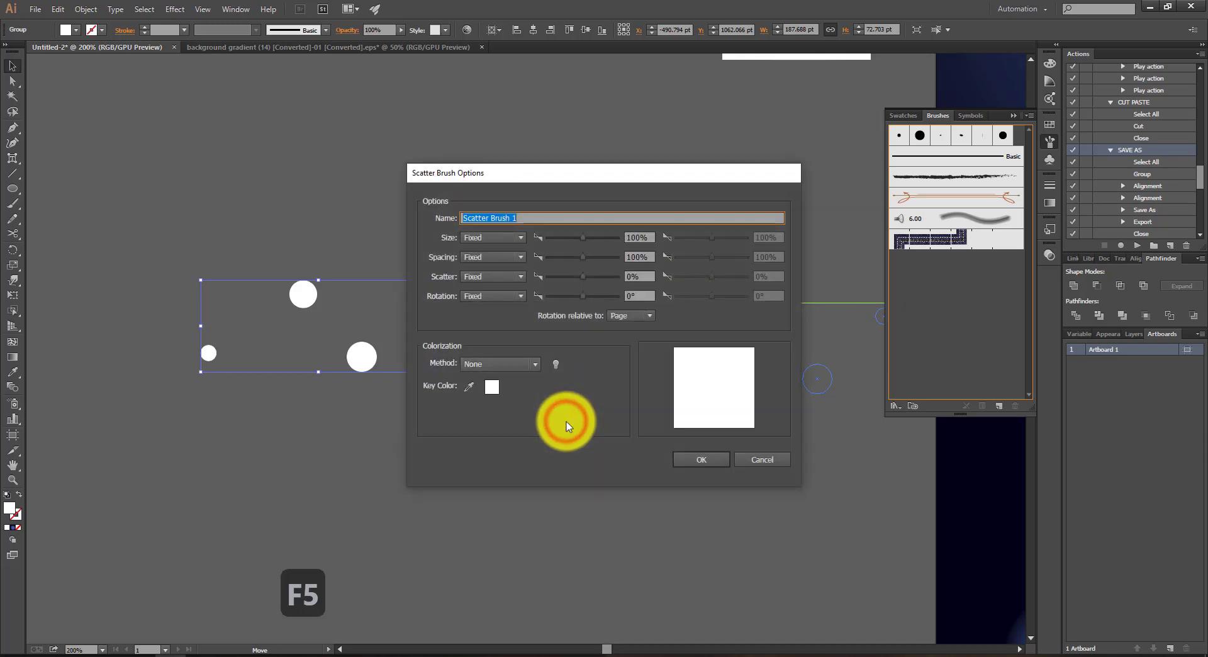
{"action": "left_click", "coordinate": [685, 454]}
{"action": "left_click", "coordinate": [498, 269]}
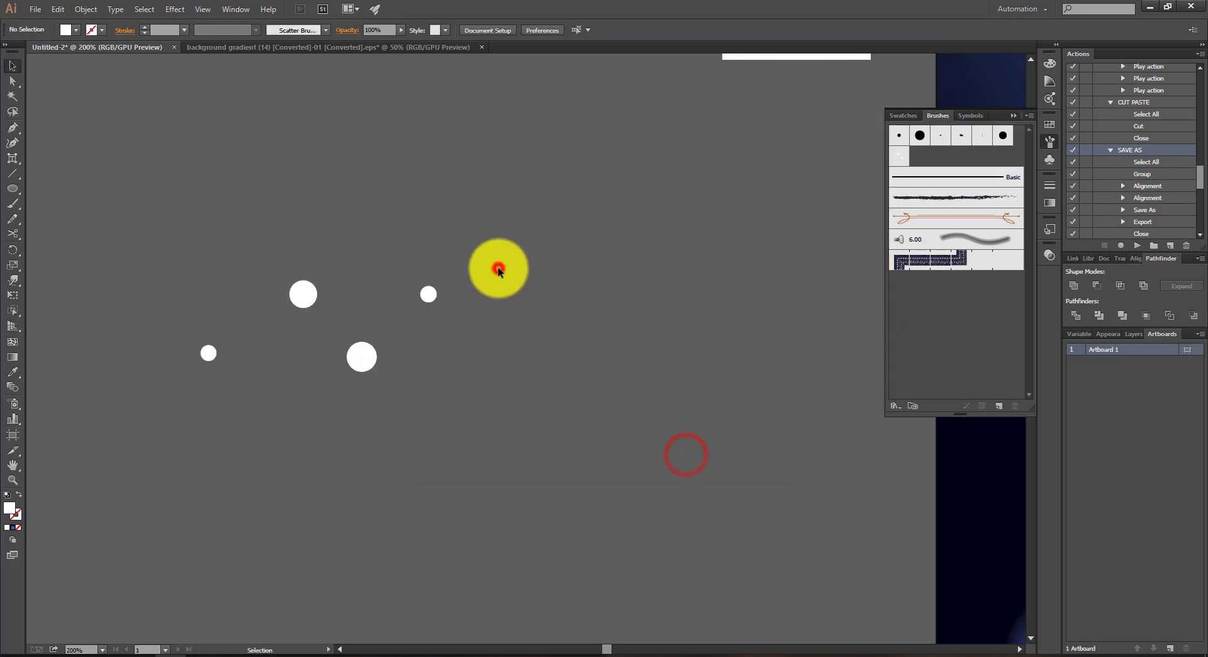
Step: Delete the original group of four white circles beside the artboard
{"action": "scroll", "coordinate": [431, 292], "scroll_direction": "down", "scroll_amount": 4}
{"action": "left_click_drag", "start_coordinate": [431, 292], "coordinate": [354, 353]}
{"action": "key", "text": "Delete"}
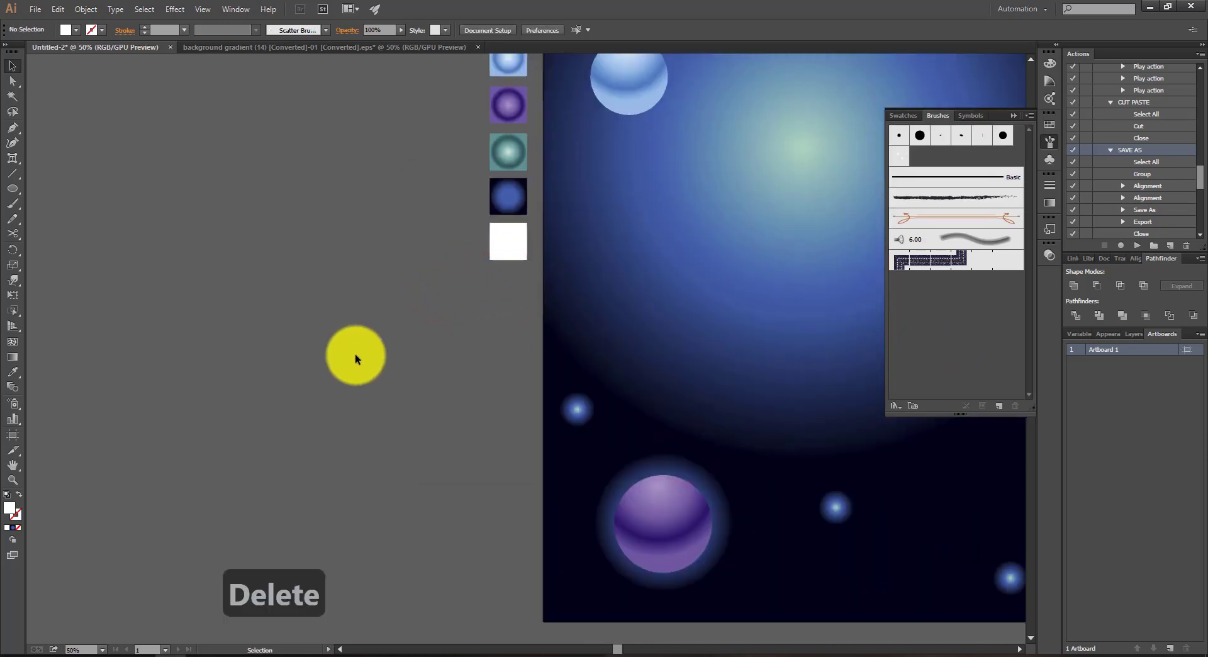
Step: Paint a curved trail of dots with the Paintbrush and the new scatter brush, from above the artboard down across the large glow
{"action": "scroll", "coordinate": [355, 354], "scroll_direction": "down", "scroll_amount": 3}
{"action": "scroll", "coordinate": [544, 326], "scroll_direction": "up", "scroll_amount": 1}
{"action": "scroll", "coordinate": [545, 326], "scroll_direction": "up", "scroll_amount": 1}
{"action": "key", "text": "p"}
{"action": "key", "text": "r"}
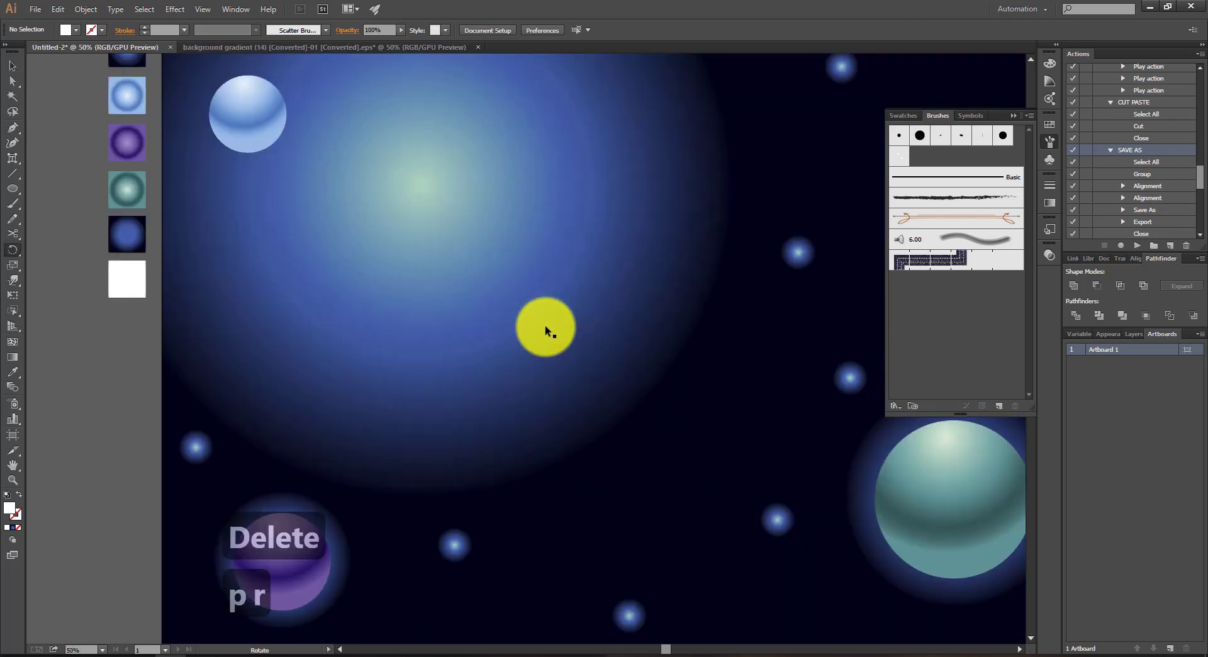
{"action": "key", "text": "e"}
{"action": "key", "text": "s"}
{"action": "key", "text": "s"}
{"action": "key", "text": "b"}
{"action": "scroll", "coordinate": [544, 326], "scroll_direction": "down", "scroll_amount": 3}
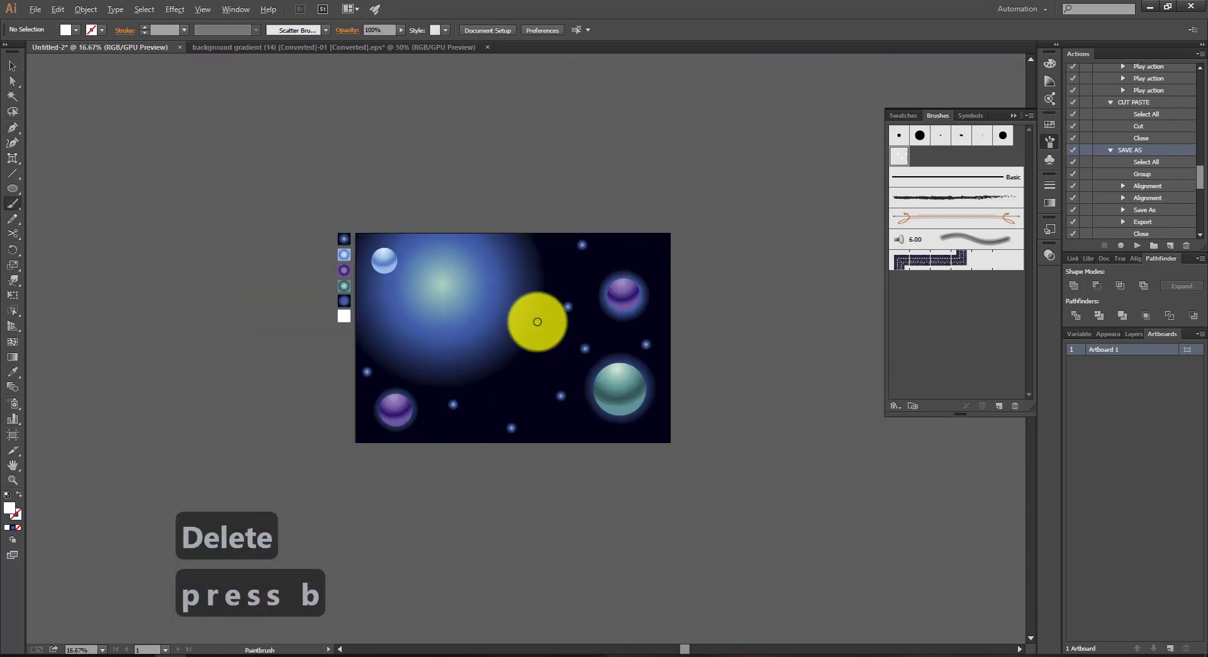
{"action": "key", "text": "space"}
{"action": "left_click_drag", "start_coordinate": [514, 307], "coordinate": [385, 297]}
{"action": "scroll", "coordinate": [385, 296], "scroll_direction": "up", "scroll_amount": 1}
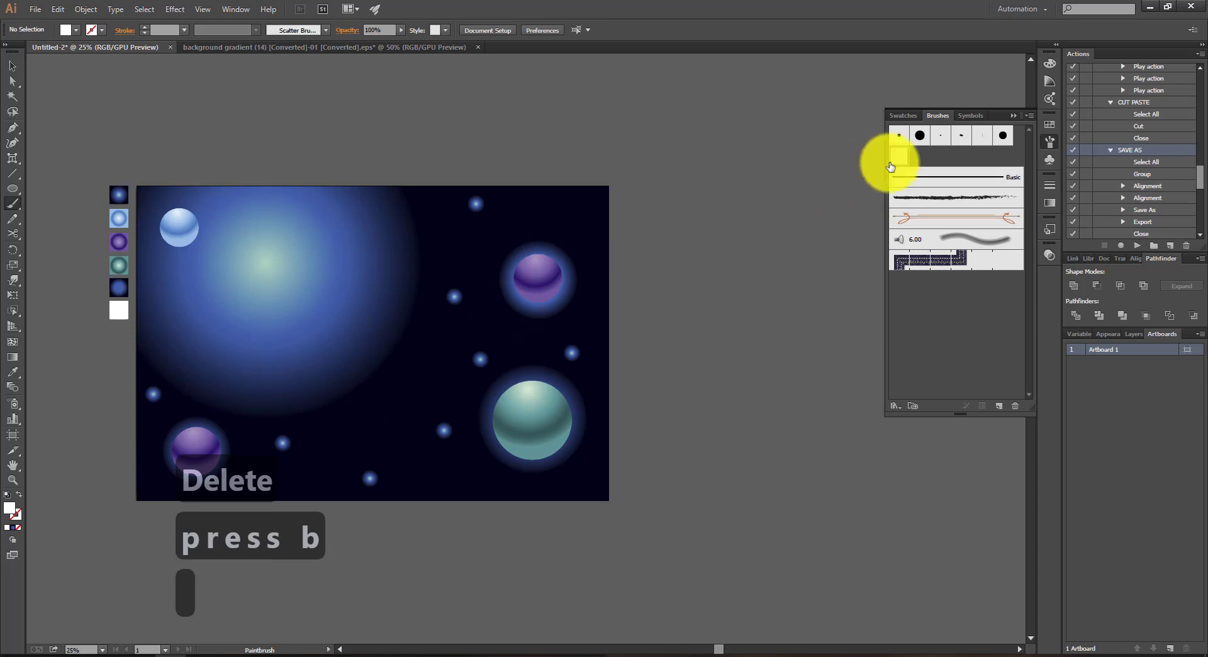
{"action": "left_click", "coordinate": [899, 156]}
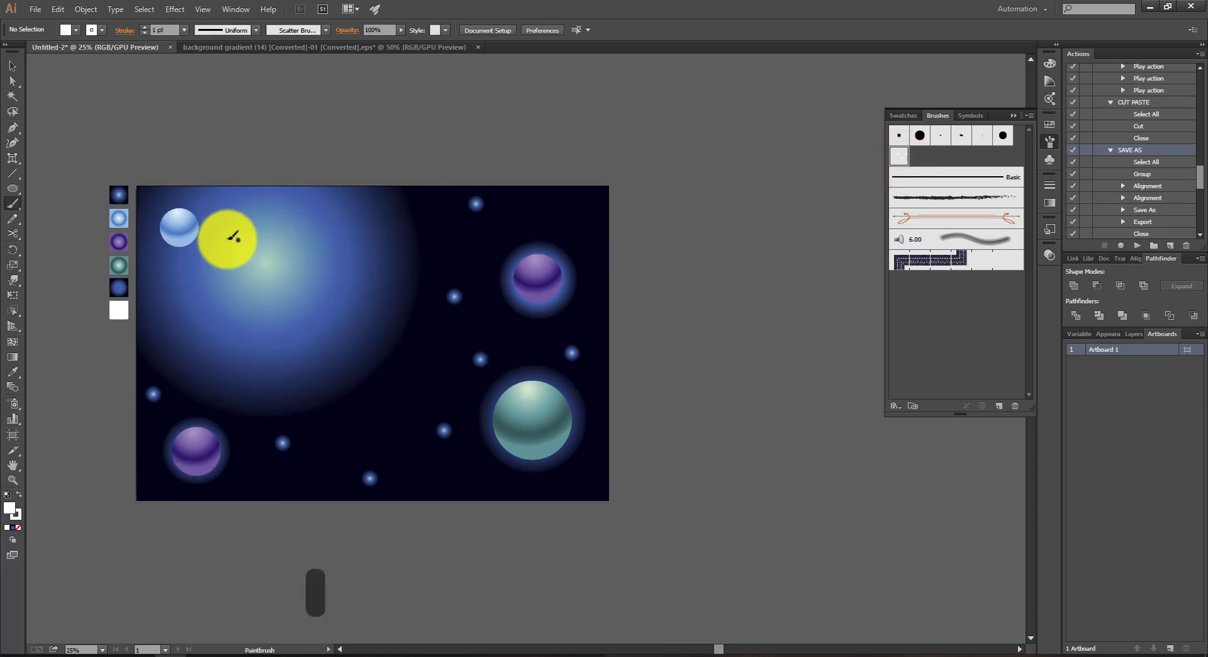
{"action": "mouse_move", "coordinate": [279, 179]}
{"action": "left_mouse_down"}
{"action": "mouse_move", "coordinate": [263, 263]}
{"action": "mouse_move", "coordinate": [214, 299]}
{"action": "left_mouse_up"}
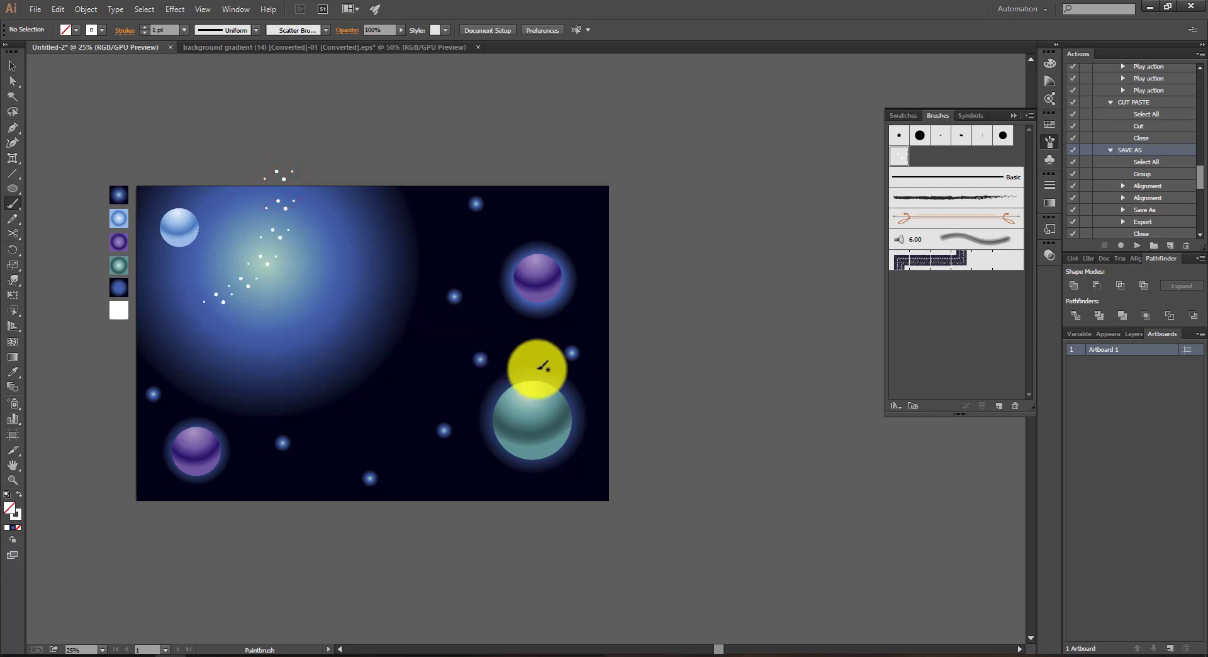
Step: Paint five more curved dot trails across the artboard, passing around the spheres and through the large glow
{"action": "mouse_move", "coordinate": [614, 382]}
{"action": "left_mouse_down"}
{"action": "mouse_move", "coordinate": [489, 368]}
{"action": "mouse_move", "coordinate": [331, 451]}
{"action": "left_mouse_up"}
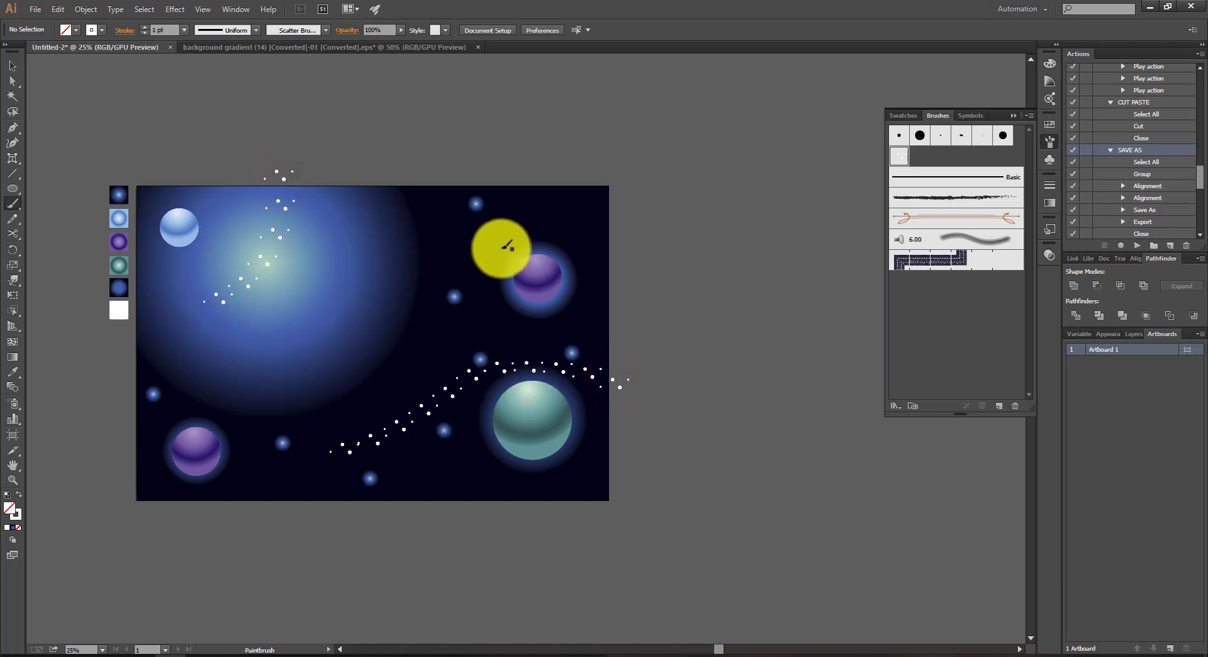
{"action": "left_click_drag", "start_coordinate": [538, 210], "coordinate": [387, 312]}
{"action": "mouse_move", "coordinate": [135, 385]}
{"action": "left_mouse_down"}
{"action": "mouse_move", "coordinate": [294, 407]}
{"action": "mouse_move", "coordinate": [309, 428]}
{"action": "left_mouse_up"}
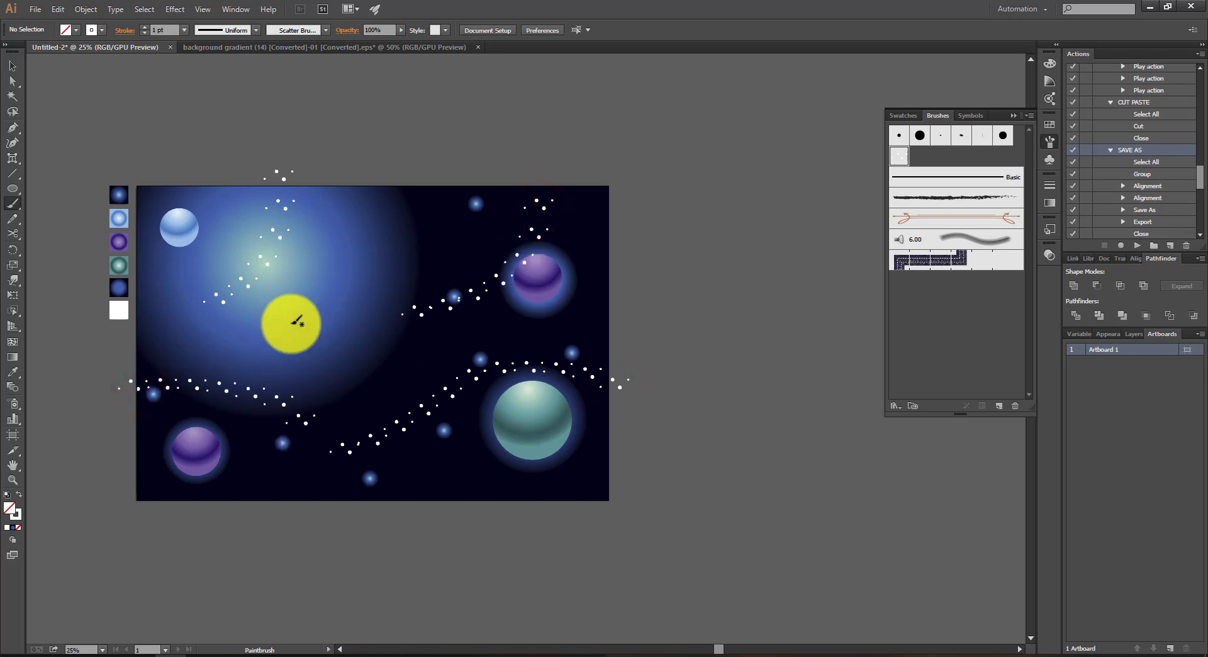
{"action": "mouse_move", "coordinate": [221, 343]}
{"action": "left_mouse_down"}
{"action": "mouse_move", "coordinate": [288, 366]}
{"action": "mouse_move", "coordinate": [391, 368]}
{"action": "left_mouse_up"}
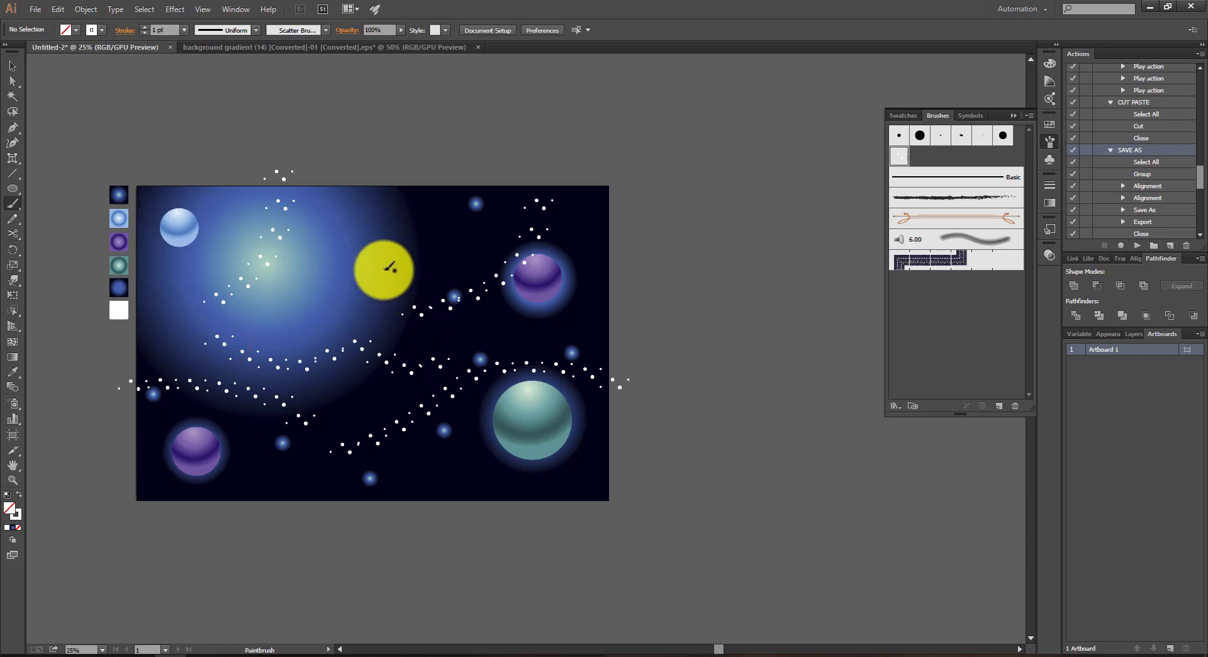
{"action": "left_click_drag", "start_coordinate": [366, 254], "coordinate": [455, 176]}
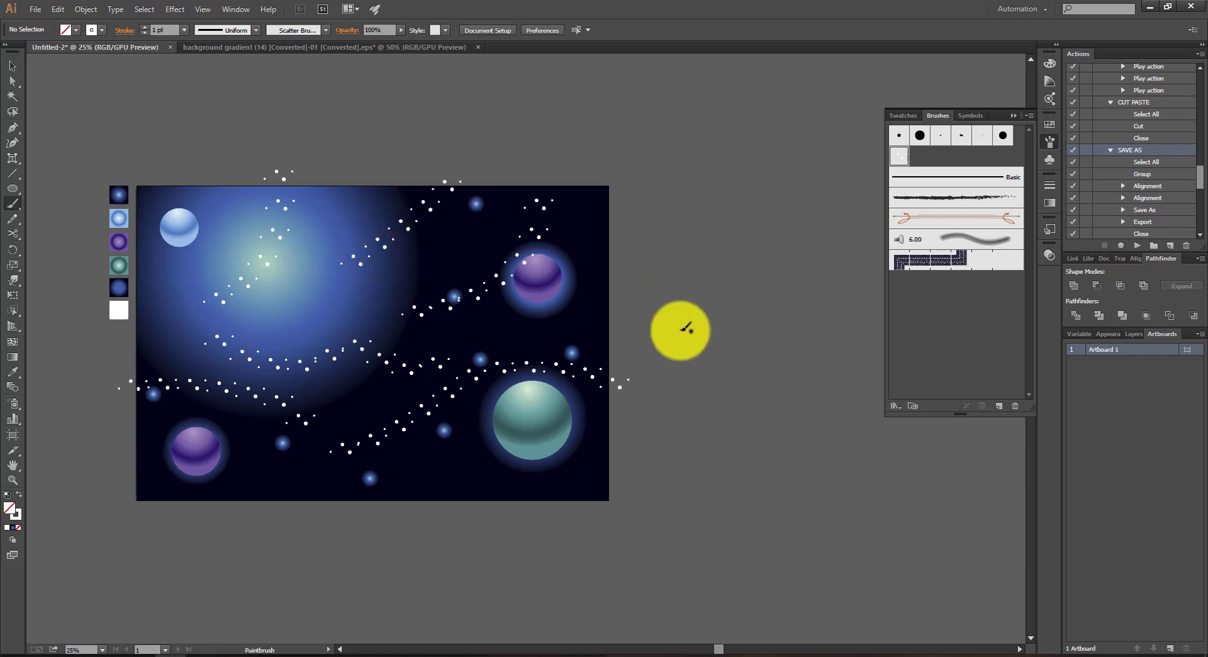
Step: Copy the 3000 x 2000 pt background rectangle, and group all the artwork together with the colour swatches beside it
{"action": "key", "text": "v"}
{"action": "left_click", "coordinate": [737, 331]}
{"action": "left_click", "coordinate": [604, 237]}
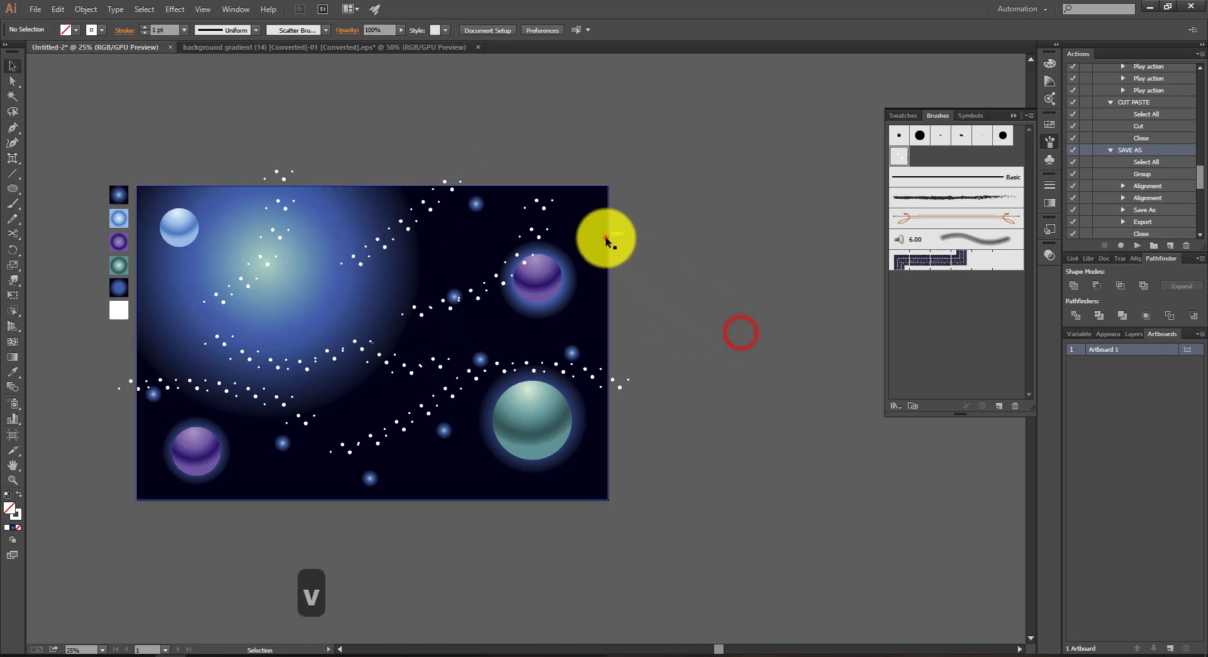
{"action": "key", "text": "ctrl+c"}
{"action": "left_click", "coordinate": [676, 279]}
{"action": "left_click_drag", "start_coordinate": [649, 165], "coordinate": [164, 485]}
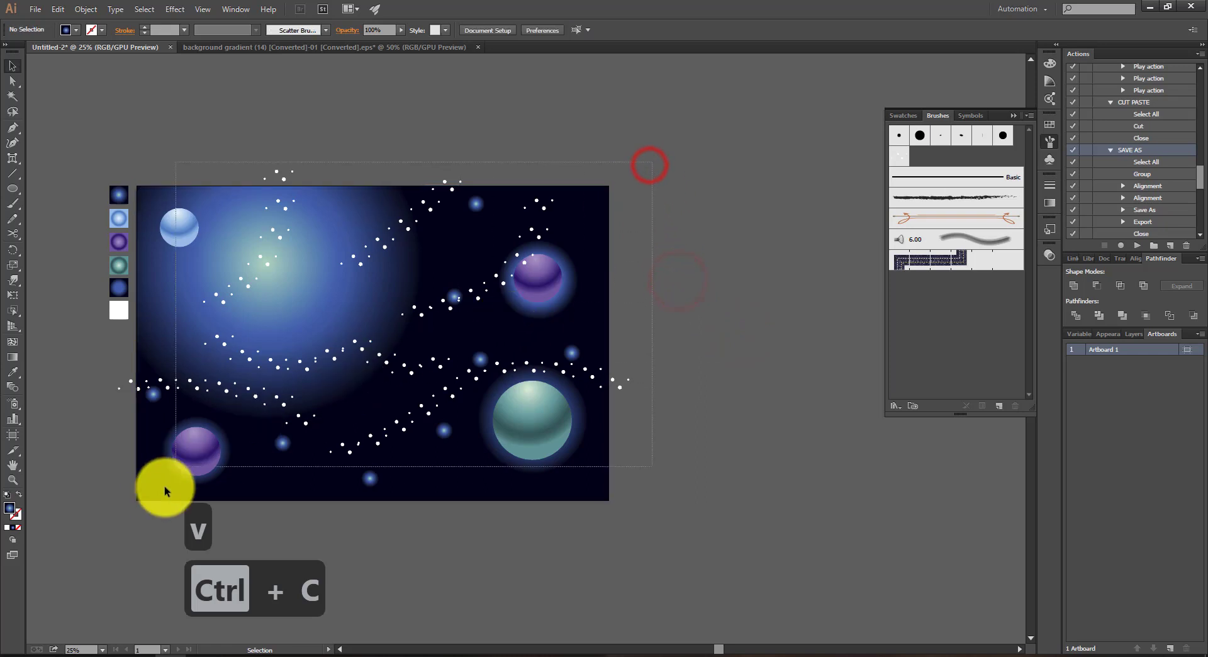
{"action": "left_click_drag", "start_coordinate": [82, 522], "coordinate": [88, 524]}
{"action": "key", "text": "ctrl+g"}
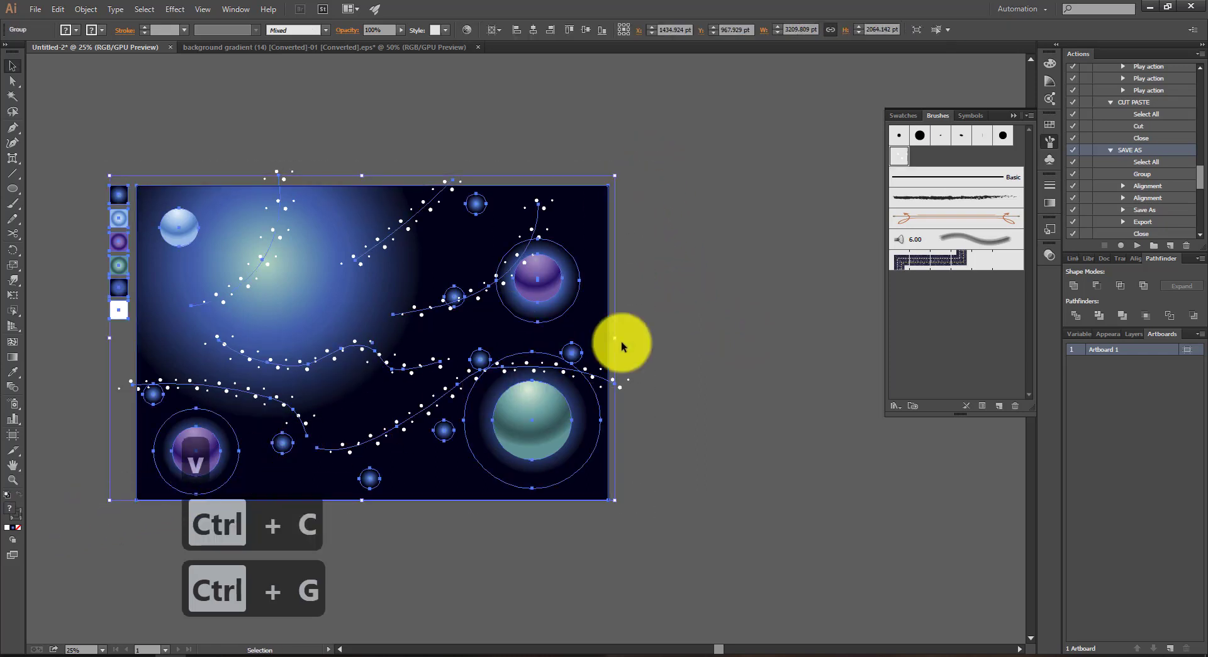
Step: Paste the copied background rectangle in front of the group and use it as a clipping mask for all the artwork
{"action": "left_click", "coordinate": [738, 300]}
{"action": "key", "text": "ctrl+a"}
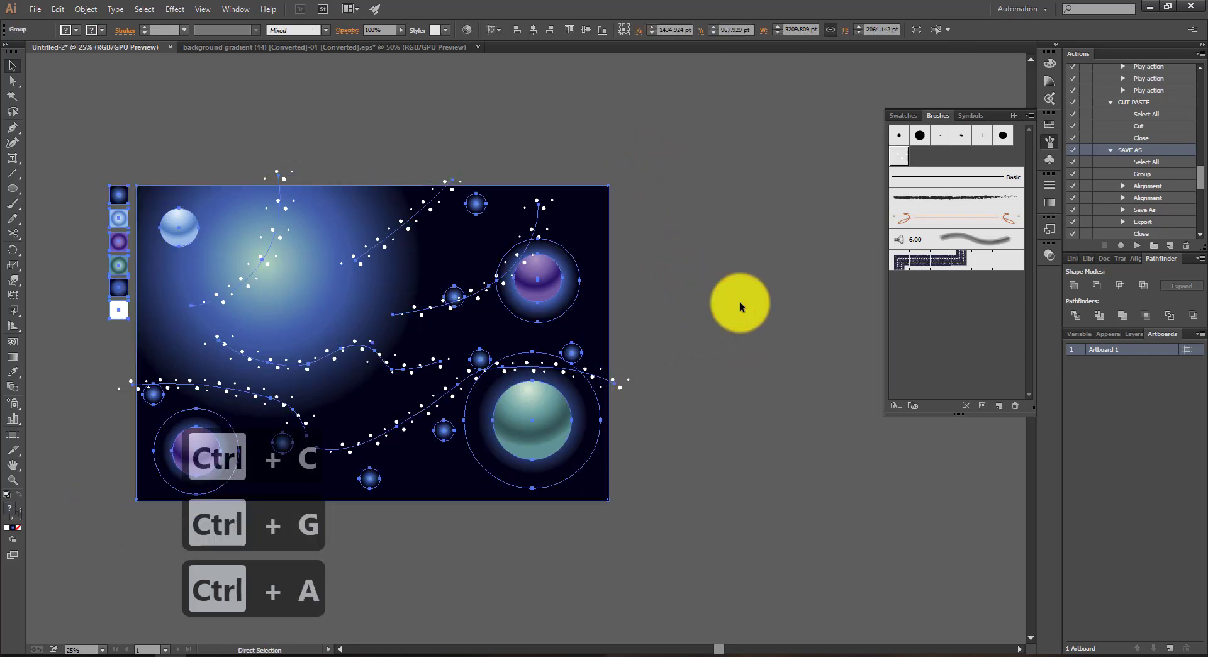
{"action": "key", "text": "ctrl+f"}
{"action": "left_click", "coordinate": [739, 301]}
{"action": "key", "text": "ctrl+a"}
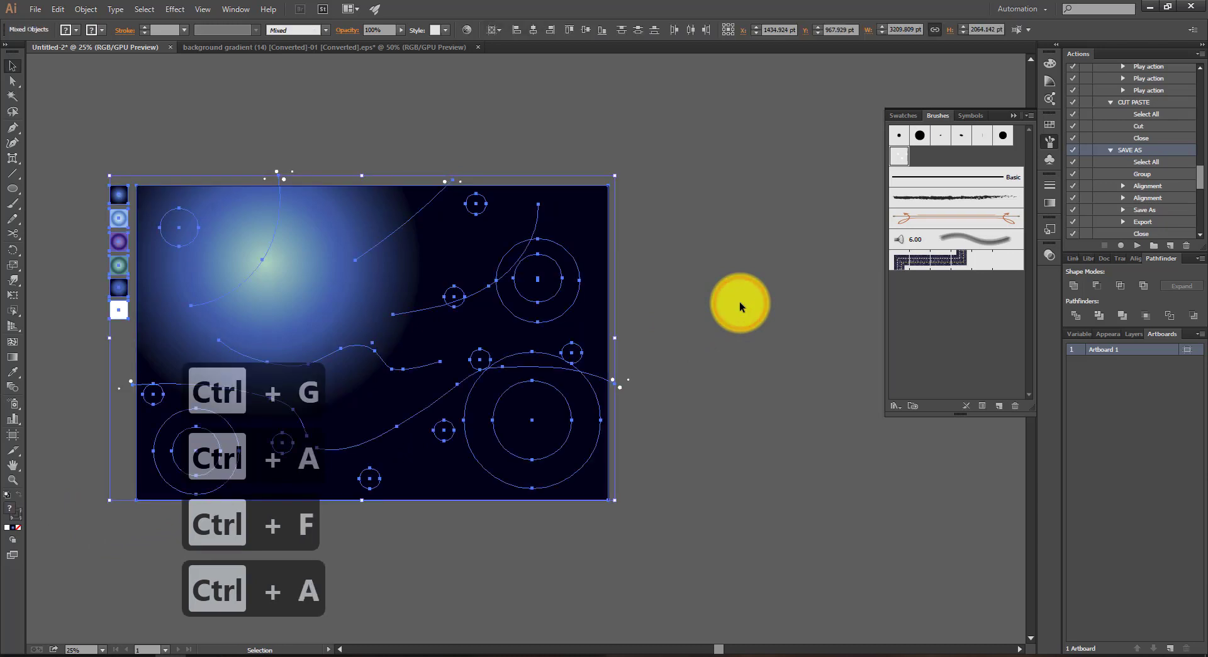
{"action": "key", "text": "ctrl+7"}
{"action": "key", "text": "v"}
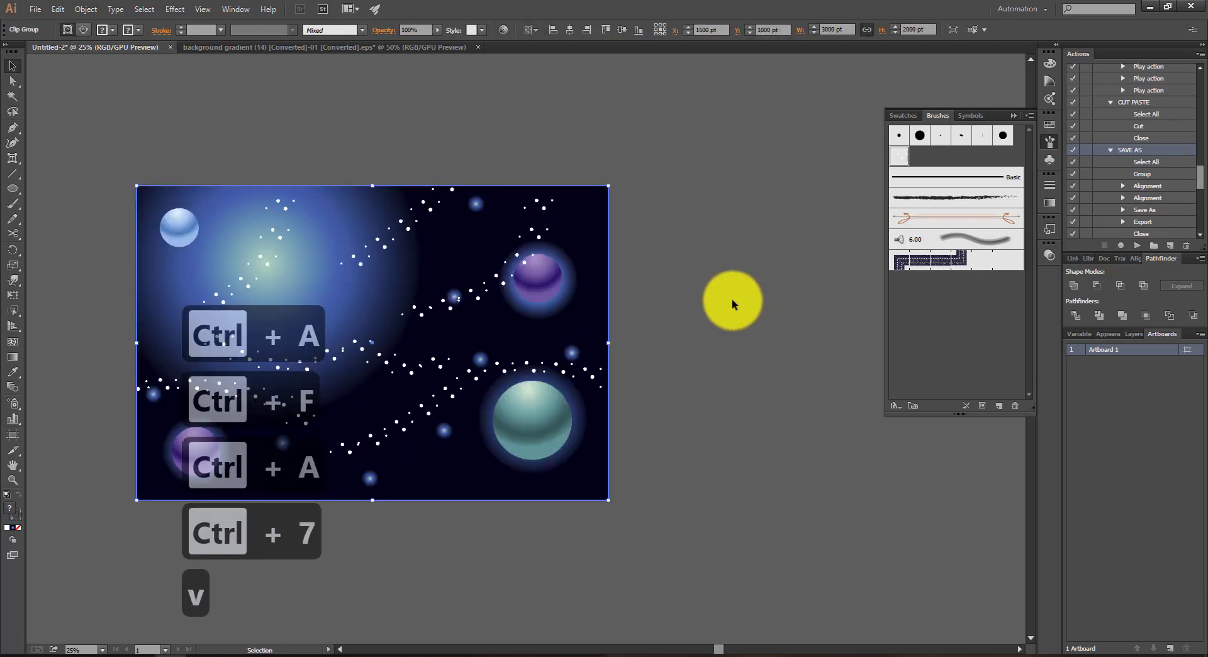
{"action": "left_click", "coordinate": [731, 300]}
{"action": "left_click_drag", "start_coordinate": [485, 267], "coordinate": [642, 218]}
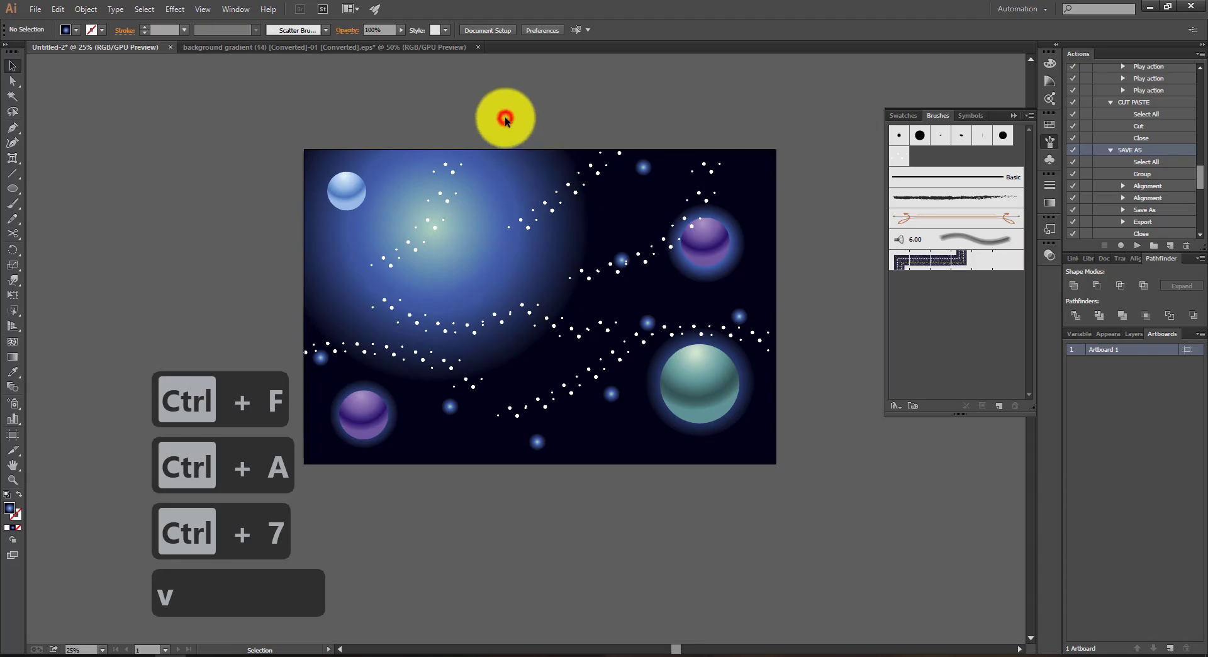